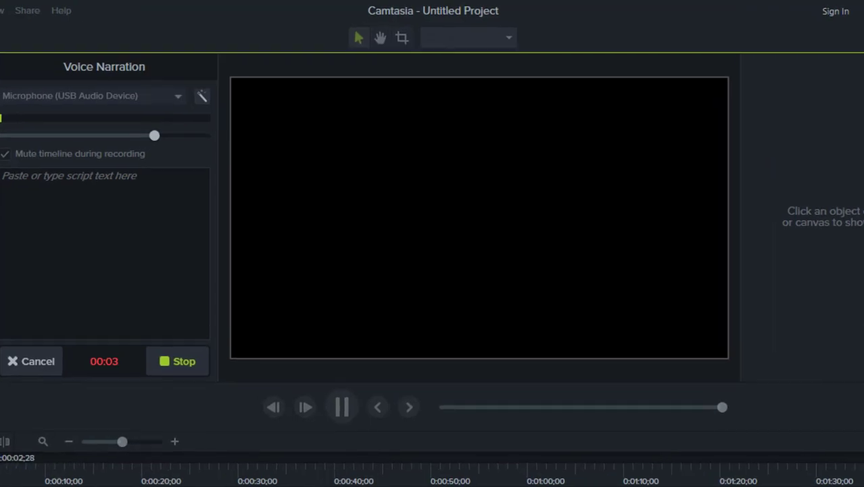
left_click(636, 483)
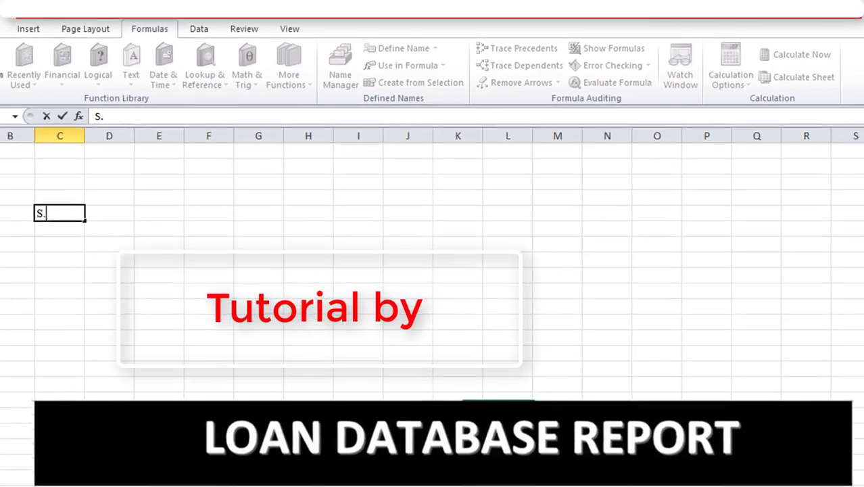
Enter the header S.NO in column C and CUSTOMER NAME in column D of the header row
type("NO")
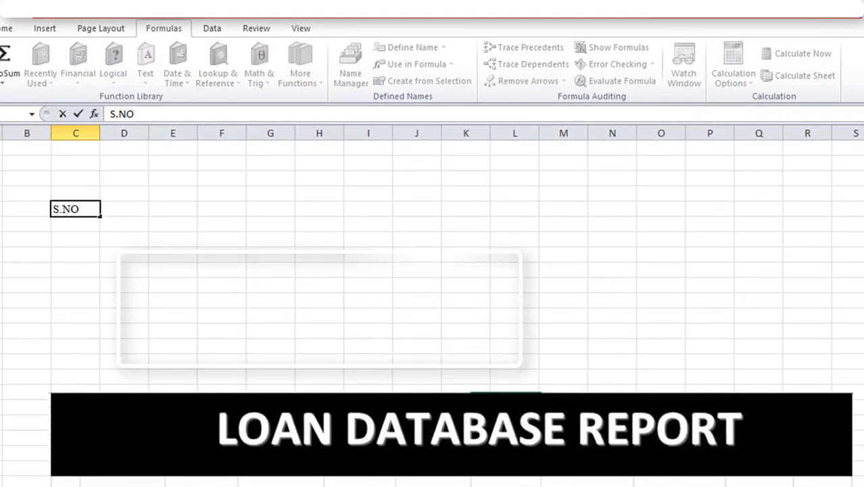
key("Tab")
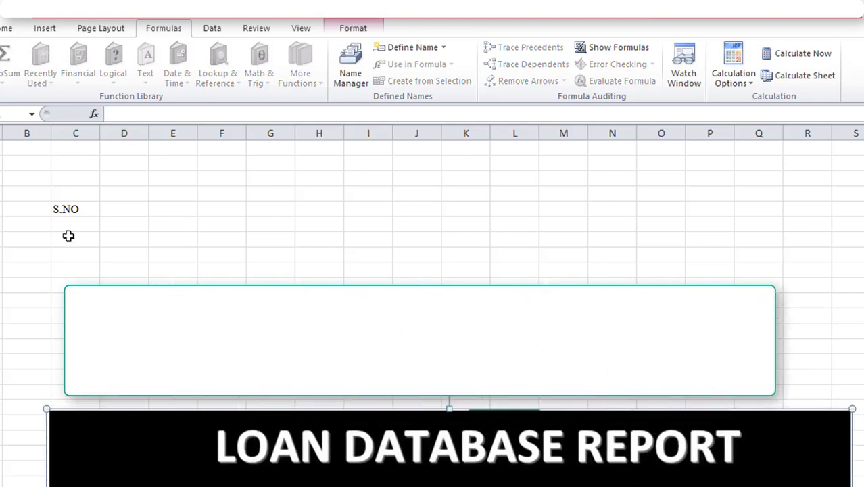
left_click(75, 207)
key("Delete")
type("S.NO")
key("Tab")
type("CUSTOMER")
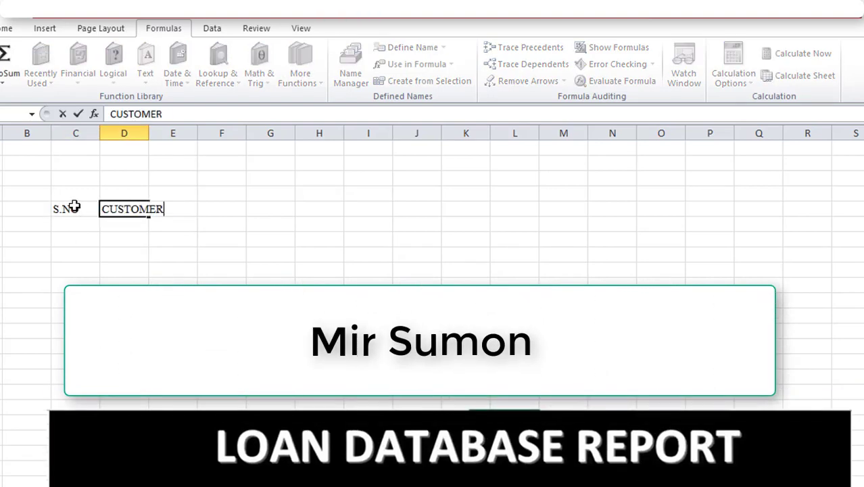
key("Tab")
Add the headers LOAN AMOUNT in column E and LONA DURATION in column F
type("LOAN AMOU")
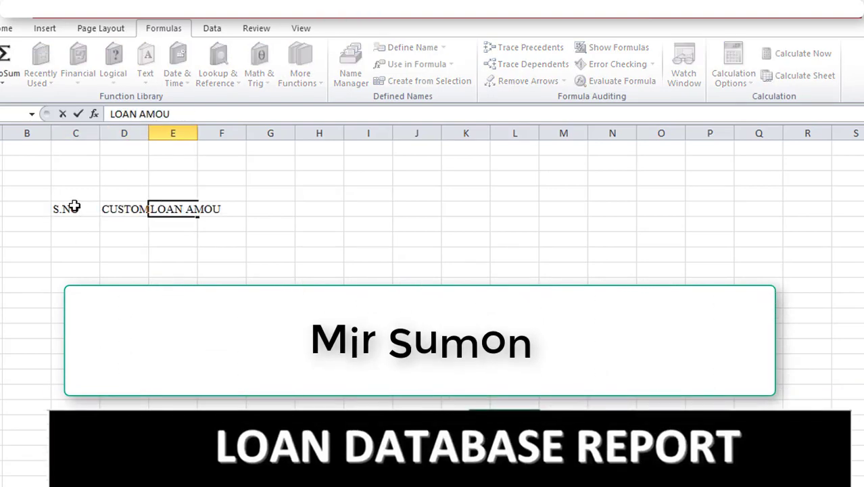
type("NT")
key("Tab")
type("LONA")
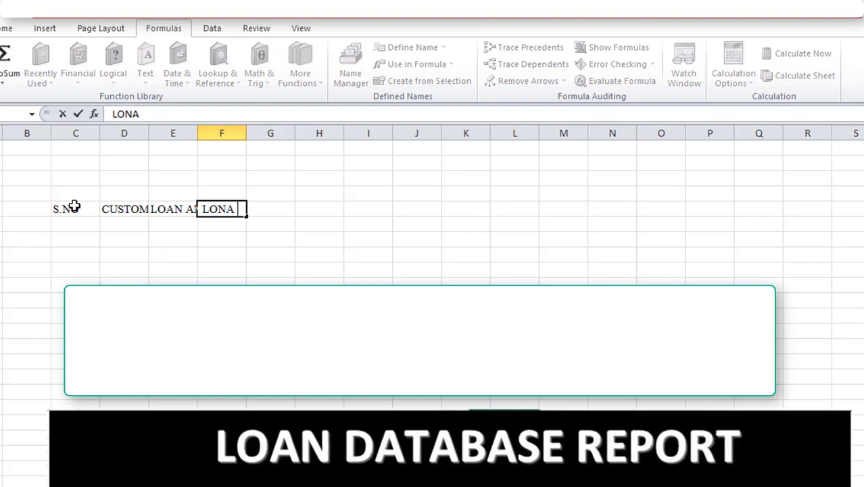
type(" DURATION")
key("Tab")
Add the header LOAN INTEREST in column G, with a space between the two words
type("LOANINTEREST")
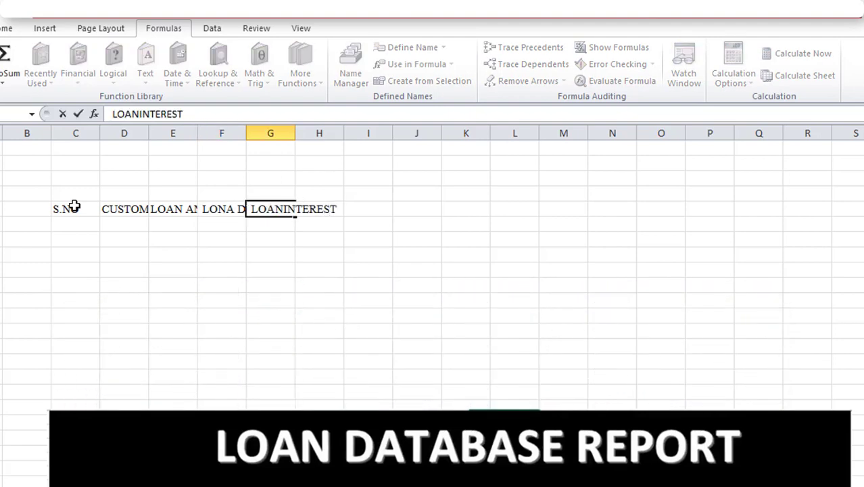
key("Tab")
left_click(270, 207)
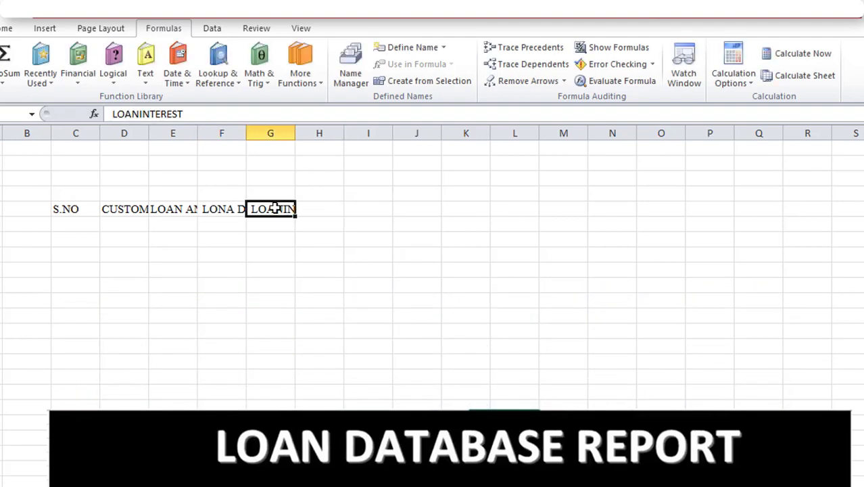
type("LOAN INTEREST")
key("Tab")
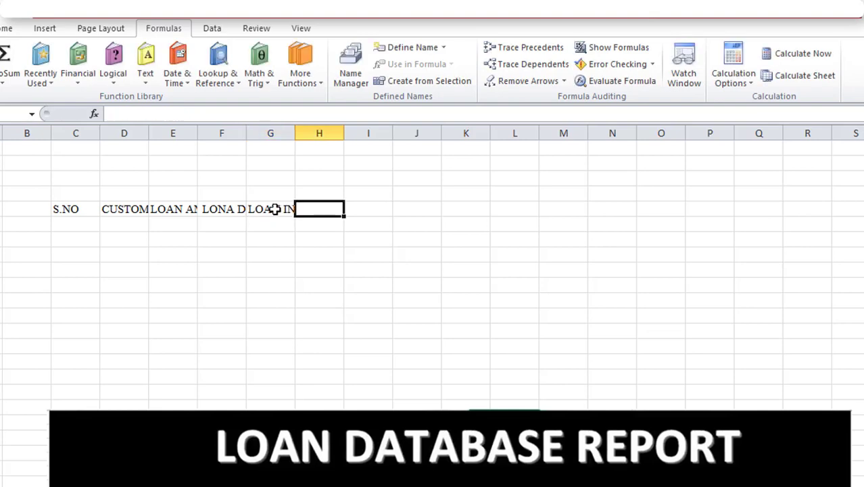
Add the headers TOTAL INTEREST, INSTALLMENTS and MONTHLY AMOUNT in columns H, I and J
type("TOTAL INTEREST")
key("Tab")
type("INSTALLMENTS")
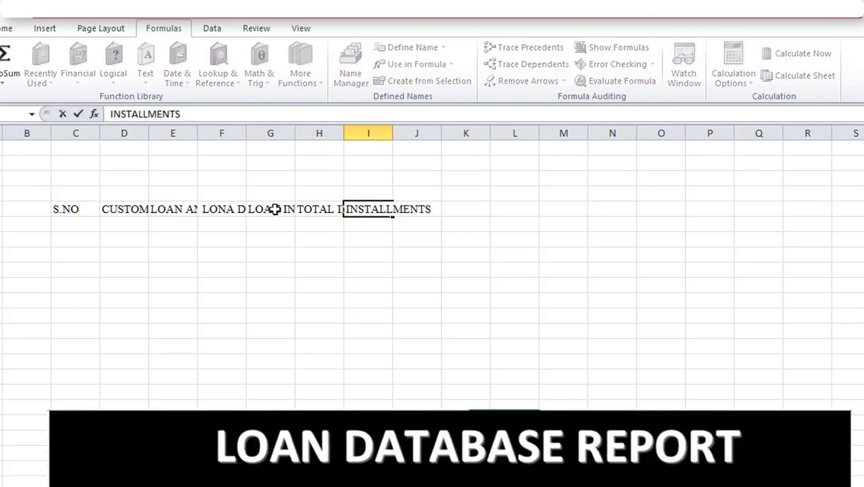
key("Tab")
type("MONTHLY")
key("Tab")
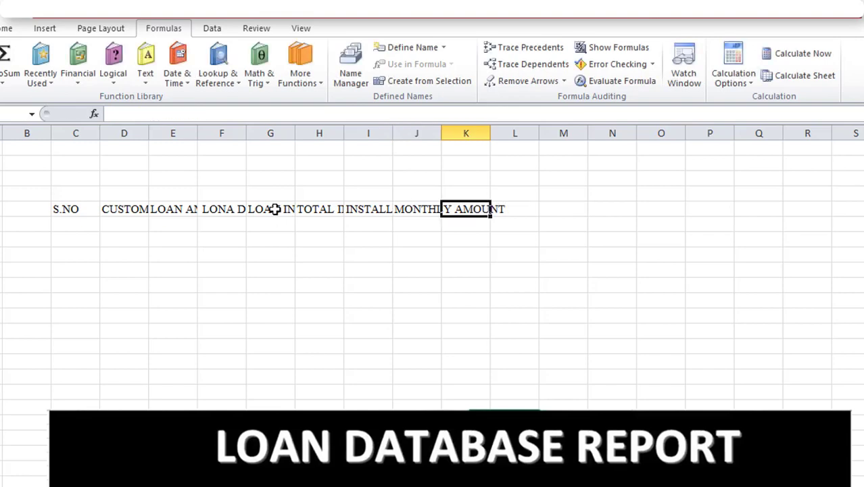
Add the header MONTHLY INTEREST in column K and start the monthly pay header in column L
type("MONTHLY INTEREST")
key("Tab")
type("MONTHLY")
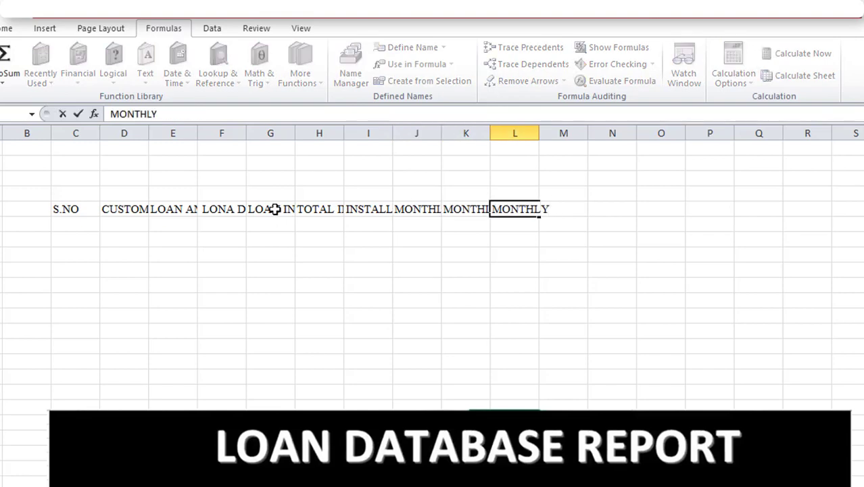
type(" PAY")
key("Tab")
type("T")
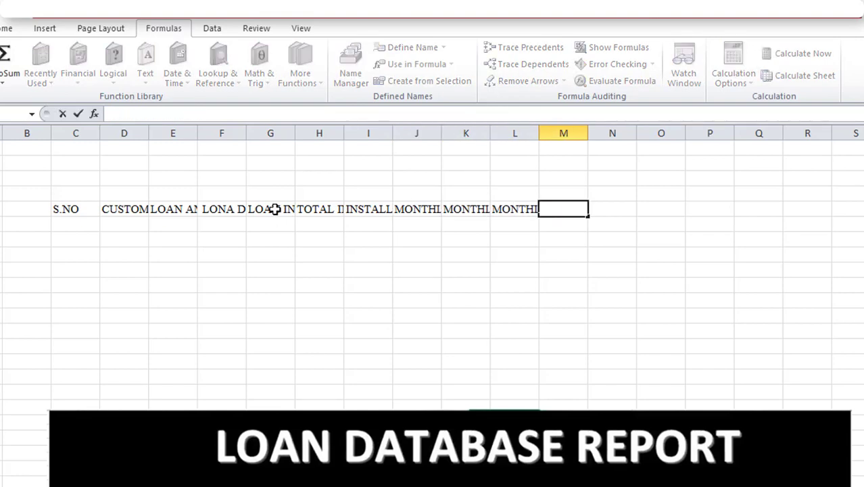
key("Tab")
Re-enter the header of column L as MONTHLY PAY and widen that column
left_click(518, 209)
type("MONTHLY PAY TOTA")
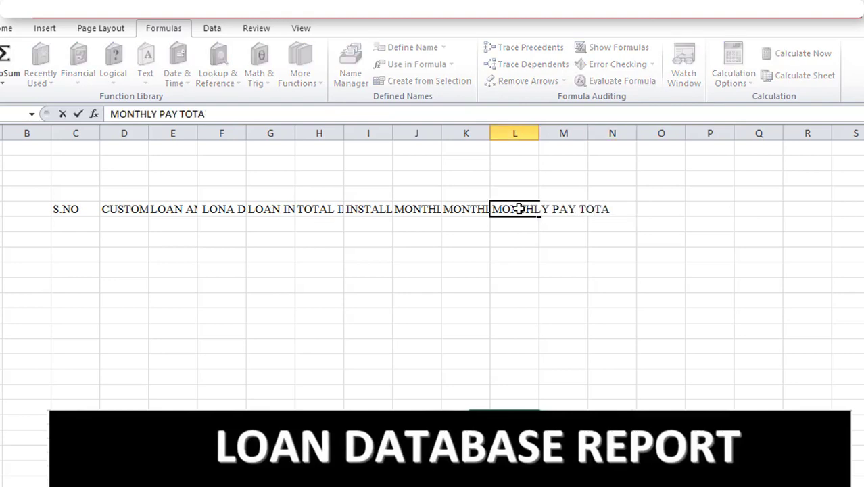
key("Tab")
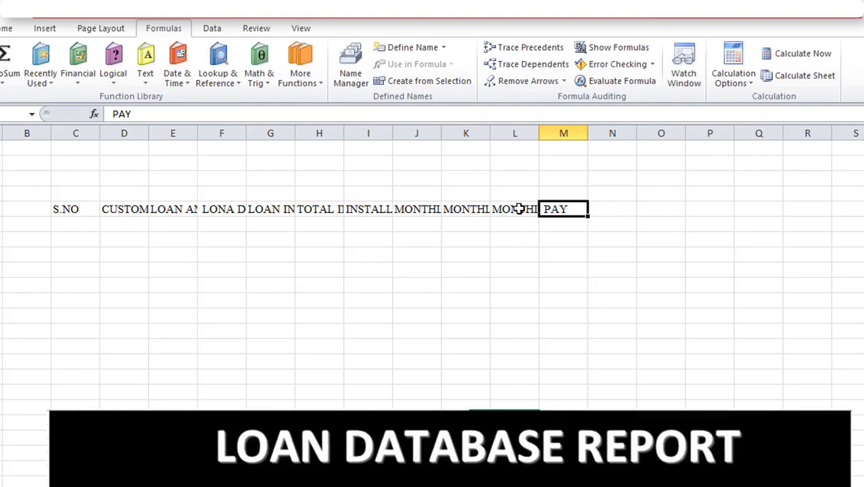
left_click(519, 209)
double_click(539, 133)
double_click(622, 209)
key("BackSpace")
key("BackSpace")
key("BackSpace")
key("BackSpace")
key("BackSpace")
key("BackSpace")
key("BackSpace")
key("BackSpace")
key("BackSpace")
key("BackSpace")
Replace the header in column M with TOTAL PAY
left_click(675, 209)
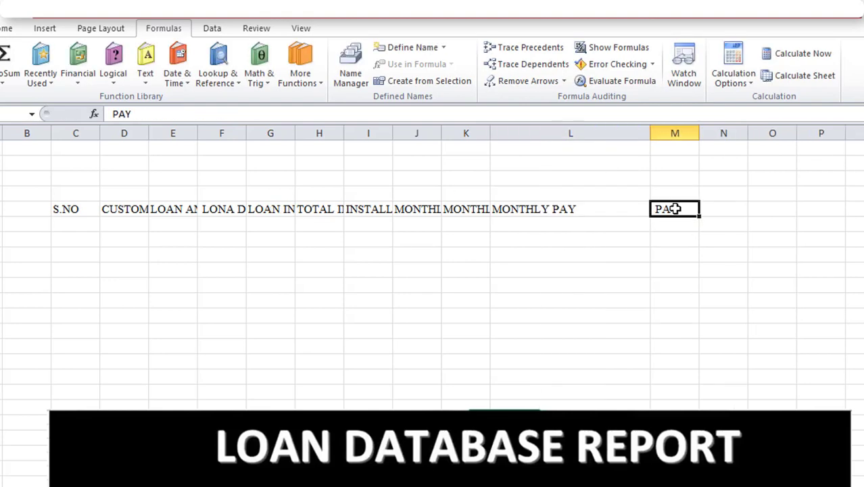
type("TOTAL PAY")
left_click(723, 285)
Fill a number series starting at 1 down the S.NO column and clear the numbers beyond 10
left_click(65, 209)
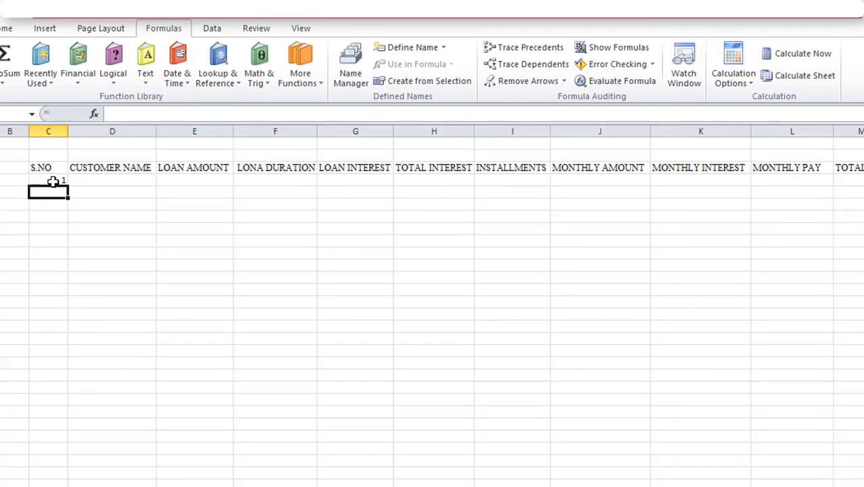
left_click(53, 182)
left_click_drag(68, 187, 75, 401)
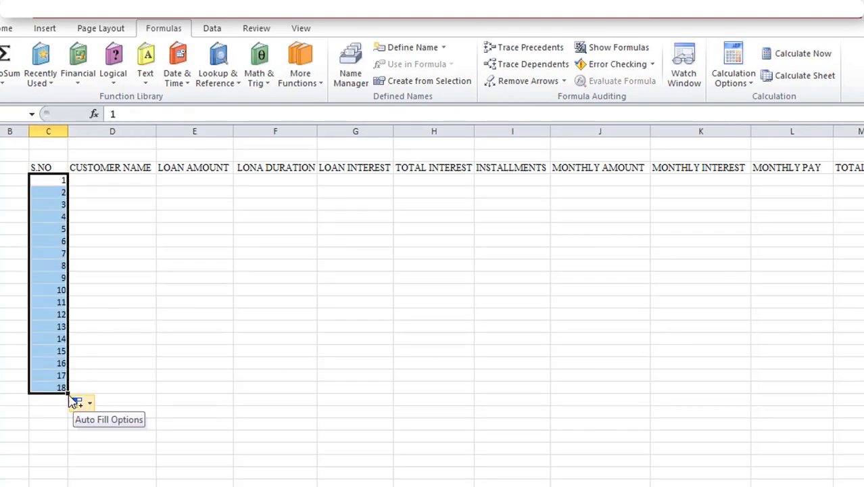
left_click(57, 291)
left_click_drag(48, 301, 112, 391)
key("Delete")
Enter the first five customers' names in the CUSTOMER NAME column, rows numbered 1 to 5
left_click(122, 180)
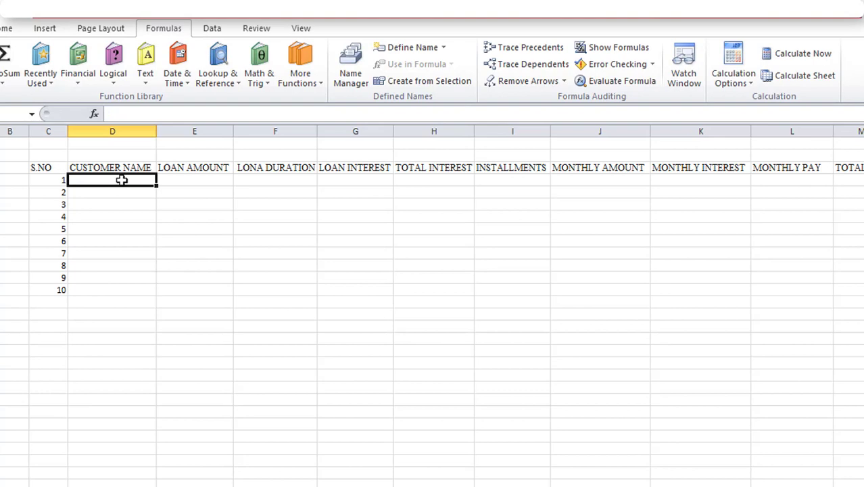
type("MOHON")
key("Return")
type("KALAM")
key("Return")
type("JAM")
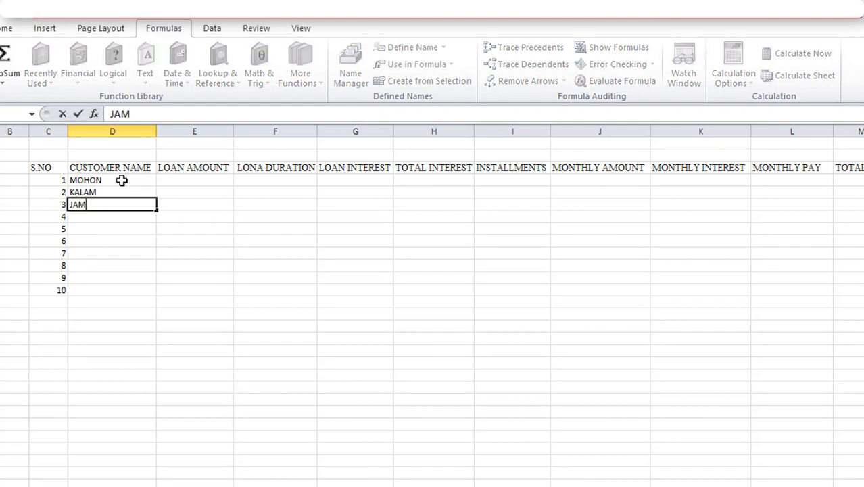
type("AL")
key("Return")
type("ROBIN")
key("Return")
type("KASHEM")
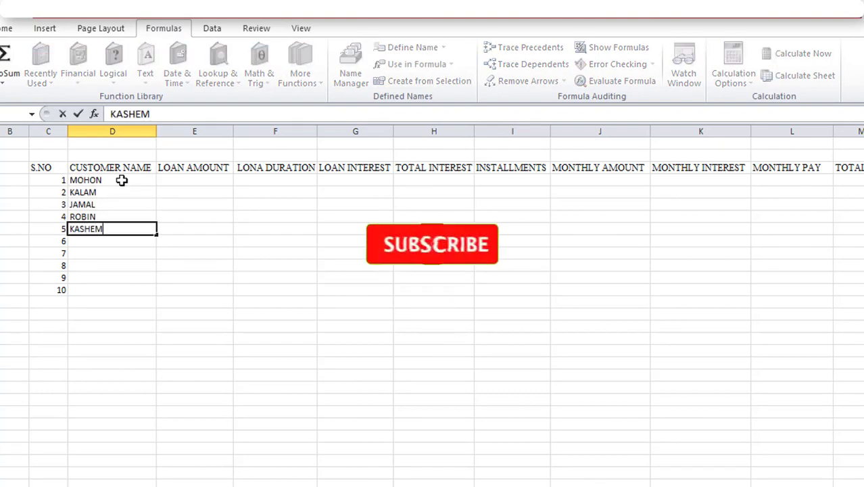
key("Return")
Enter the remaining five customers' names in the rows numbered 6 to 10
type("SHOHORAB")
key("Return")
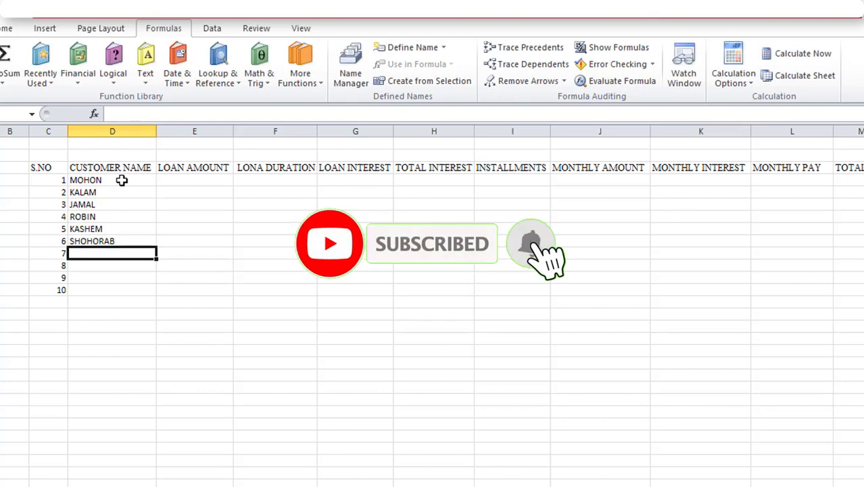
type("SUJON")
key("Return")
type("LOTA")
key("Return")
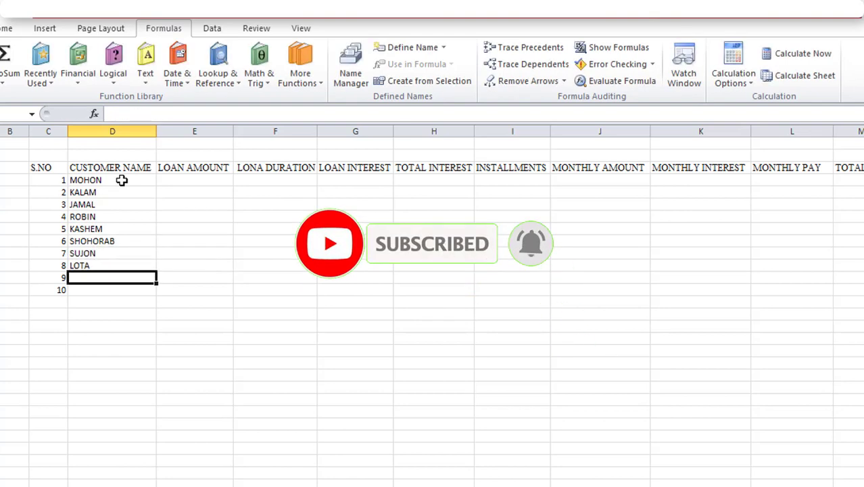
type("RITA")
key("Return")
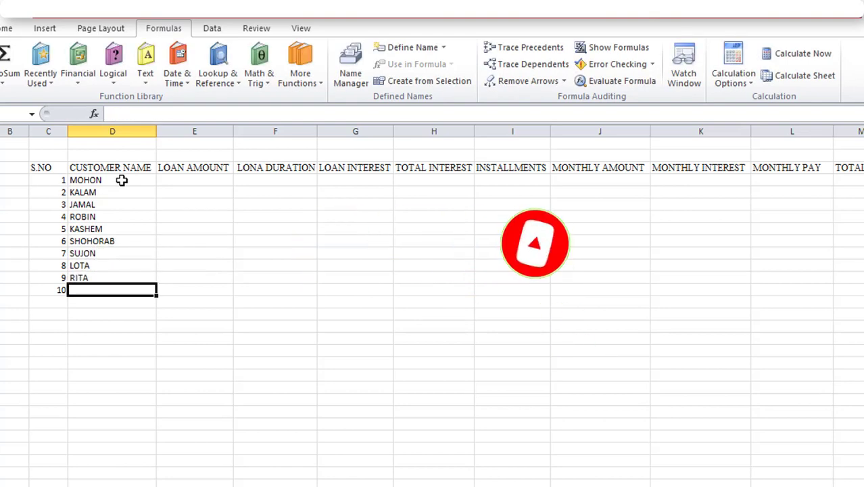
type("MILON")
key("Return")
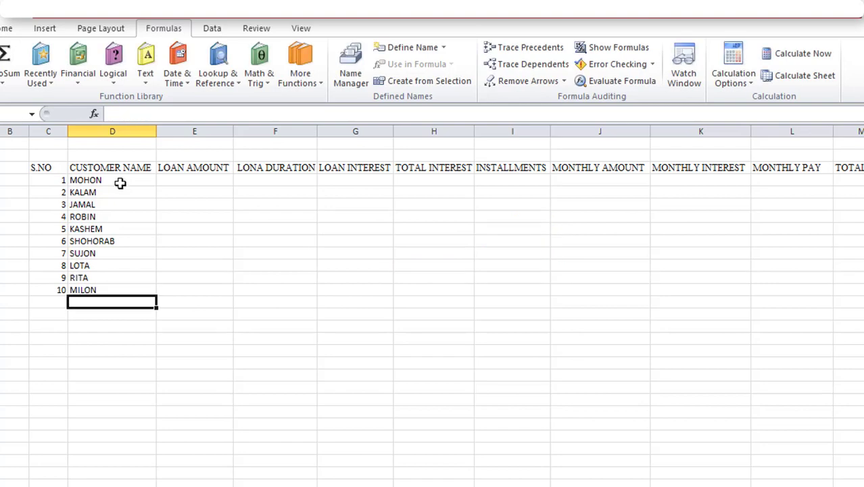
Enter the loan amounts 500000, 700000, 8000000 and 9000000 for customers 1 to 4
left_click(190, 177)
type("500000")
key("Return")
type("700000")
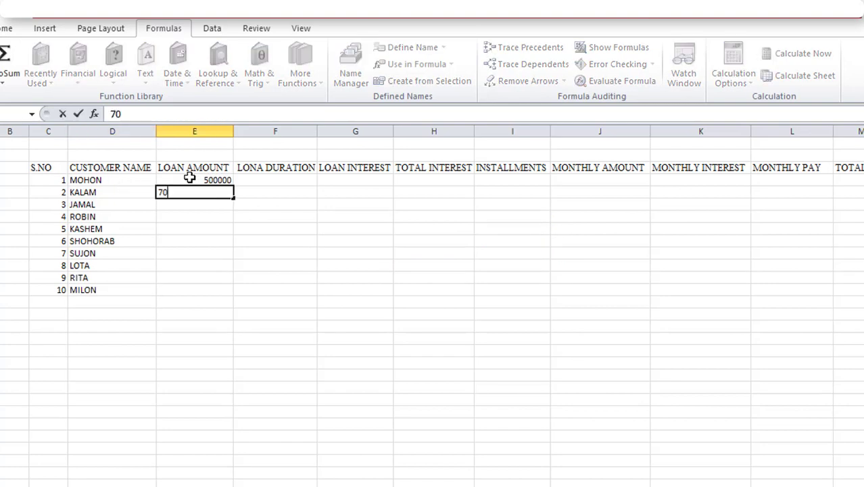
key("Return")
type("8000000")
key("Return")
type("9000000")
key("Return")
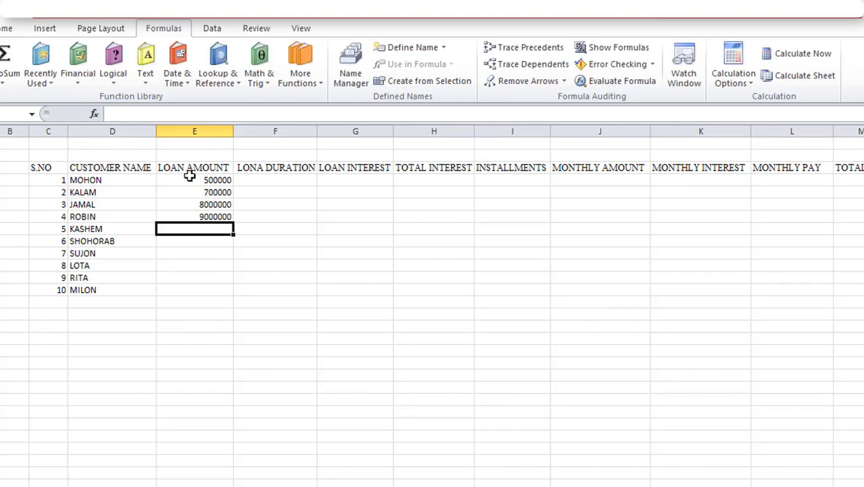
Enter the loan amounts 4000000, 6000000 and 7500000 for customers 5 to 7
type("4000000")
key("Return")
type("6000000")
key("Return")
type("7500000")
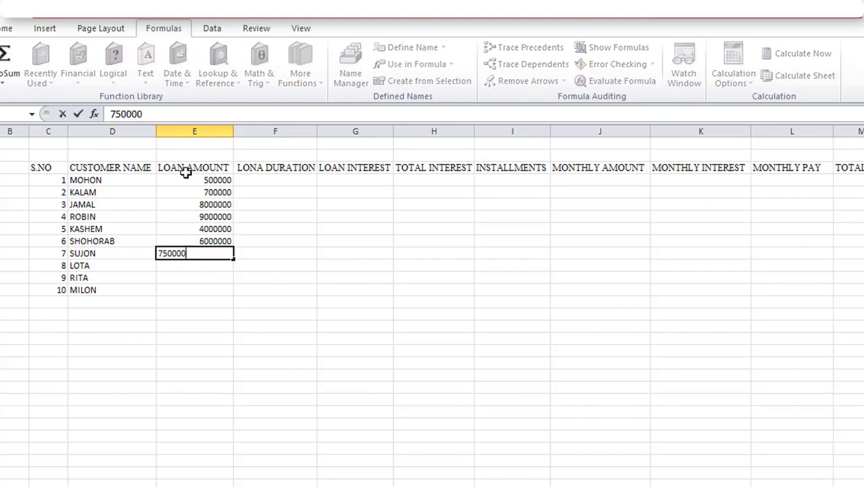
key("Return")
Enter the loan amounts 500000, 8000000 and 4500000 for customers 8 to 10
type("500000")
key("Return")
type("8000000")
key("Return")
type("4500000")
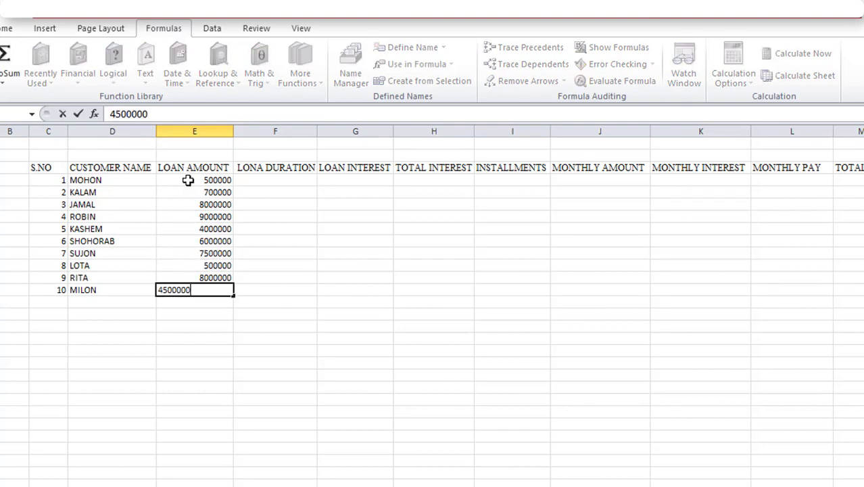
left_click_drag(187, 179, 198, 287)
Enter 3 YERS as the first customer's loan duration and fill it down as a series to row 10
left_click(272, 179)
type("3")
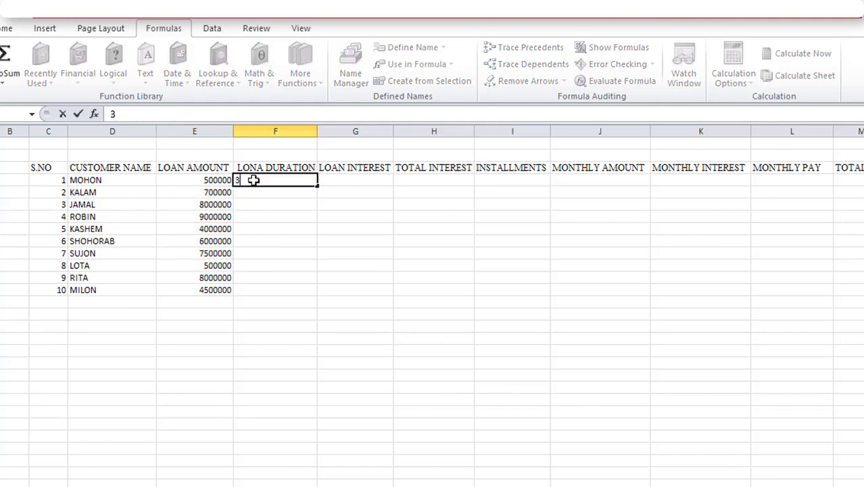
type(" YERS")
left_click(294, 190)
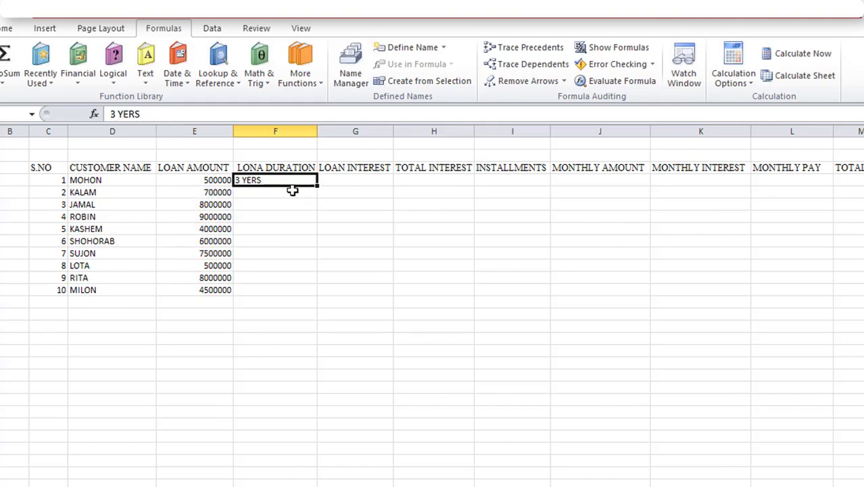
left_click(295, 181)
left_click_drag(317, 186, 318, 292)
left_click(291, 277)
Change the loan durations of customers 4 and 5 to 4 YERS and 5 YERS
left_click(245, 216)
double_click(241, 217)
key("BackSpace")
type("4 YERS")
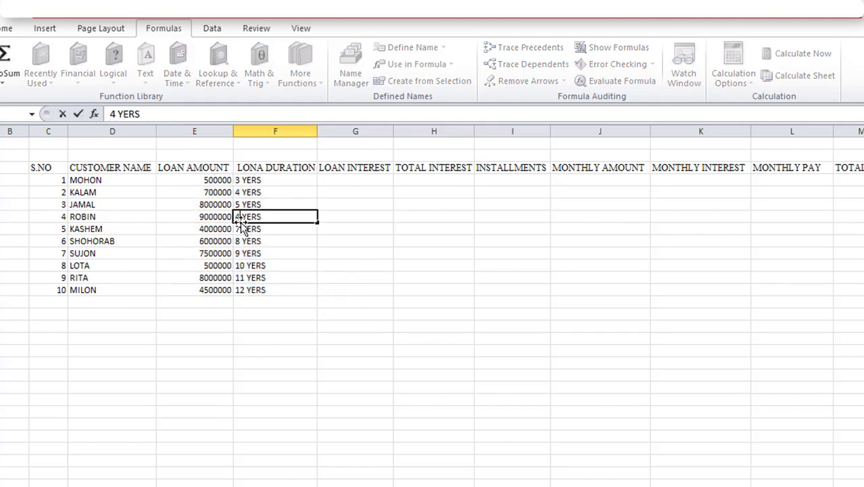
key("Return")
double_click(243, 230)
key("BackSpace")
type("5")
Set the loan durations of customers 6 and 7 to 5 YERS and of customers 8 to 10 to 6 YERS
double_click(240, 241)
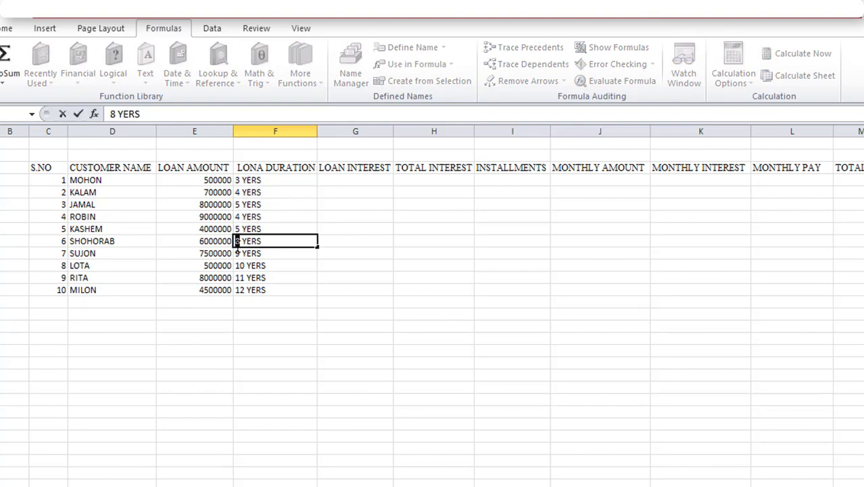
key("BackSpace")
type("5")
double_click(242, 278)
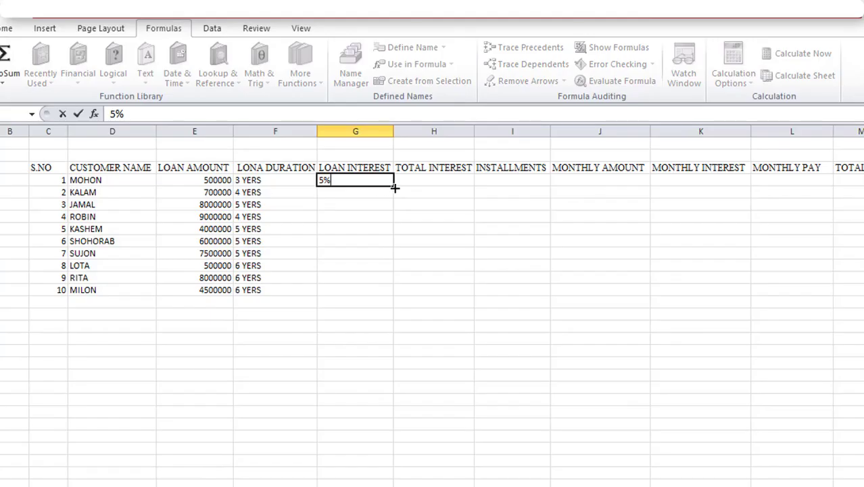
Enter 5% as the first customer's loan interest and fill it down for all ten customers
left_click_drag(392, 186, 374, 294)
left_click(422, 278)
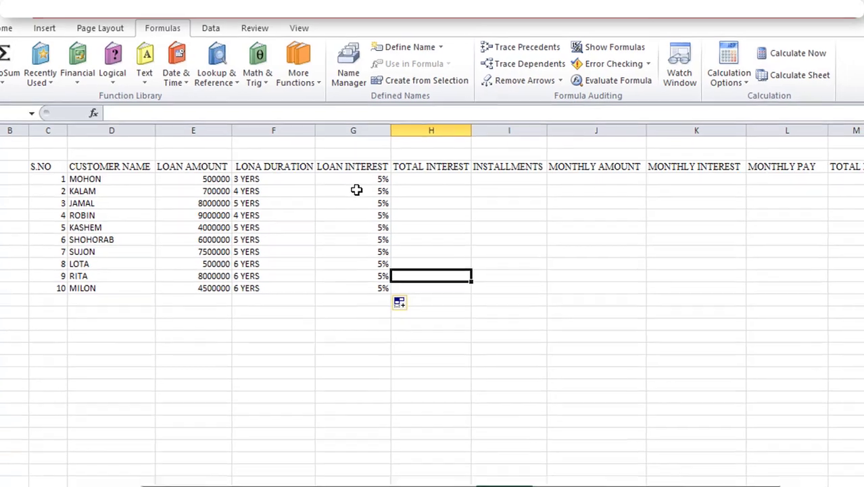
left_click(302, 192)
left_click(418, 184)
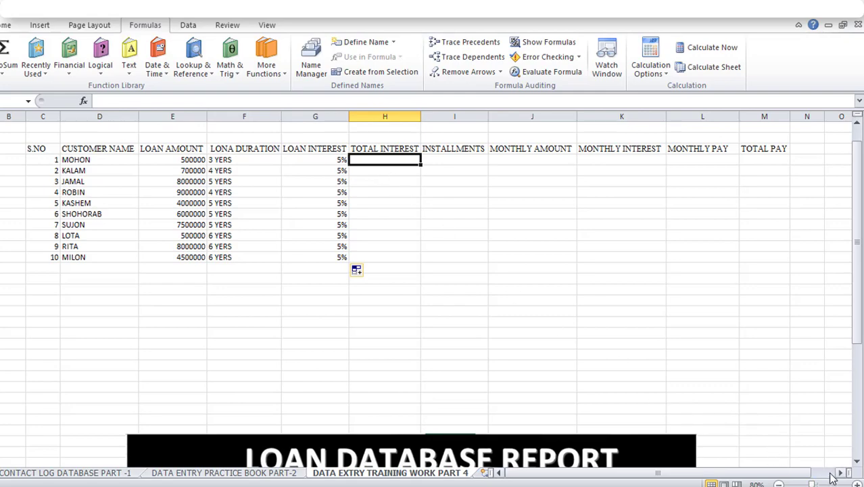
left_click_drag(813, 484, 823, 484)
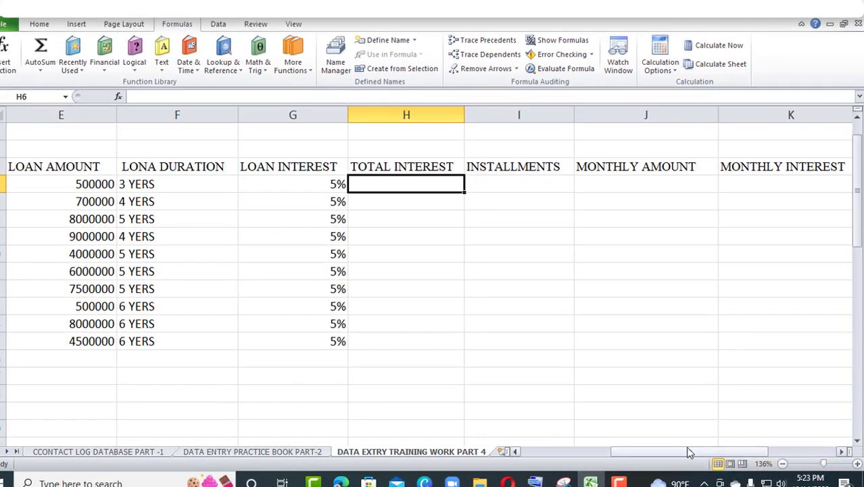
left_click_drag(688, 452, 624, 459)
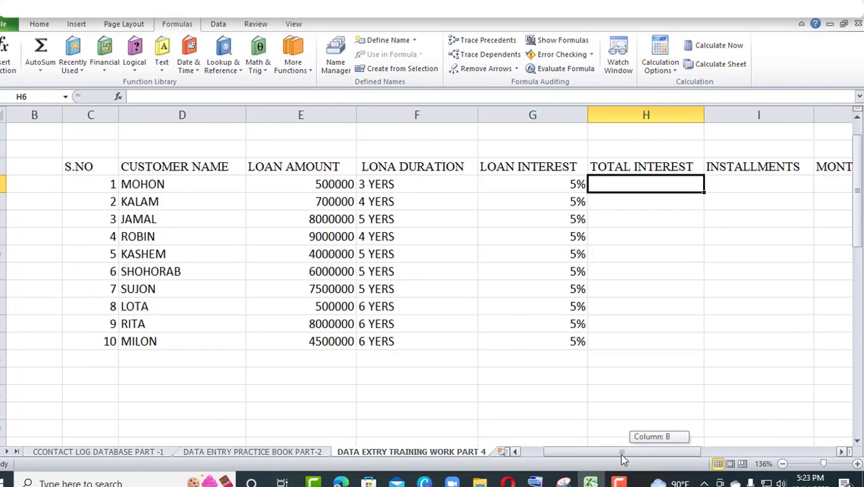
left_click(679, 375)
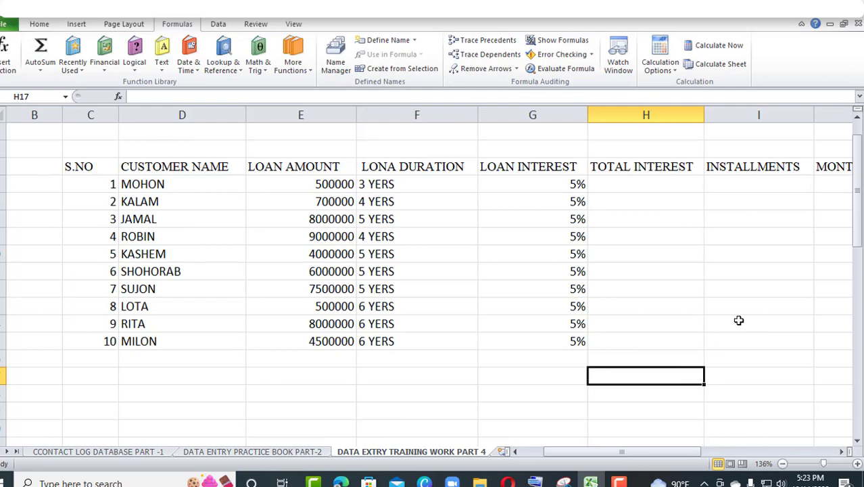
left_click(663, 309)
left_click(451, 284)
left_click(373, 220)
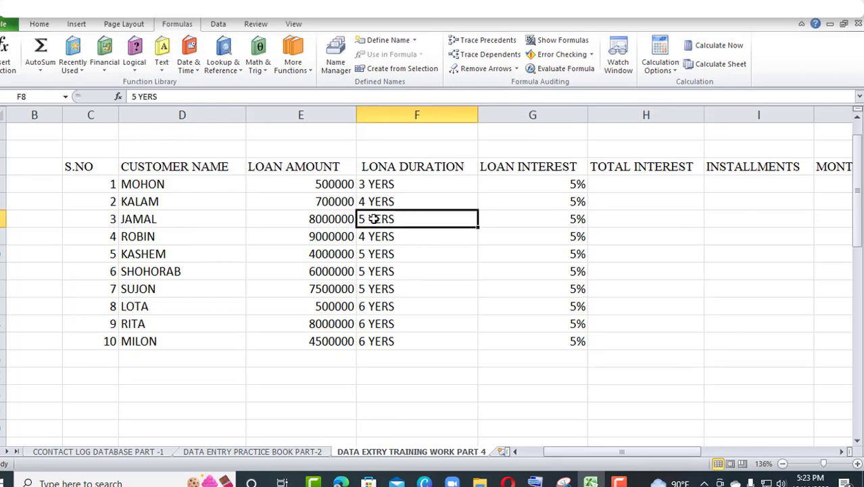
left_click(460, 240)
left_click(216, 218)
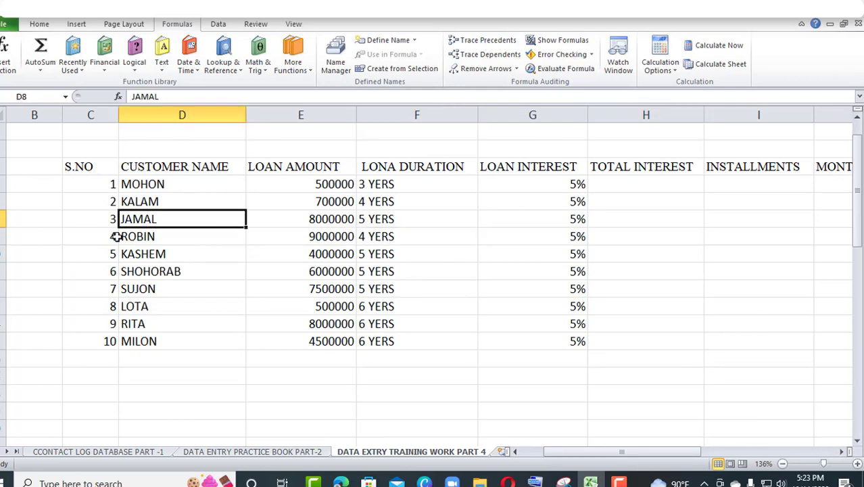
Centre the ten customers' data from S.NO to LOAN INTEREST both vertically and horizontally in their cells
left_click_drag(93, 181, 505, 352)
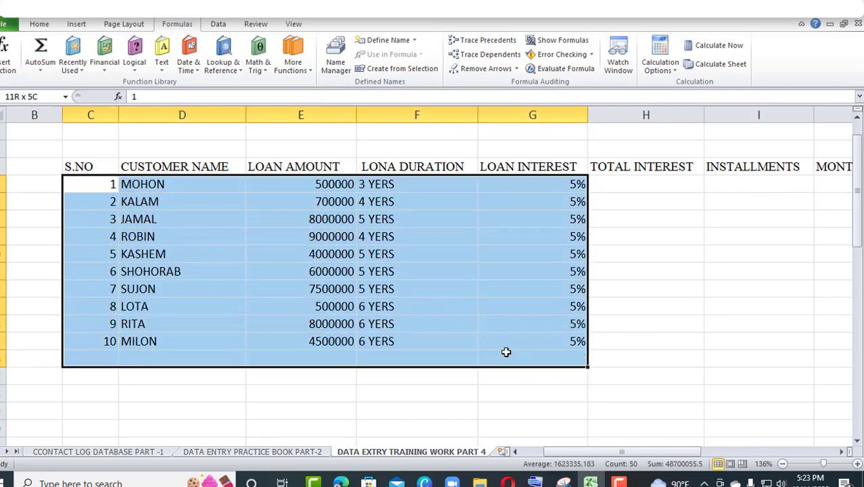
left_click(505, 356)
left_click_drag(98, 183, 546, 333)
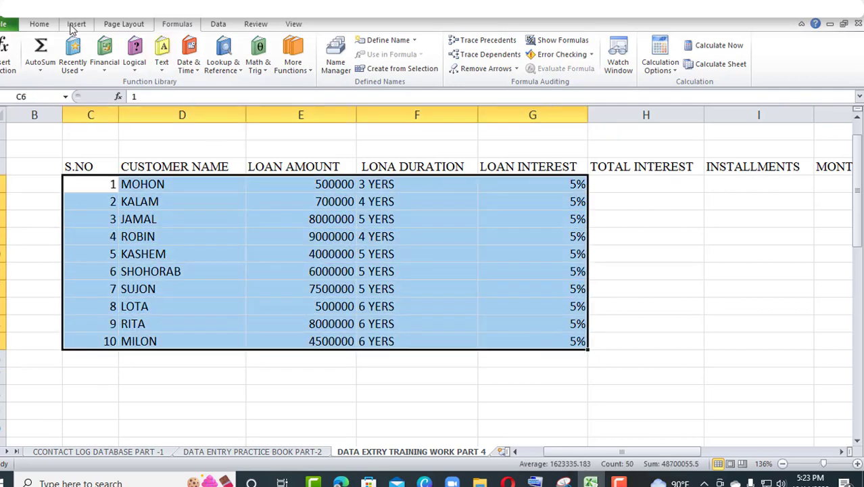
left_click(48, 27)
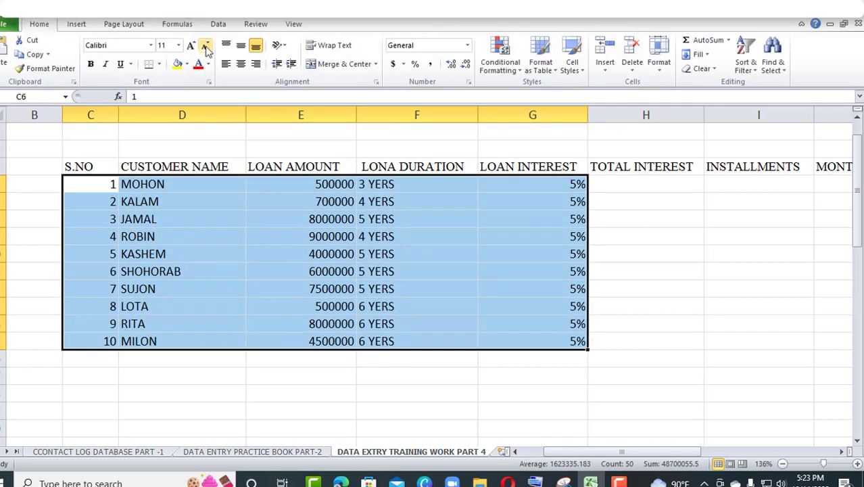
left_click(239, 45)
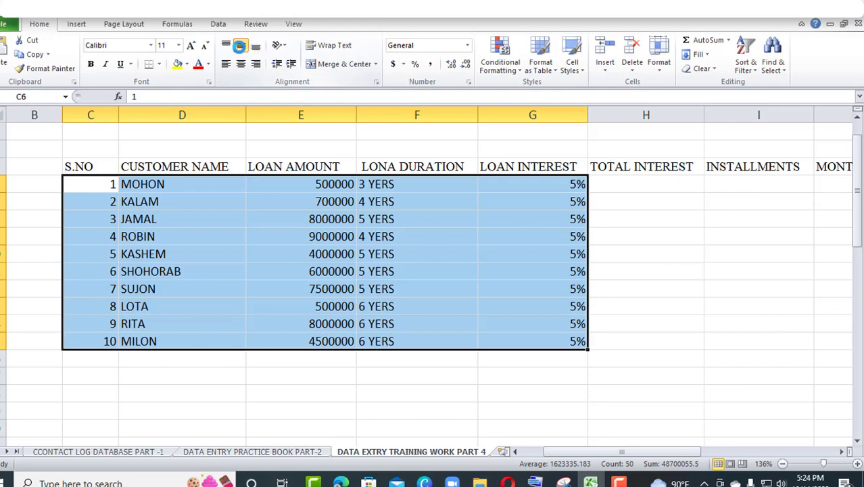
left_click(241, 64)
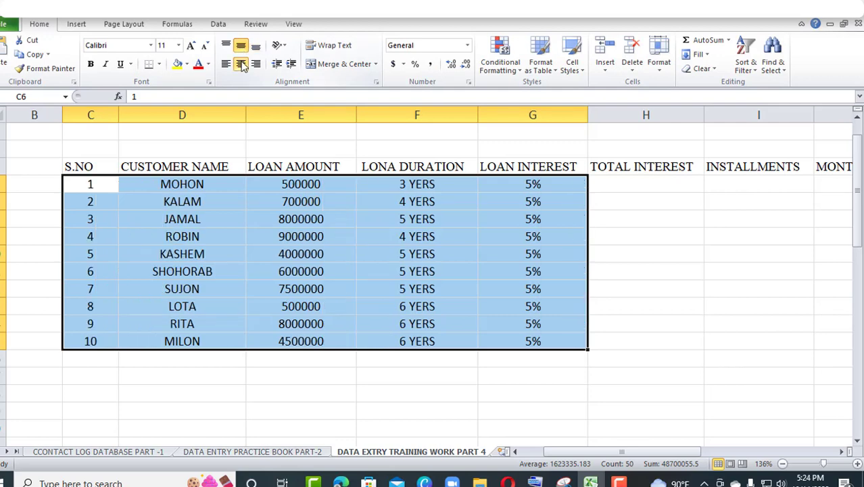
left_click(495, 346)
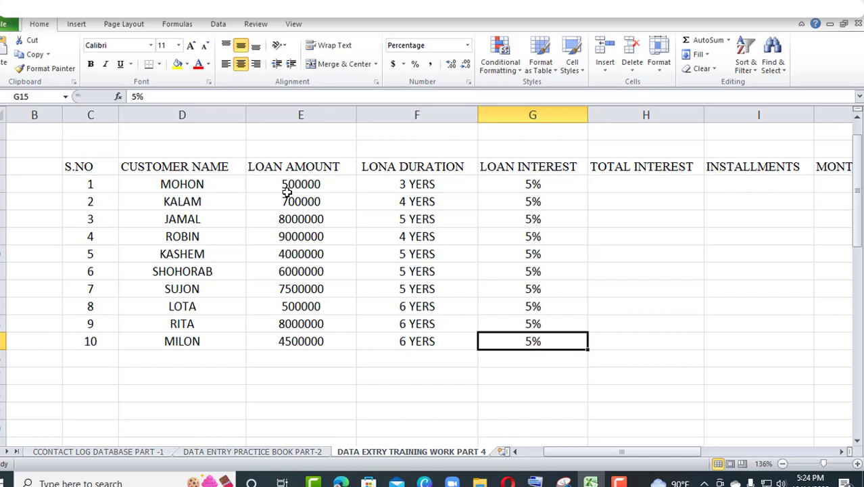
Format the ten loan amounts in Comma Style with two decimal places
left_click_drag(277, 181, 308, 336)
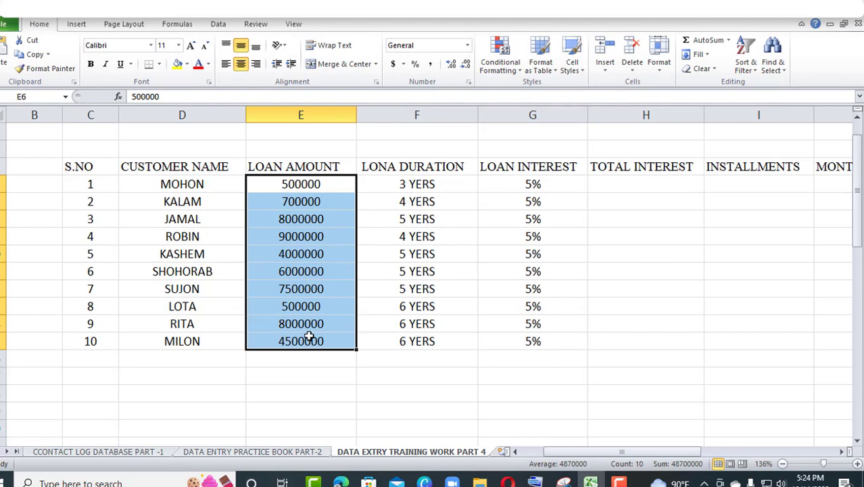
left_click(431, 65)
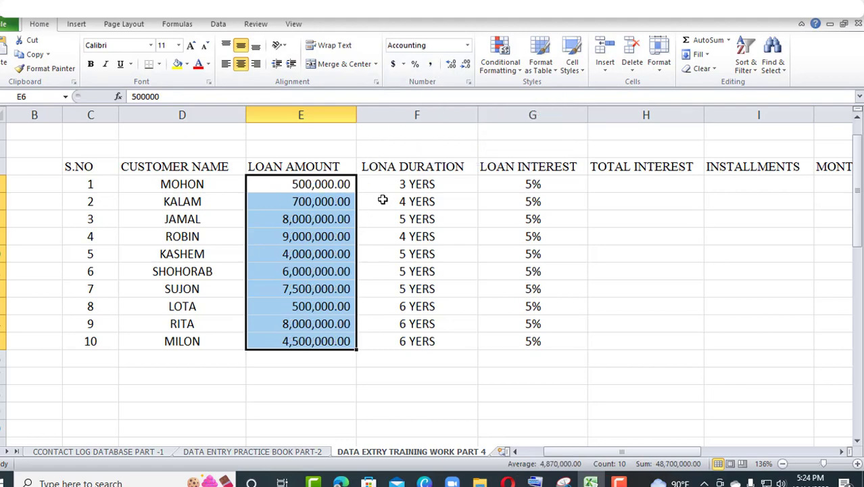
left_click(466, 65)
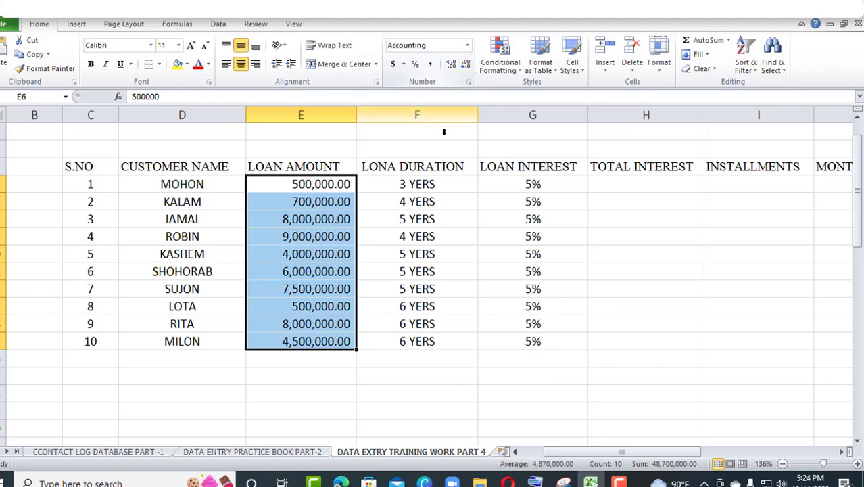
left_click(399, 169)
left_click(333, 197)
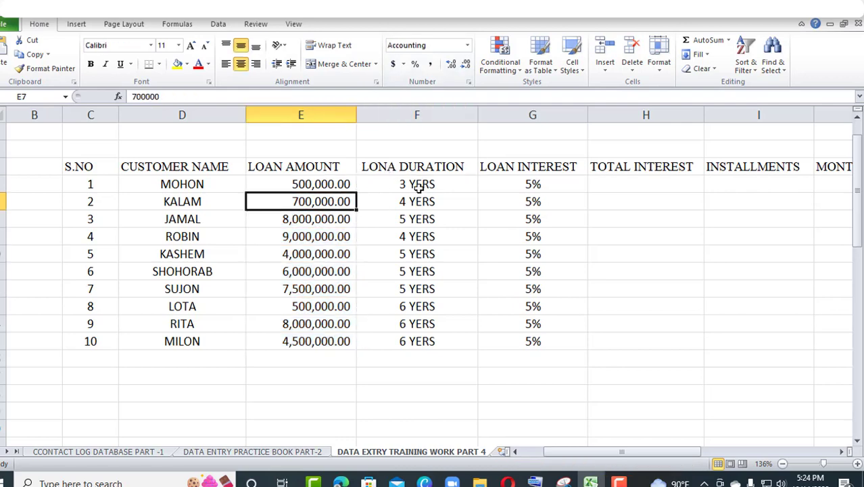
left_click(349, 183)
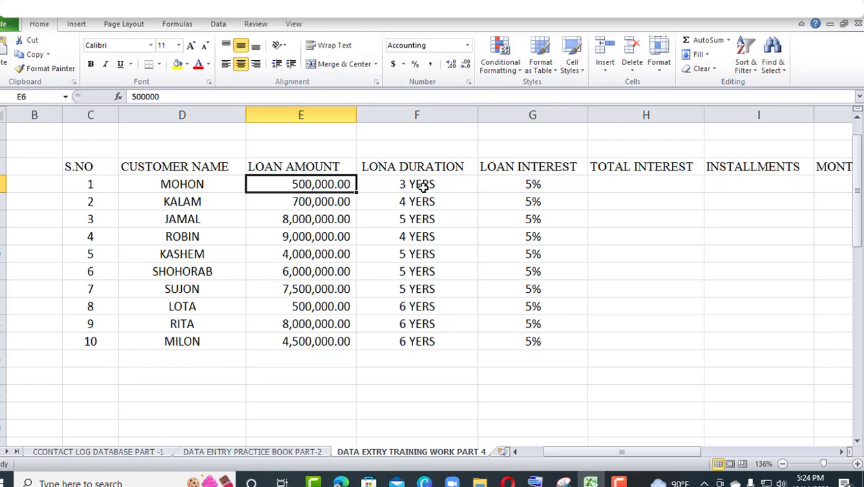
left_click(517, 191)
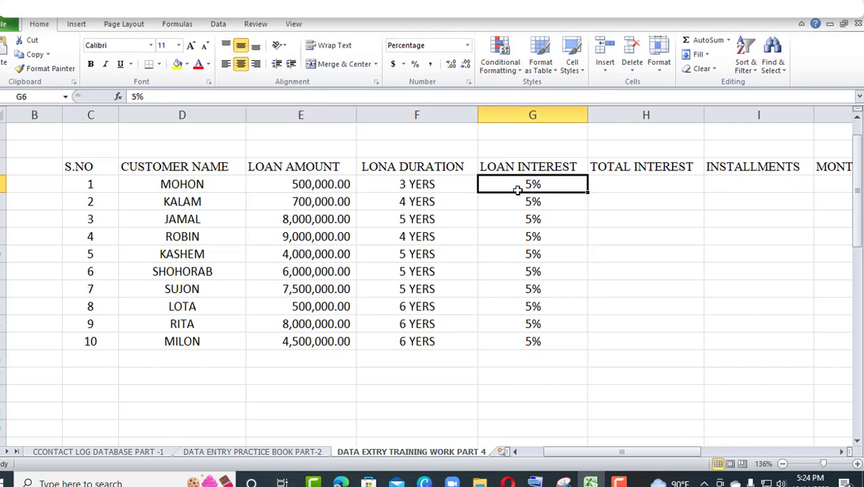
left_click(629, 183)
Enter 36, 48 and 60 as the installments of customers 1 to 3
left_click(752, 183)
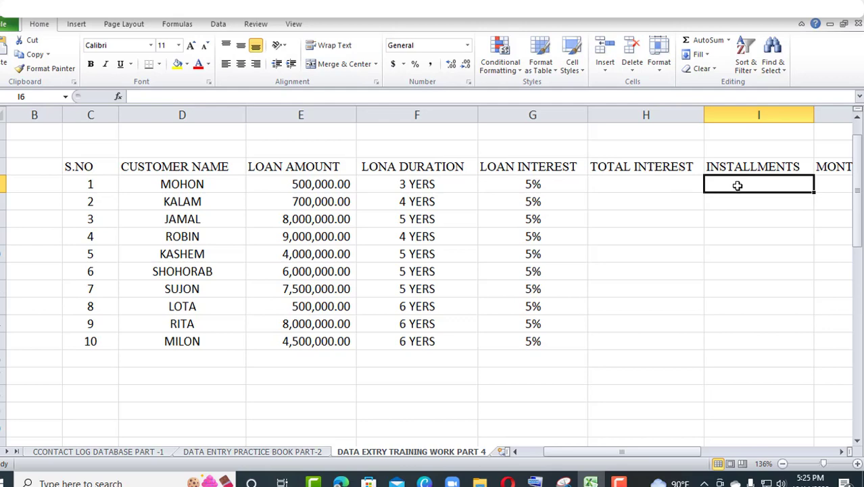
type("36")
key("Return")
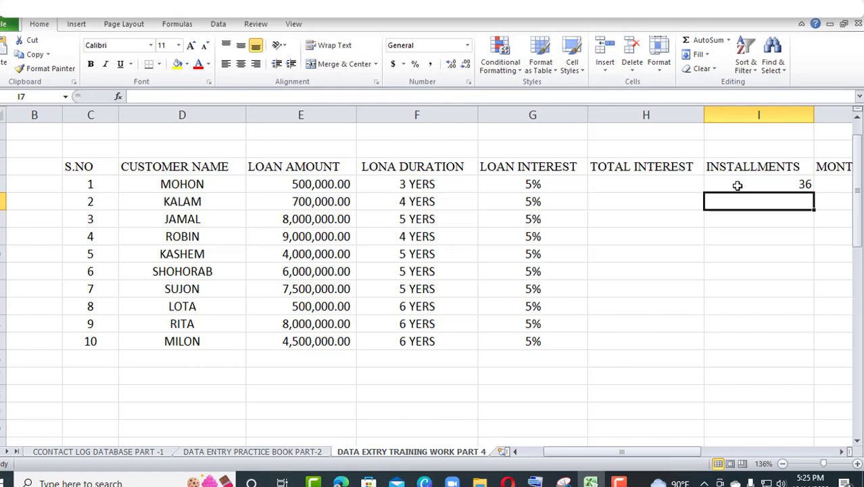
type("48")
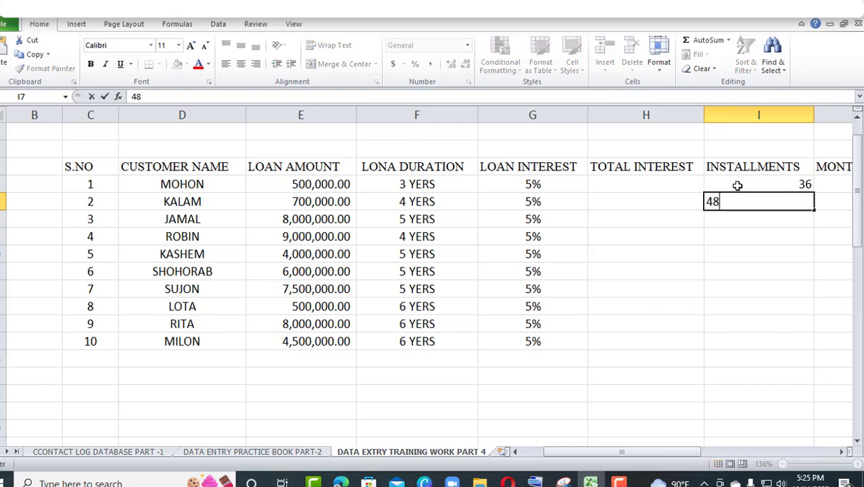
key("Return")
type("60")
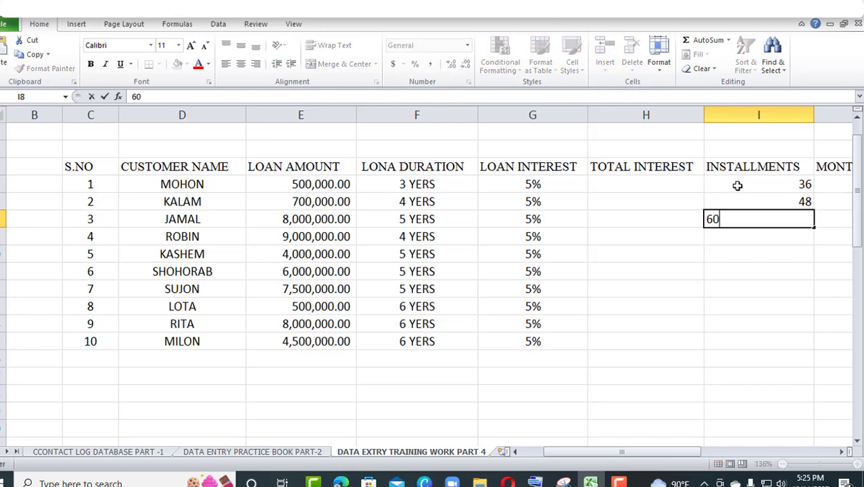
key("Return")
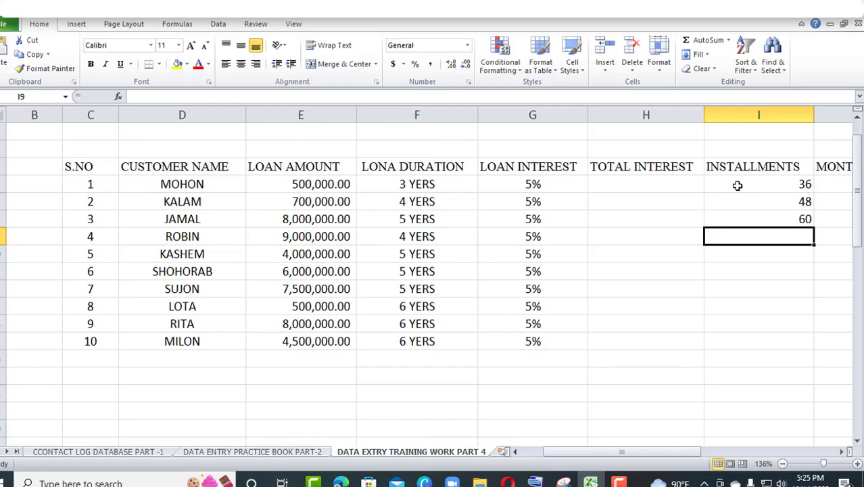
Enter installments of 48 for customer 4, 60 for customers 5 to 7 and 72 for customers 8 to 10
type("48")
key("Return")
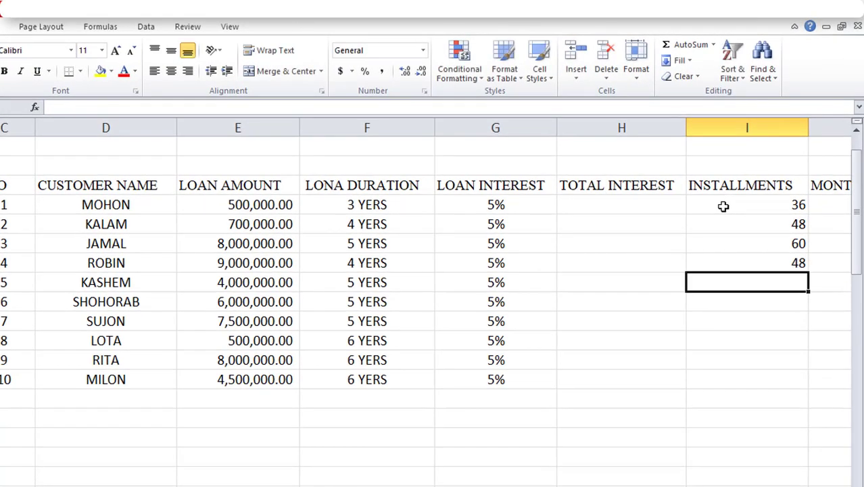
type("60")
key("Return")
type("60")
key("Return")
type("60")
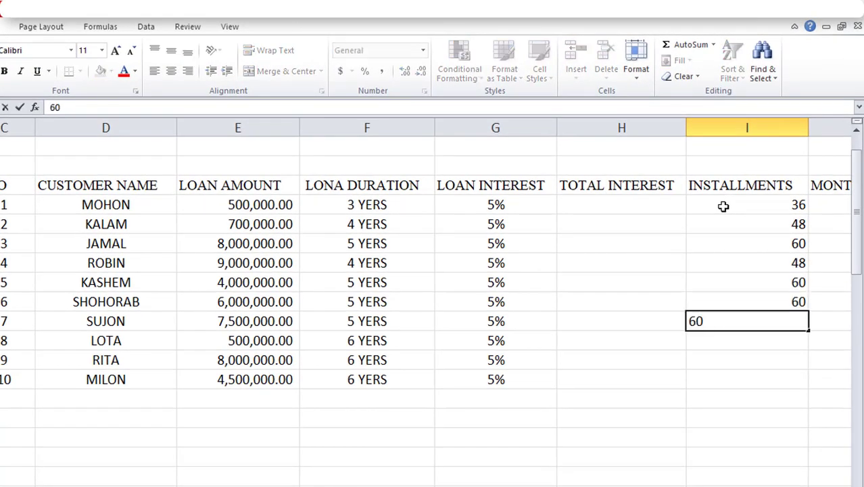
key("Return")
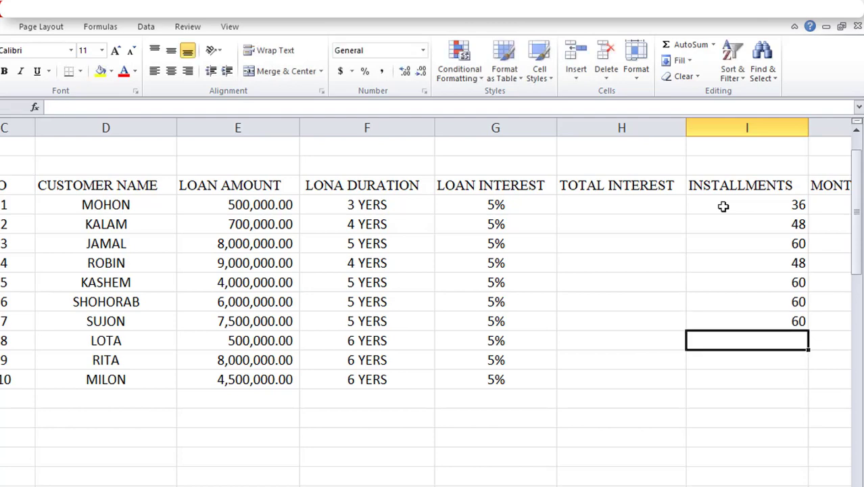
type("7")
type("2")
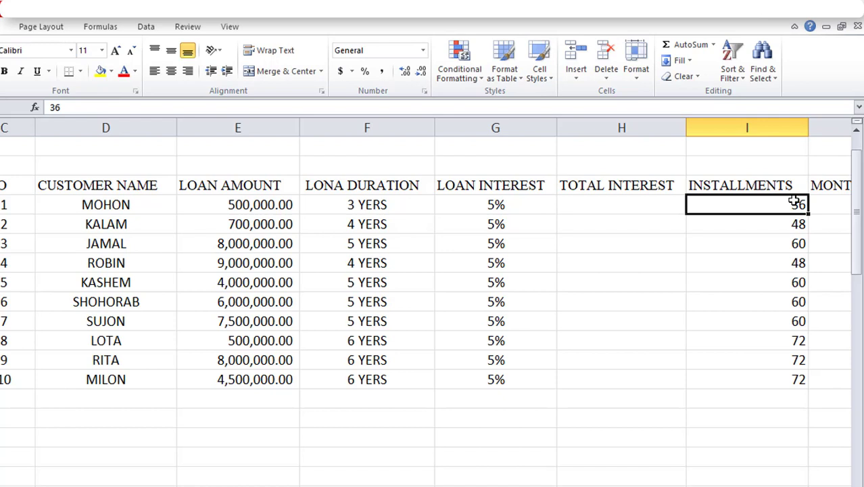
Centre the ten INSTALLMENTS values vertically and horizontally in their cells
left_click_drag(795, 201, 785, 374)
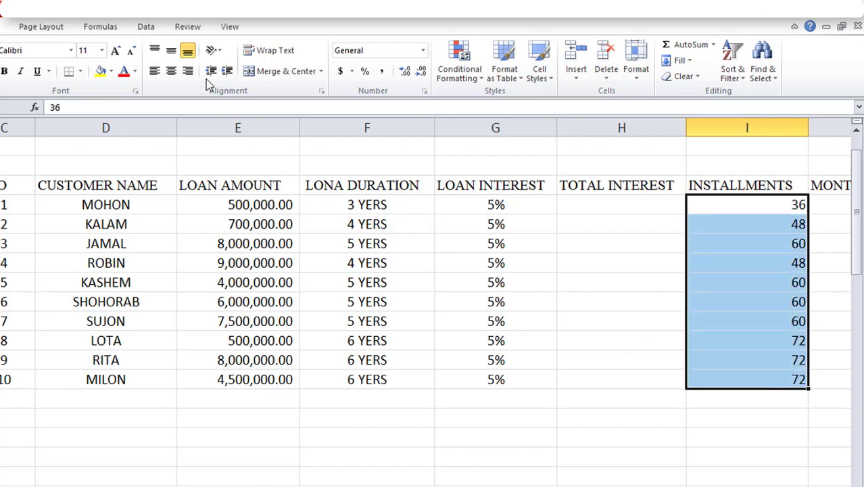
left_click(172, 53)
left_click(171, 71)
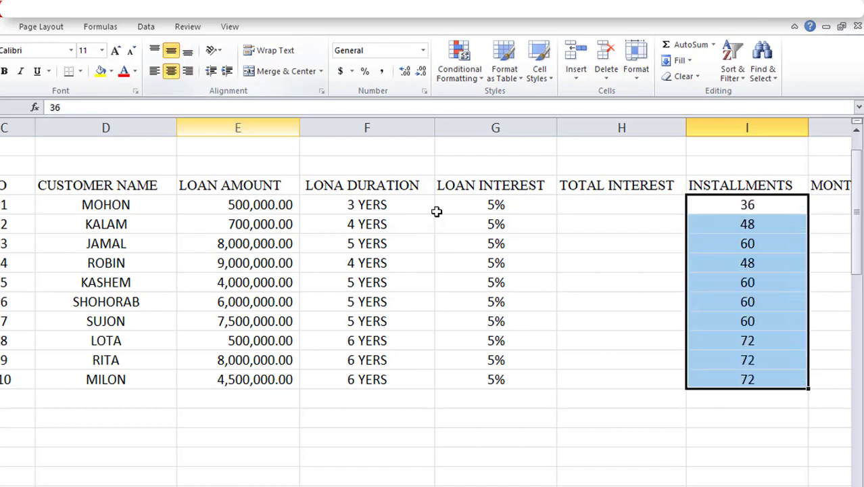
left_click(558, 321)
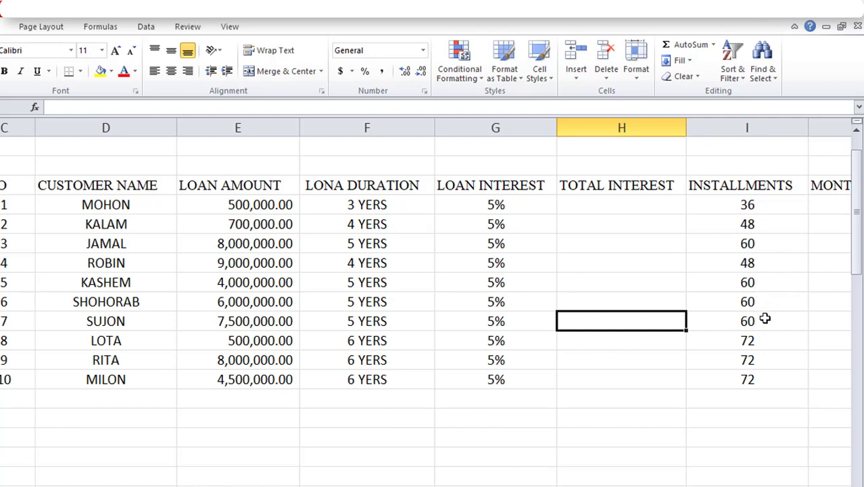
Calculate the first customer's total interest in H6 as loan amount times loan interest with the formula =E6*G6
left_click(609, 204)
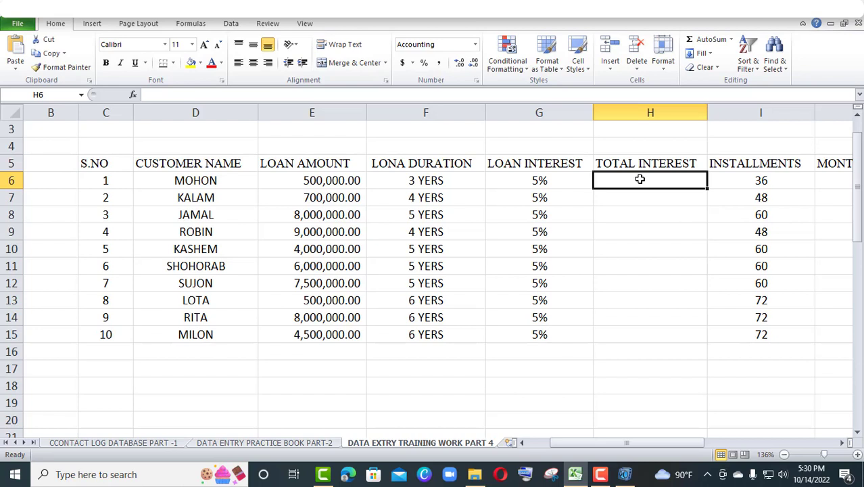
type("=")
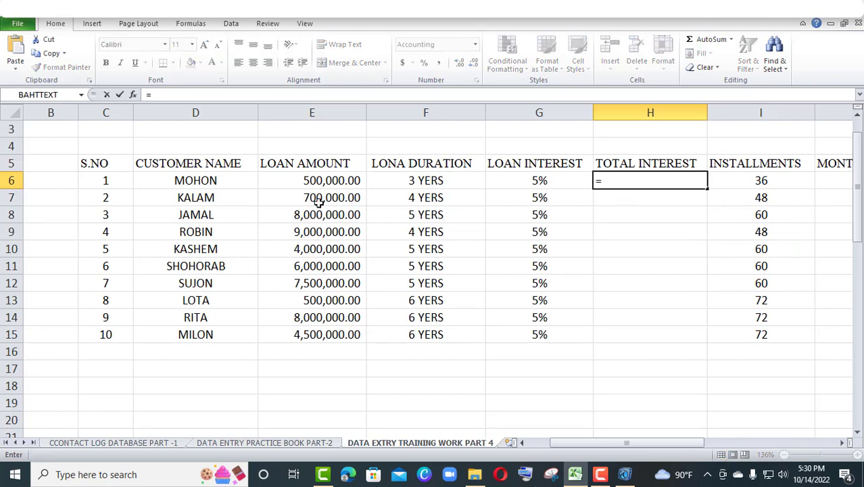
left_click(317, 180)
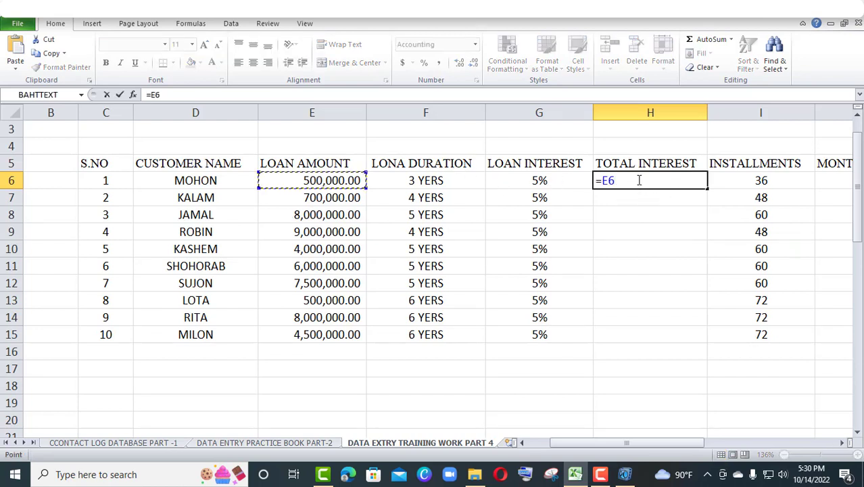
type("*")
left_click(538, 181)
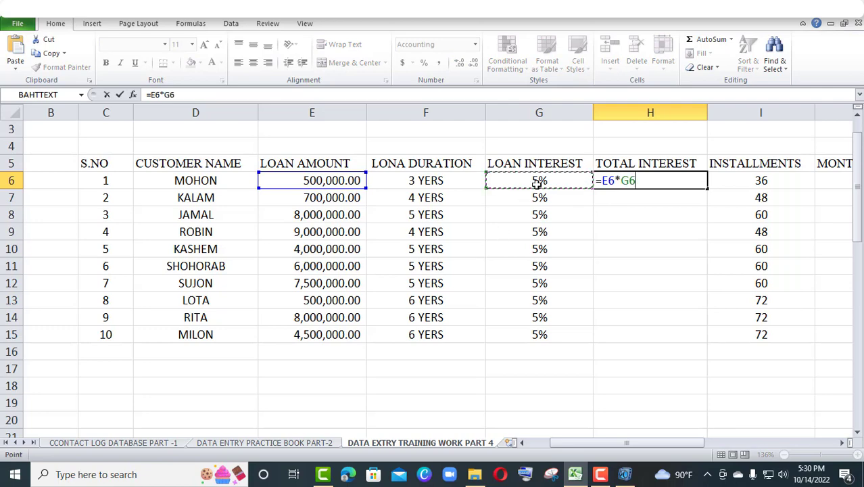
key("Return")
Calculate the second customer's total interest in H7 as loan amount times loan interest with the formula =E7*G7
type("=")
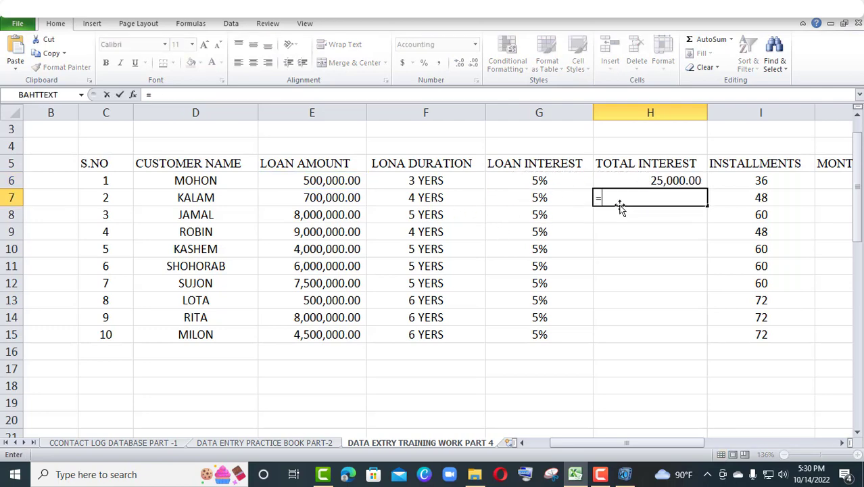
left_click(344, 199)
type("*")
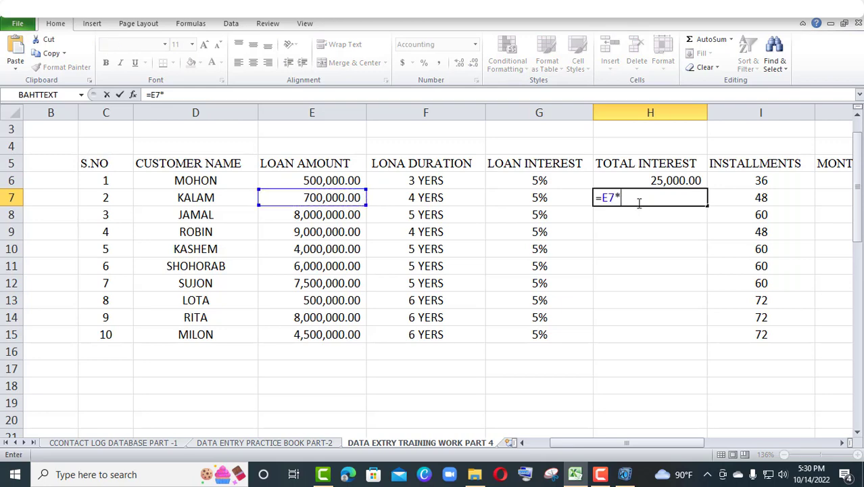
left_click(565, 197)
key("Return")
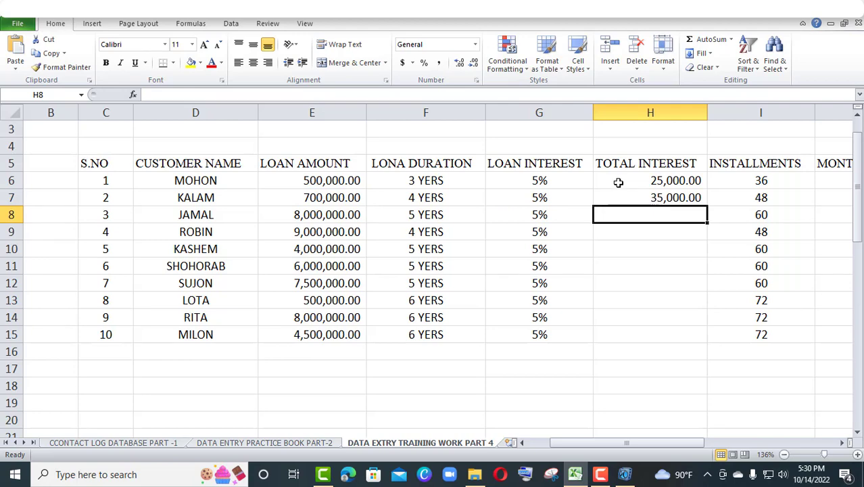
Fill the TOTAL INTEREST formulas from H6:H7 down through H15 for the remaining customers
left_click_drag(618, 183, 627, 196)
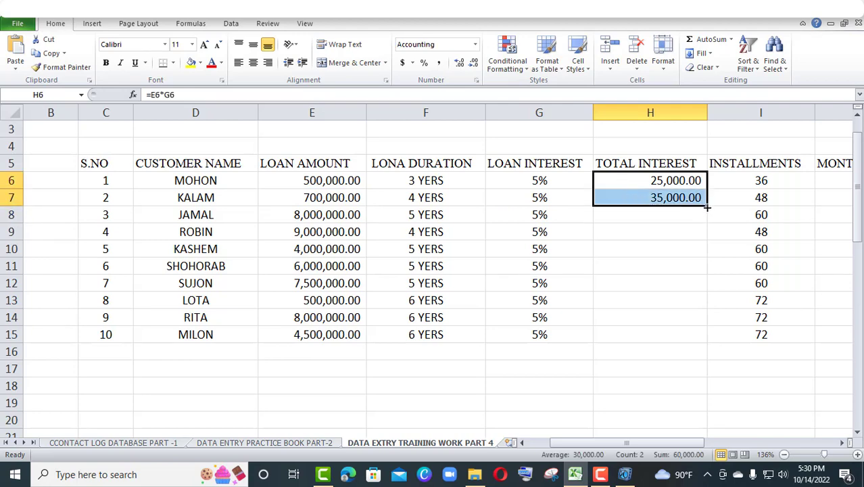
left_click_drag(707, 207, 692, 326)
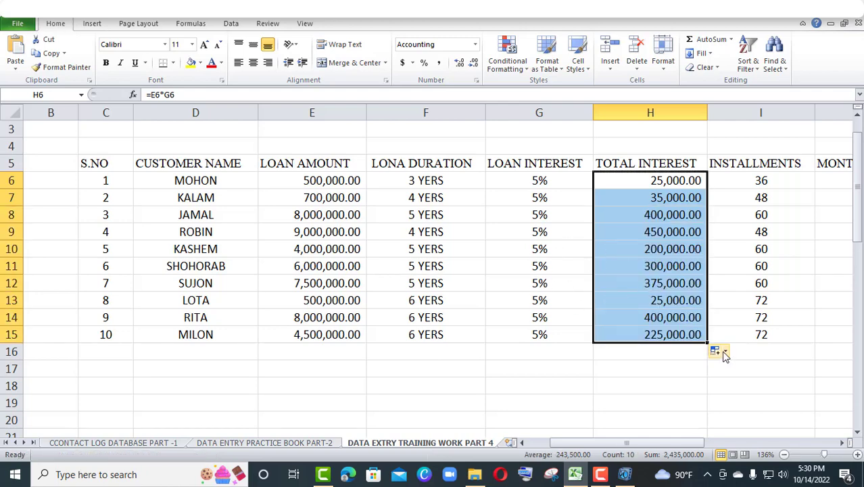
left_click(737, 380)
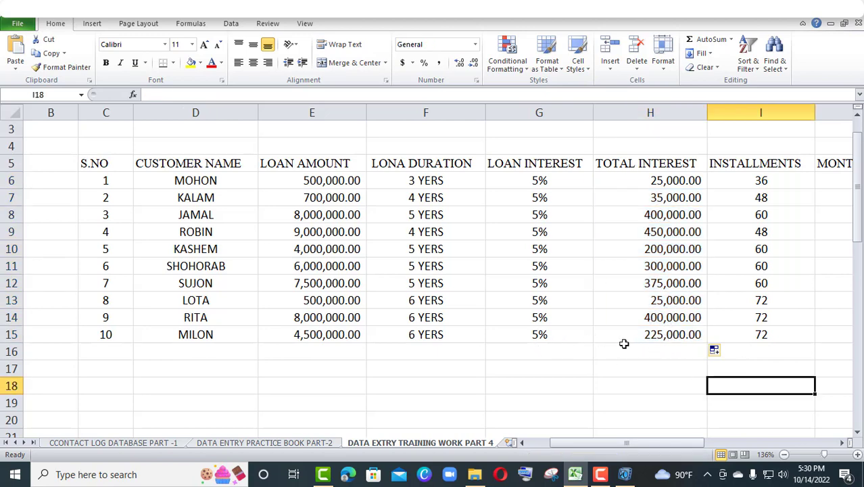
Cross-check the tenth customer's total interest with a trial formula =E15*G15 in H18, and clear that cell
left_click(679, 336)
left_click(617, 388)
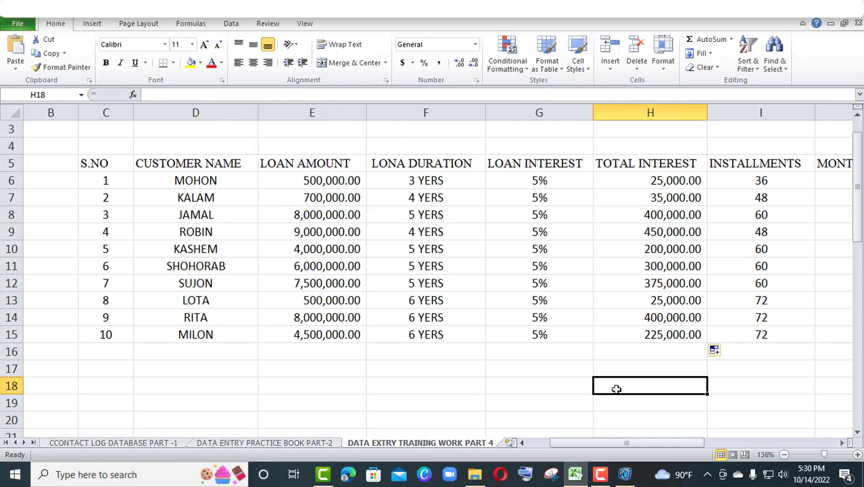
type("=")
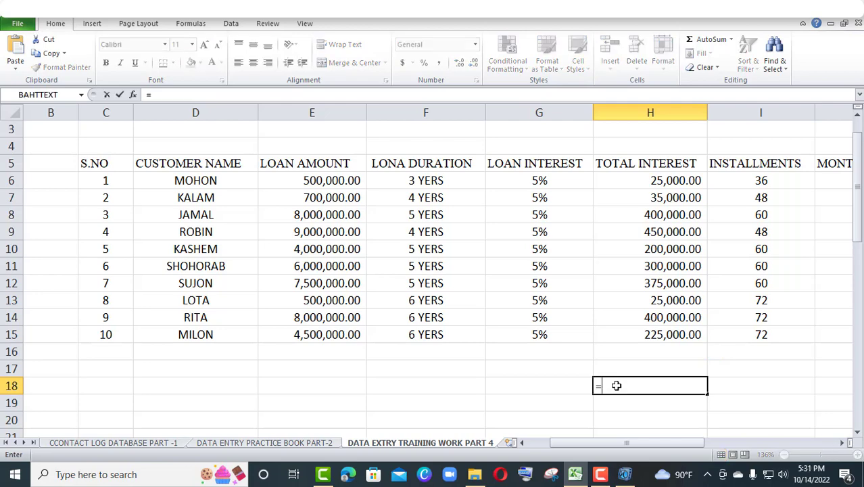
left_click(326, 335)
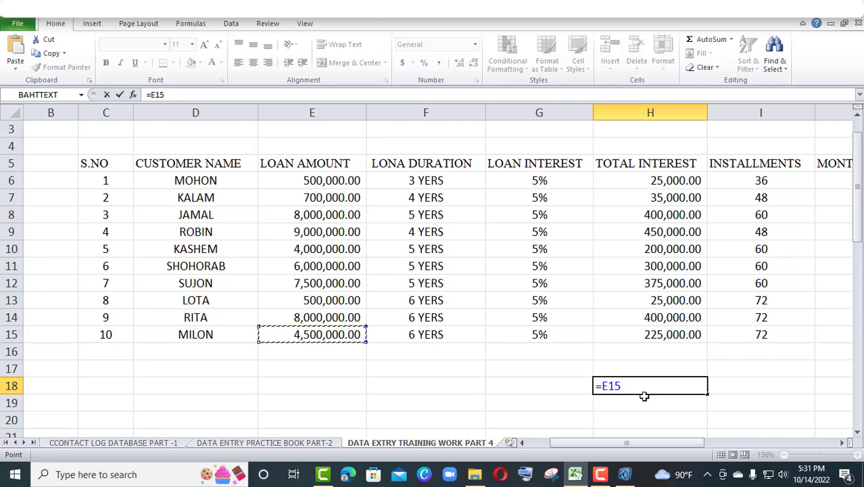
type("*")
left_click(564, 332)
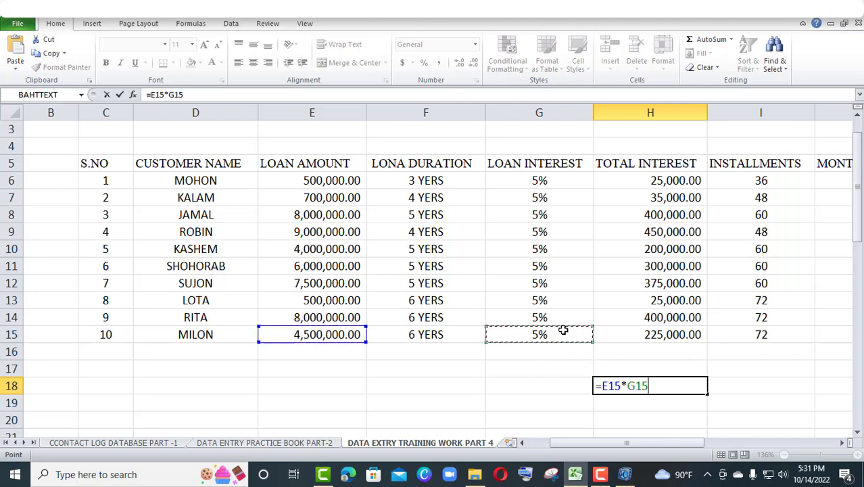
key("Return")
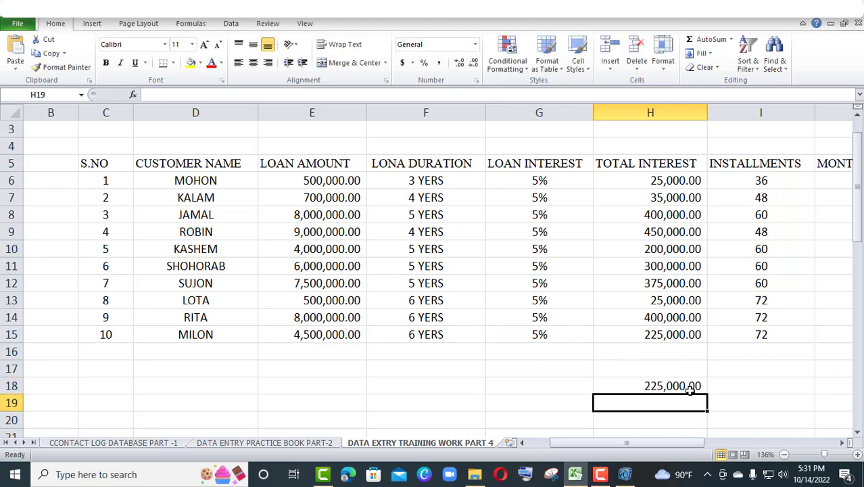
left_click(664, 385)
key("Delete")
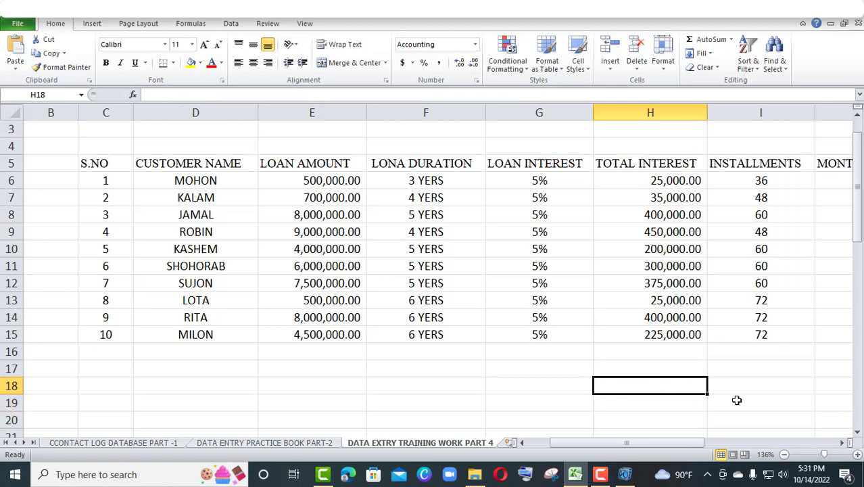
Calculate the first customer's monthly amount in J6 as loan amount divided by installments with the formula =E6/I6
left_click_drag(825, 456, 828, 456)
left_click_drag(674, 444, 731, 444)
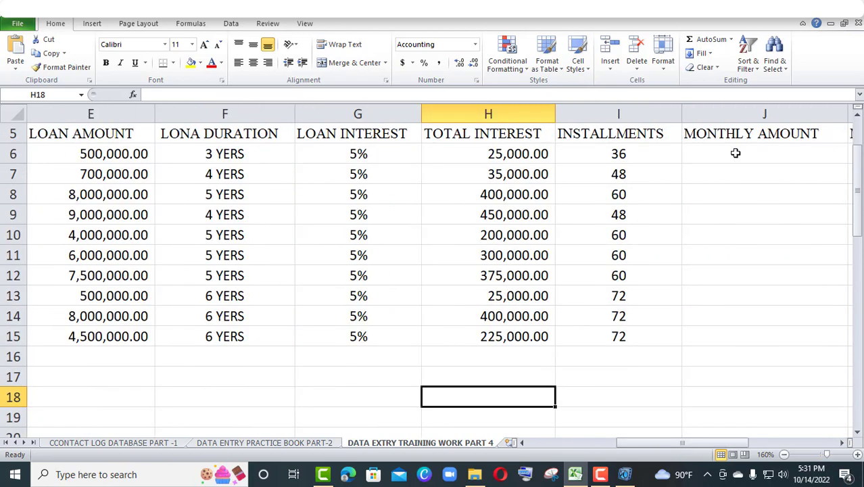
left_click(756, 155)
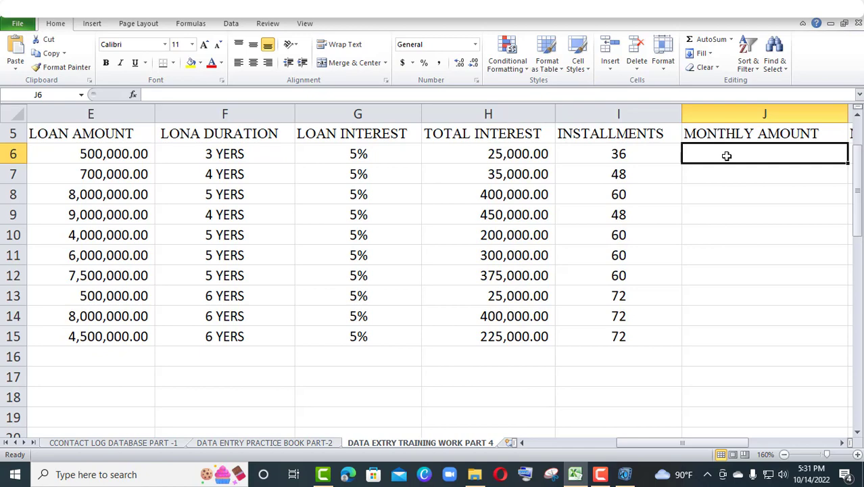
type("=")
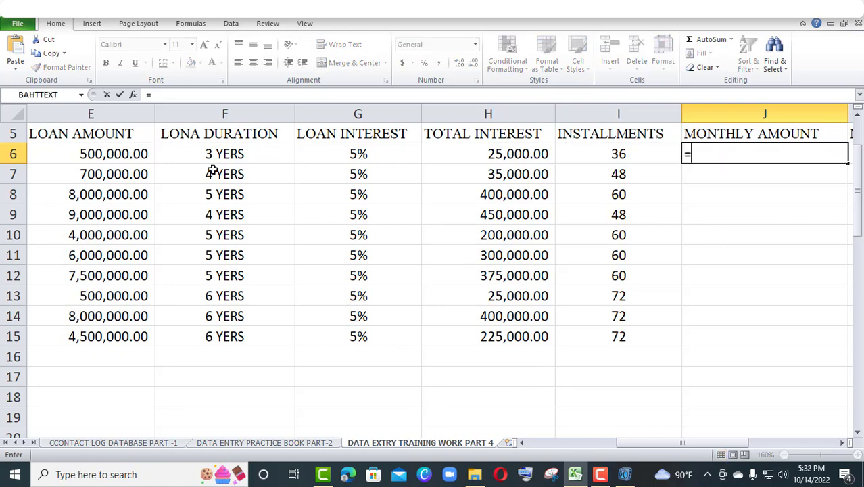
left_click(142, 153)
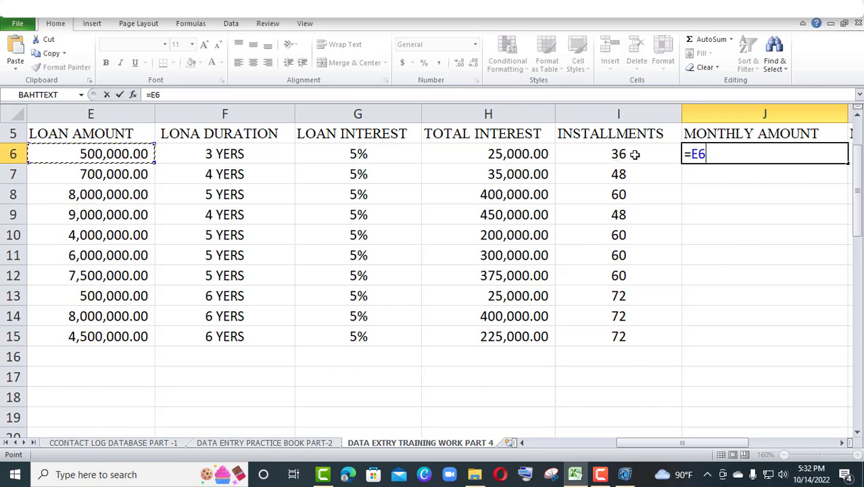
type("/")
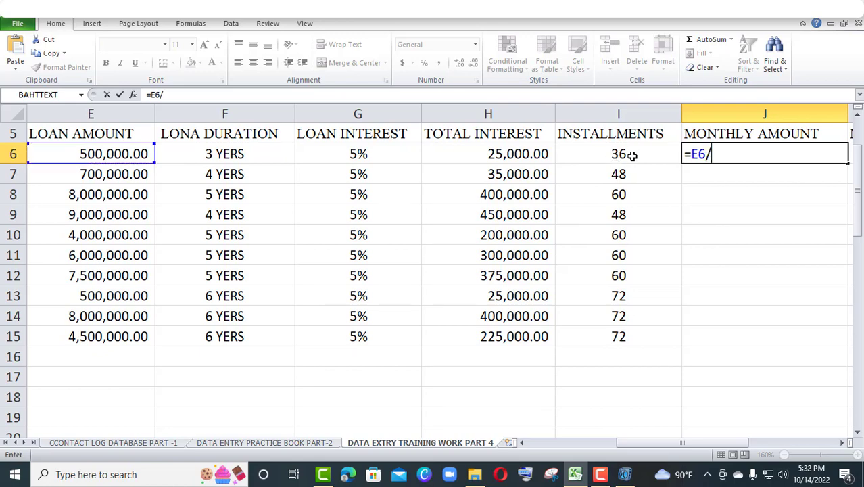
left_click(630, 156)
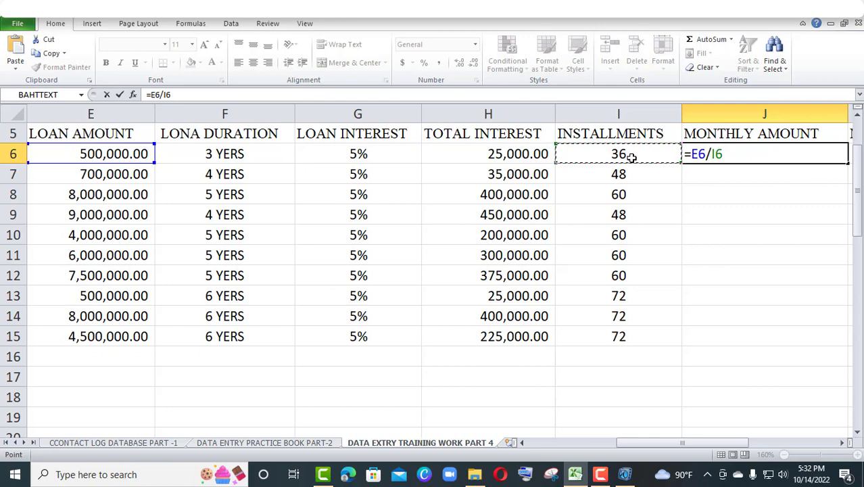
key("Return")
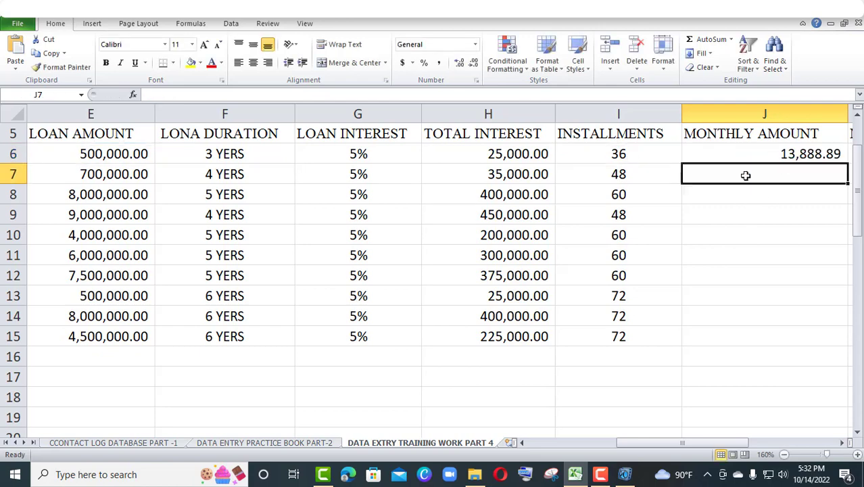
Calculate the second customer's monthly amount in J7 with the formula =E7/I7
type("=")
left_click(139, 175)
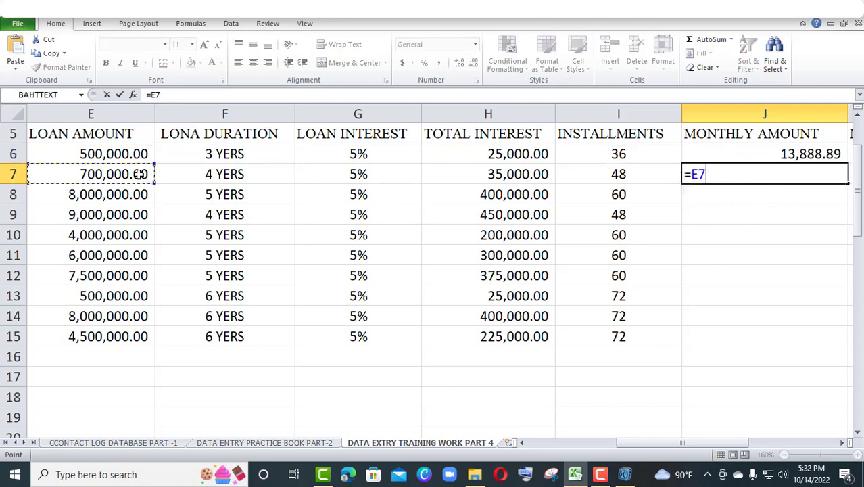
type("/")
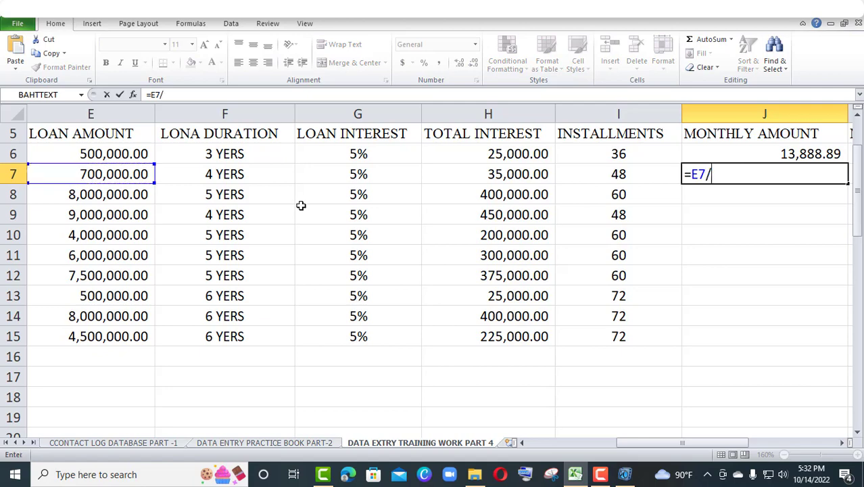
left_click(635, 175)
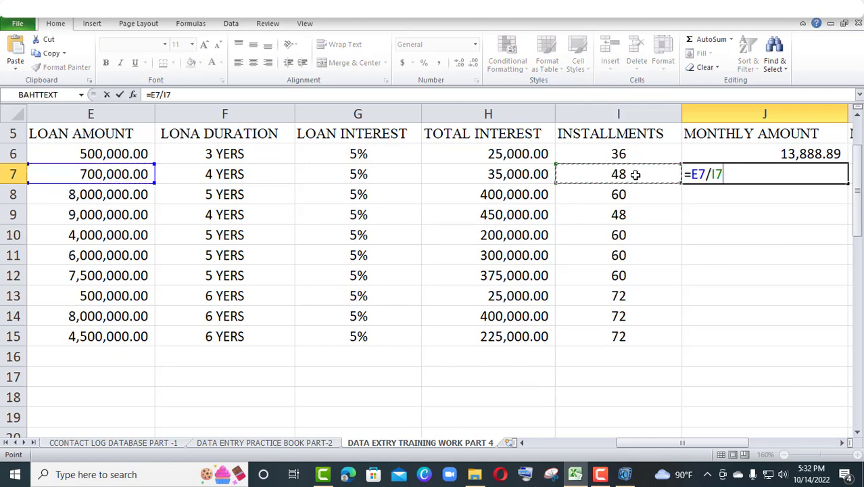
key("Return")
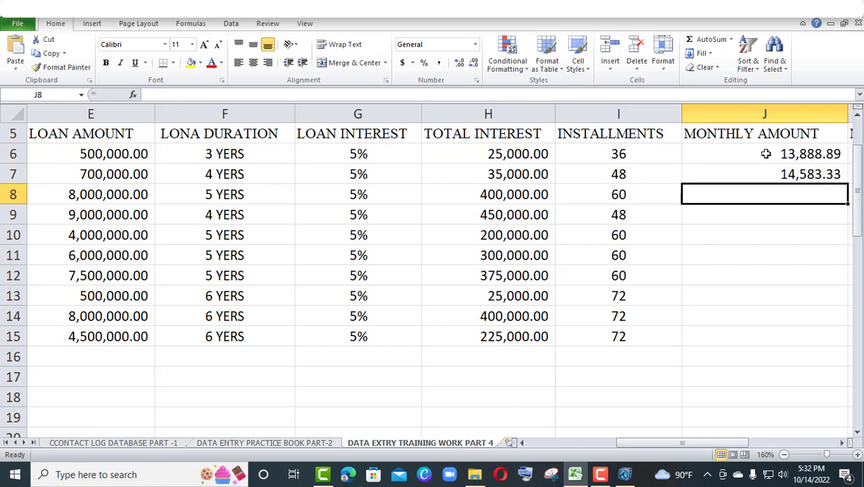
Fill the MONTHLY AMOUNT formulas from J6:J7 down through J15 for the remaining customers
left_click_drag(767, 154, 778, 168)
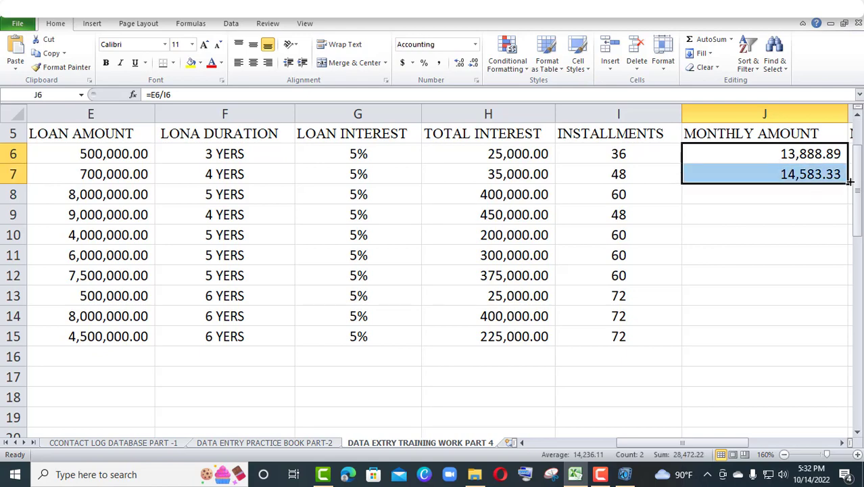
left_click_drag(849, 183, 826, 337)
left_click(827, 337)
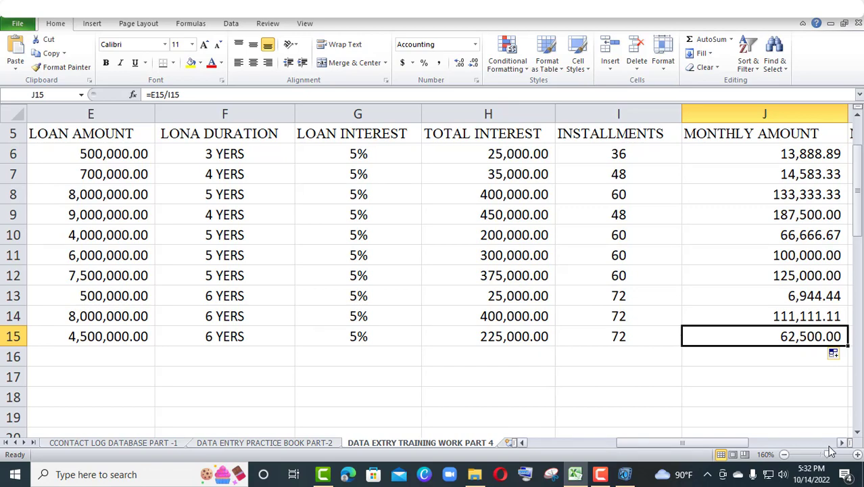
Calculate the first customer's monthly interest in K6 as total interest divided by installments with the formula =H6/I6
left_click_drag(829, 457, 823, 454)
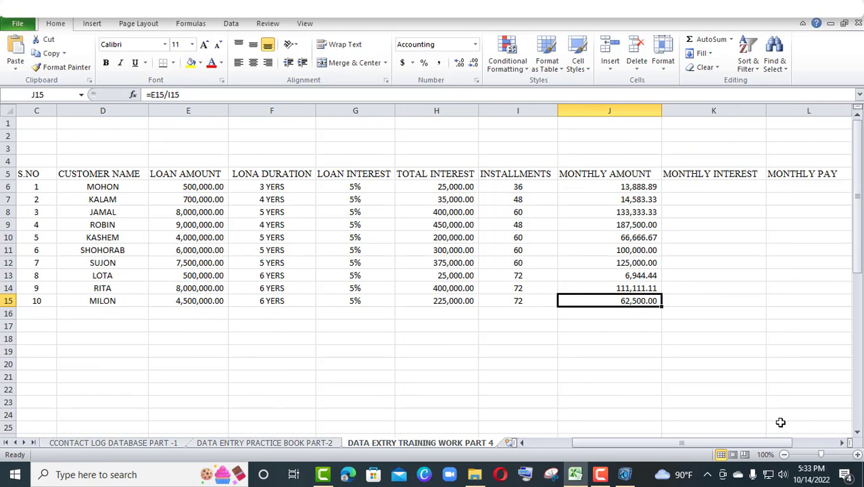
left_click(708, 183)
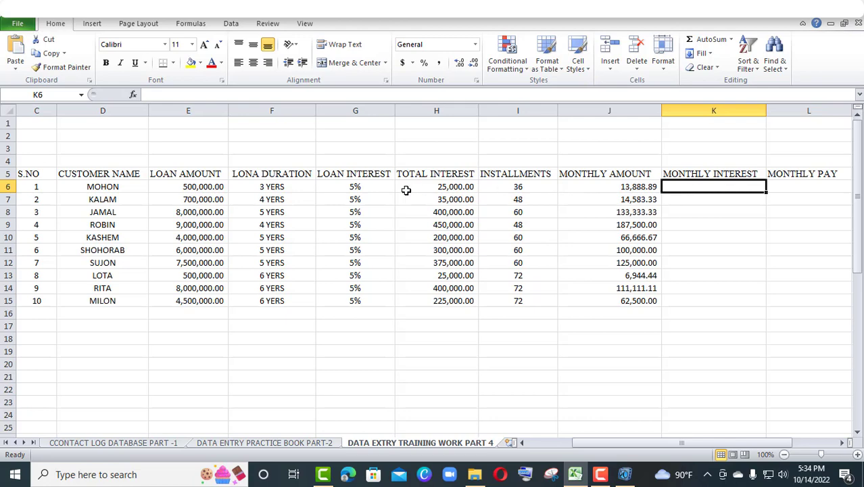
left_click(460, 188)
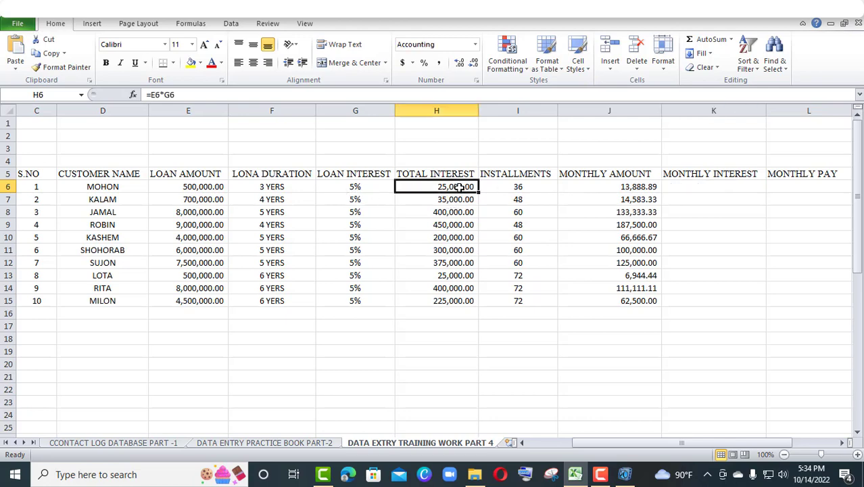
left_click(714, 189)
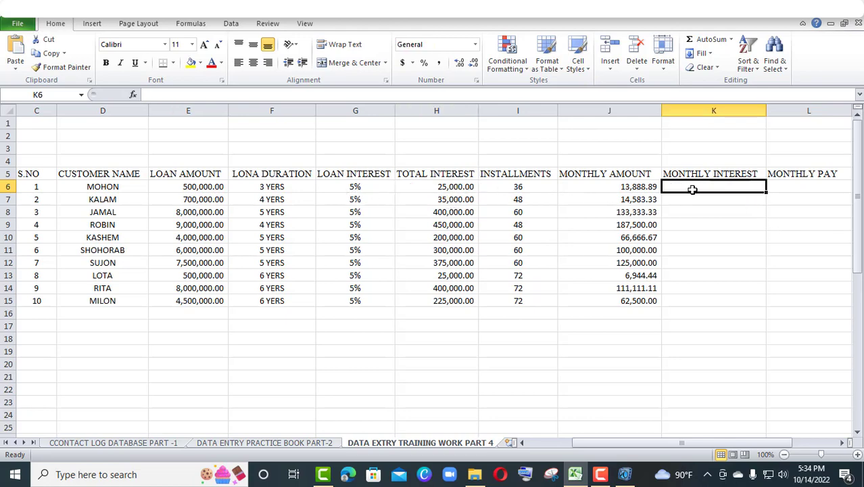
left_click(522, 189)
left_click(711, 189)
type("=")
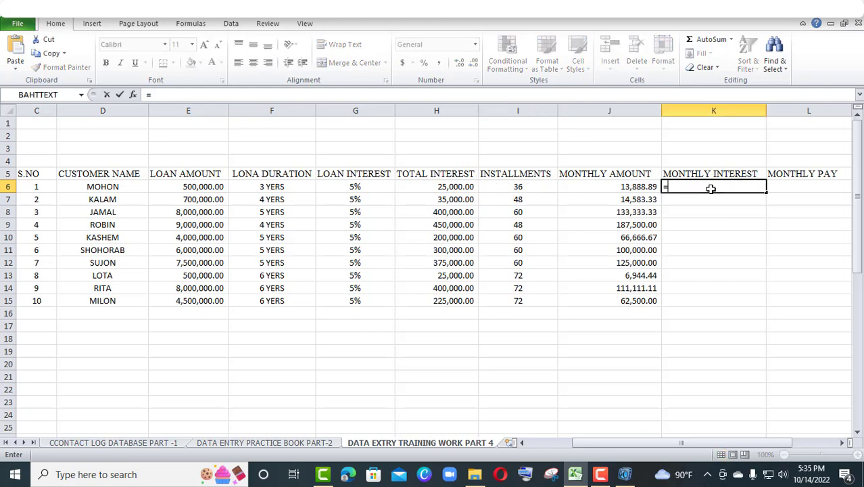
left_click(463, 190)
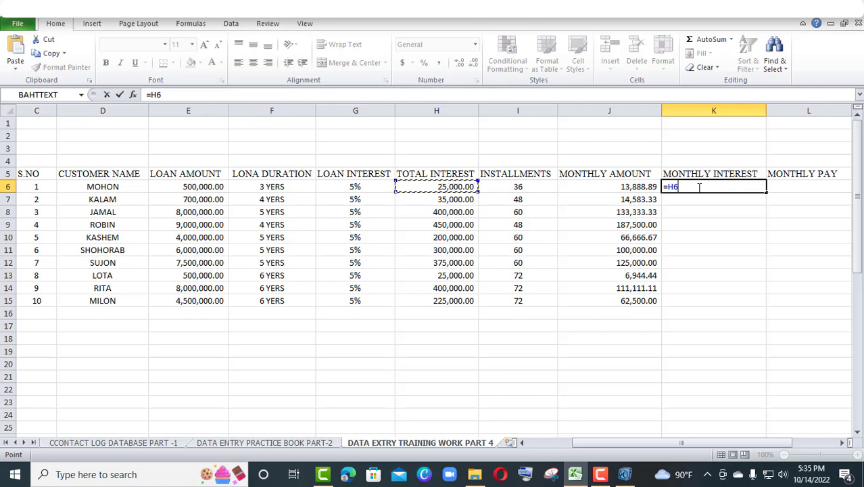
type("/")
left_click(537, 189)
key("Return")
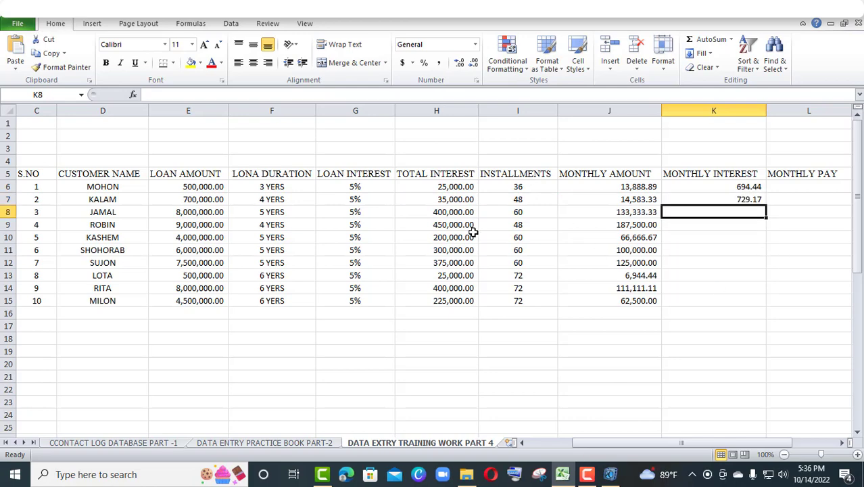
Calculate the third customer's monthly interest in K8 as total interest divided by installments with the formula =H8/I8
type("=")
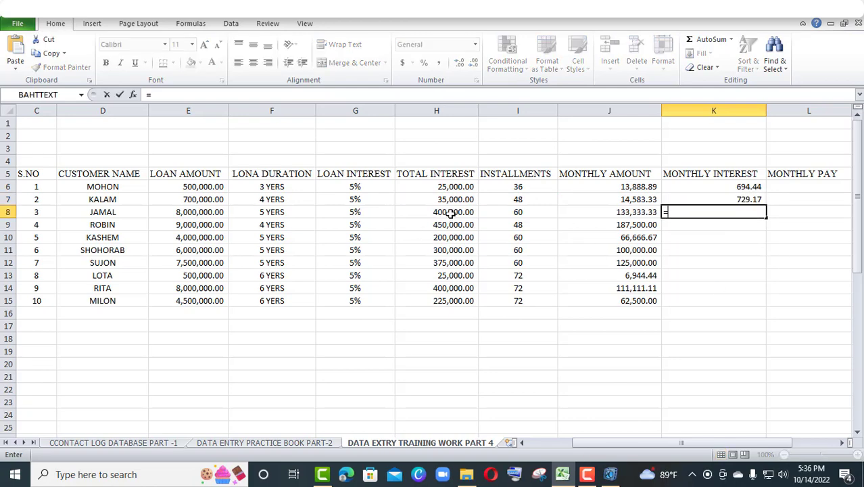
left_click(451, 214)
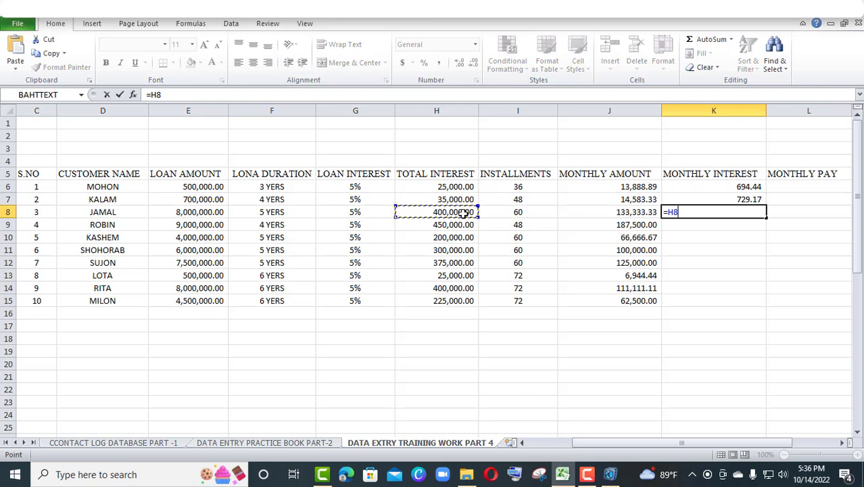
type("/")
left_click(512, 213)
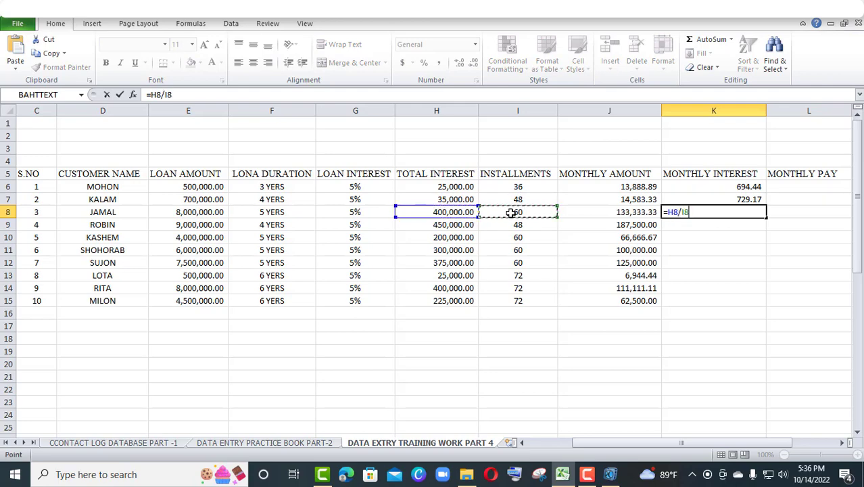
key("Return")
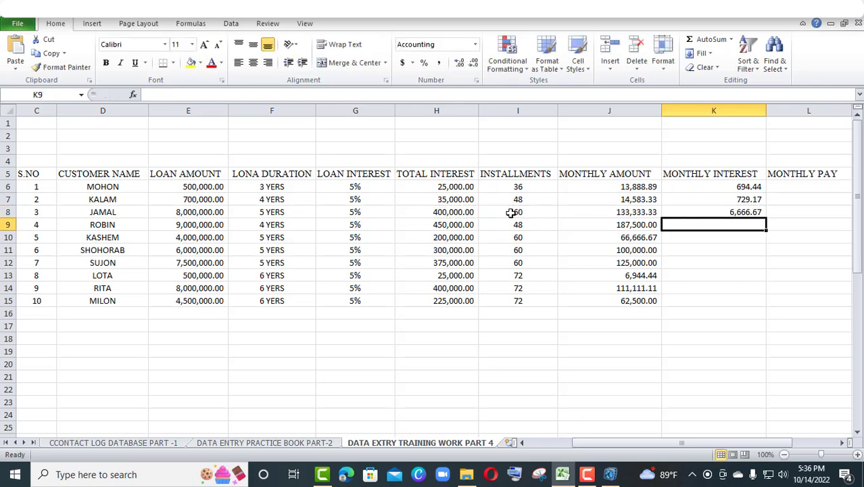
Fill the MONTHLY INTEREST formulas down through K15 for the remaining customers
left_click(724, 187)
left_click_drag(724, 187, 758, 300)
left_click(758, 300)
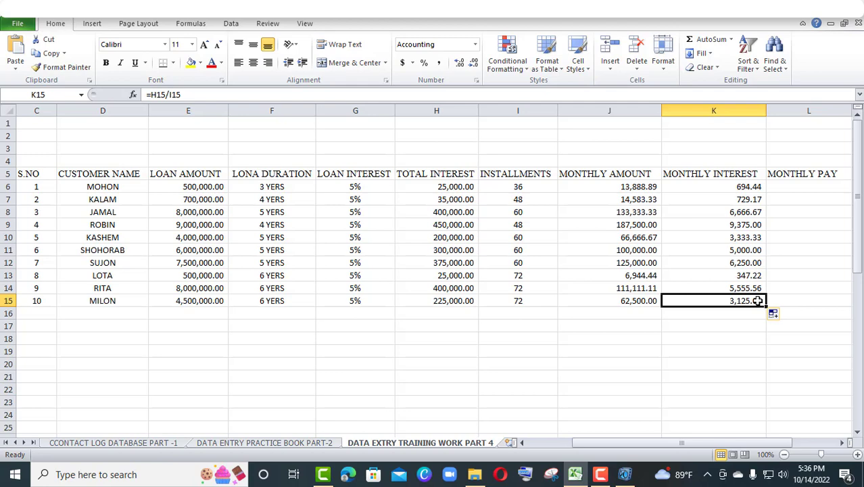
Check the first customer's loan amount in J19 by multiplying monthly amount by installments with the formula =J6*I6
left_click(606, 352)
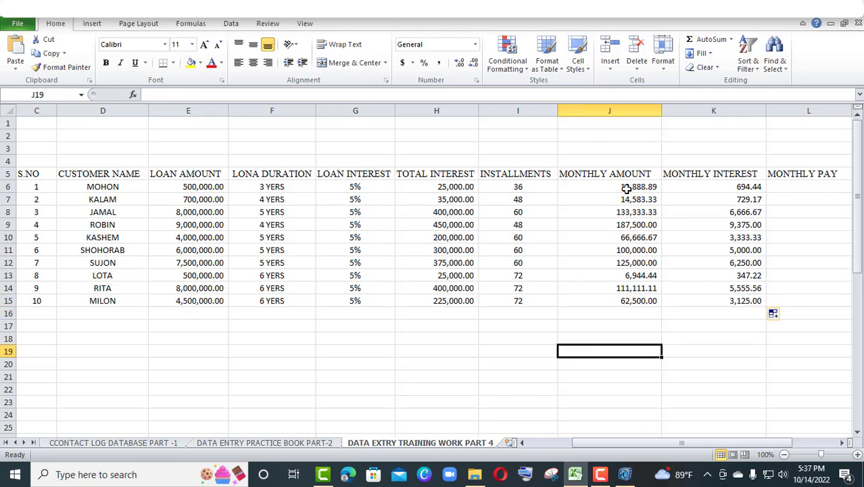
type("=")
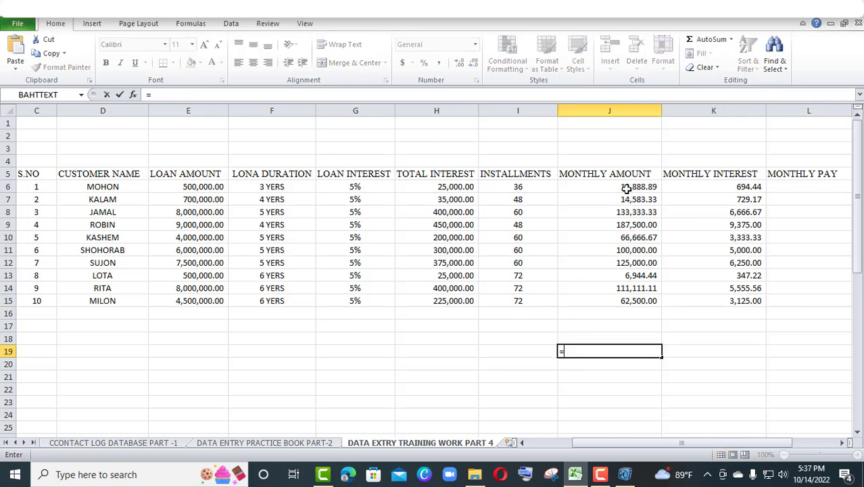
left_click(627, 188)
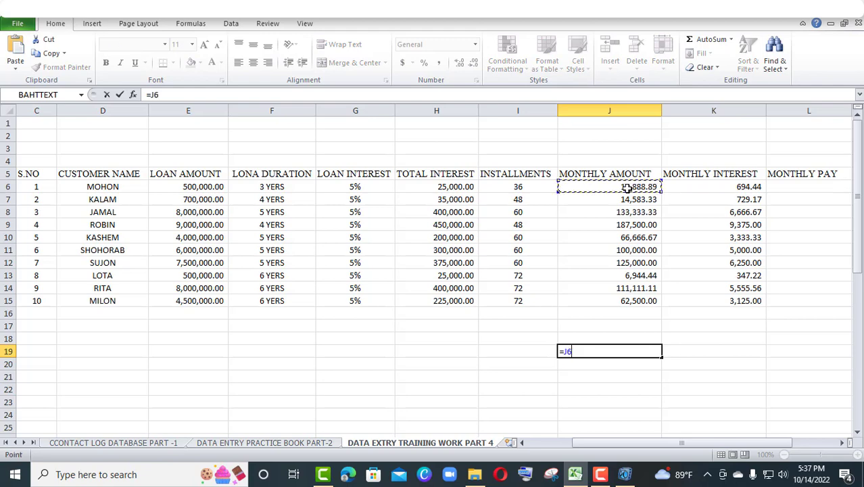
type("*")
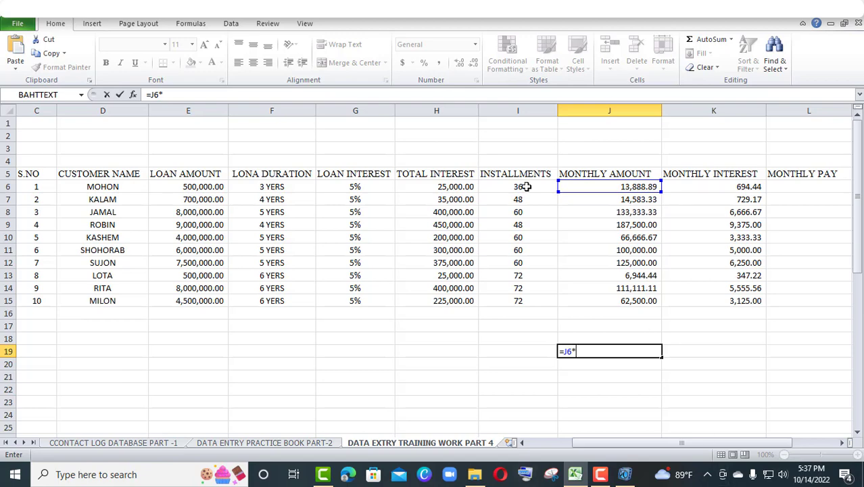
left_click(521, 186)
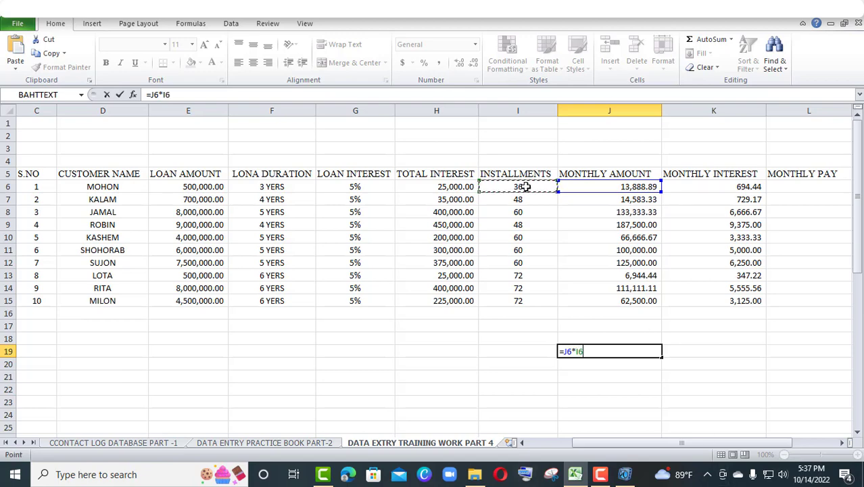
key("Return")
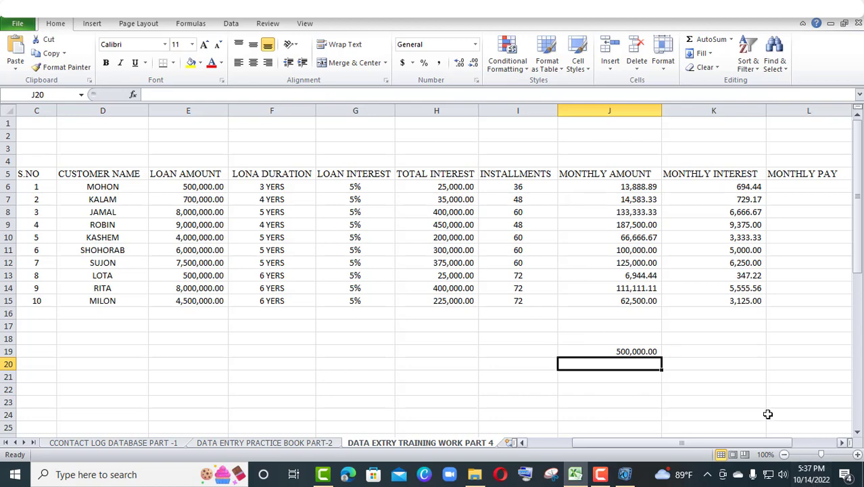
left_click(630, 352)
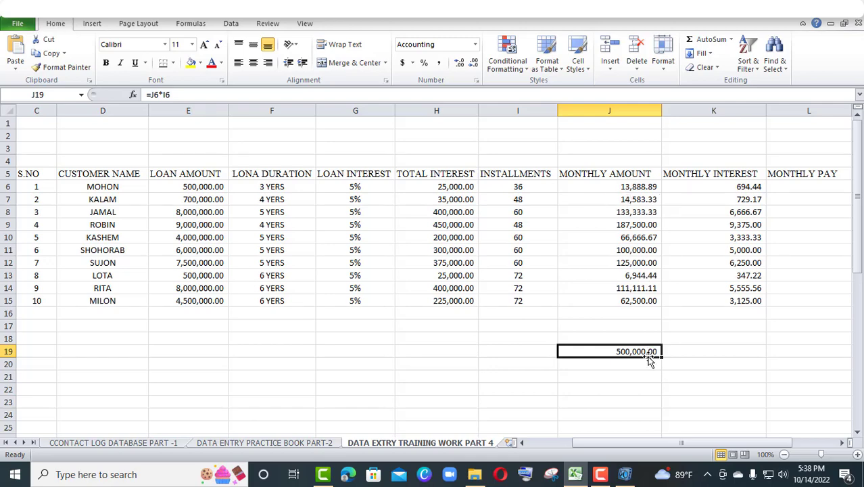
Check the first customer's total interest in K19 by multiplying monthly interest by installments with the formula =K6*I6
left_click(696, 351)
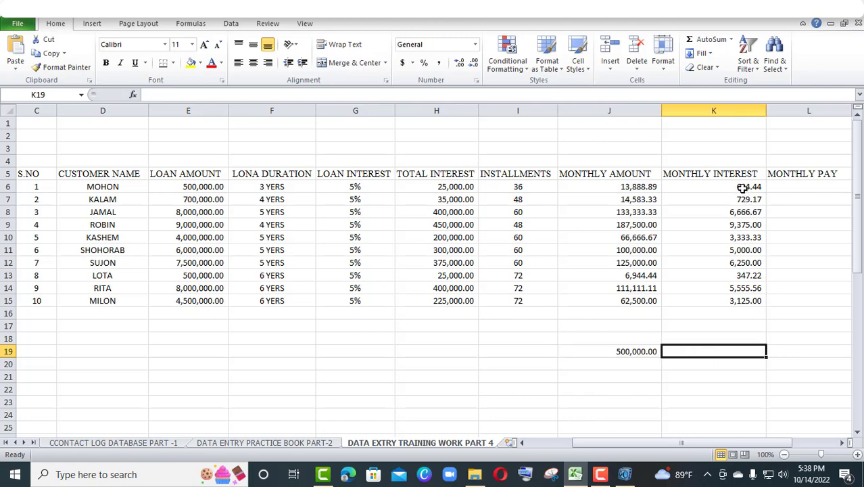
type("=")
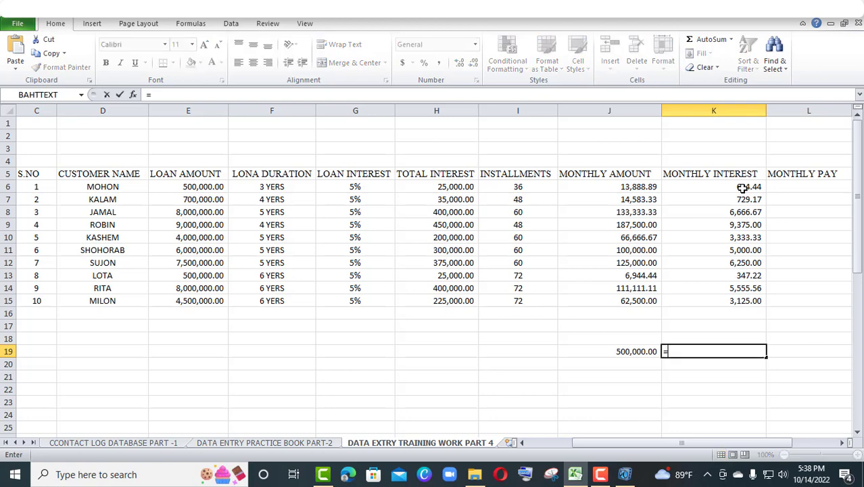
left_click(742, 187)
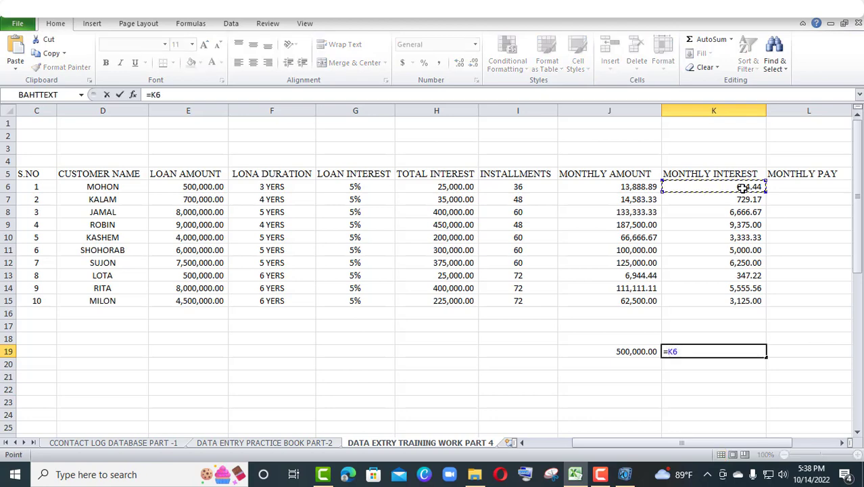
type("*")
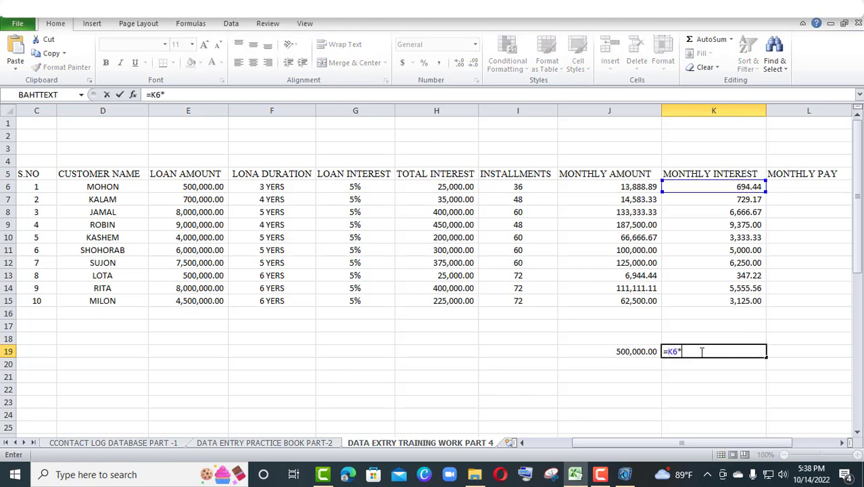
left_click(531, 187)
key("Return")
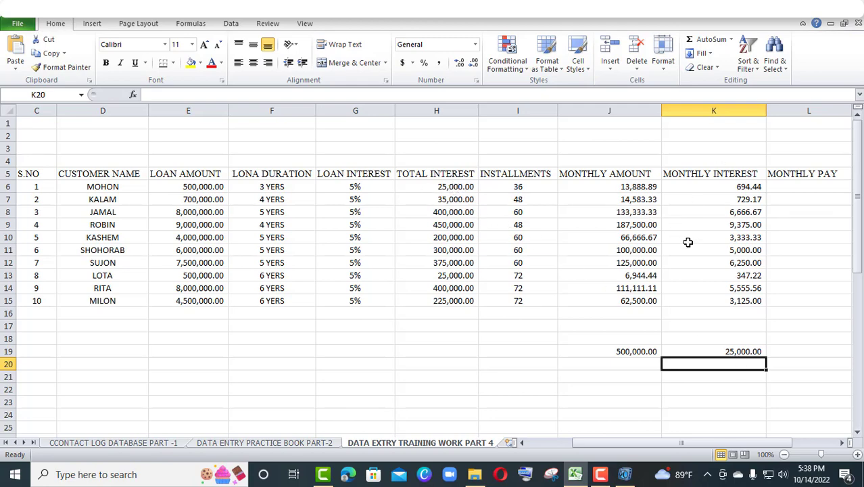
Delete the two check calculations in J19:K19 below the table
left_click_drag(613, 352, 762, 352)
key("Delete")
key("Down")
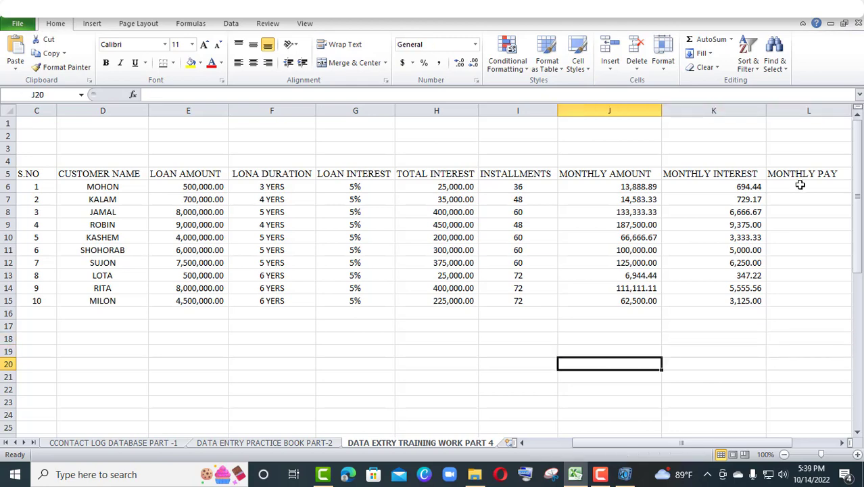
Calculate the first customer's monthly pay in L6 as monthly amount plus monthly interest with the formula =J6+K6
left_click(800, 184)
type("=")
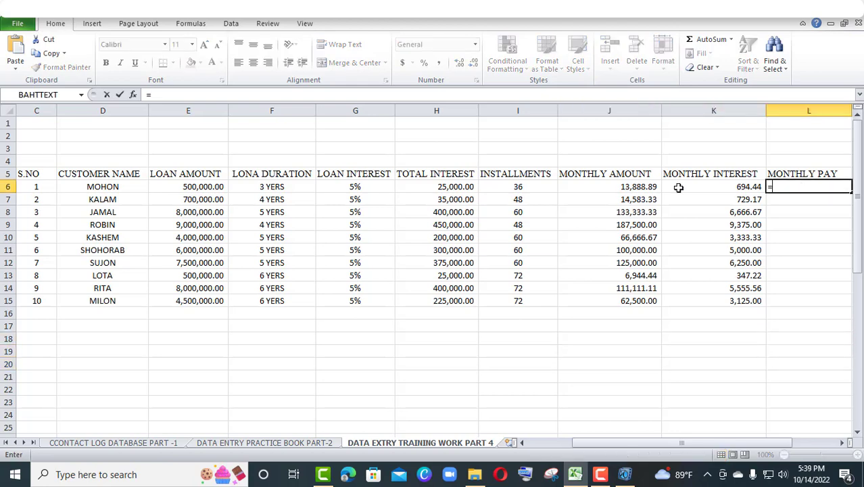
left_click(618, 186)
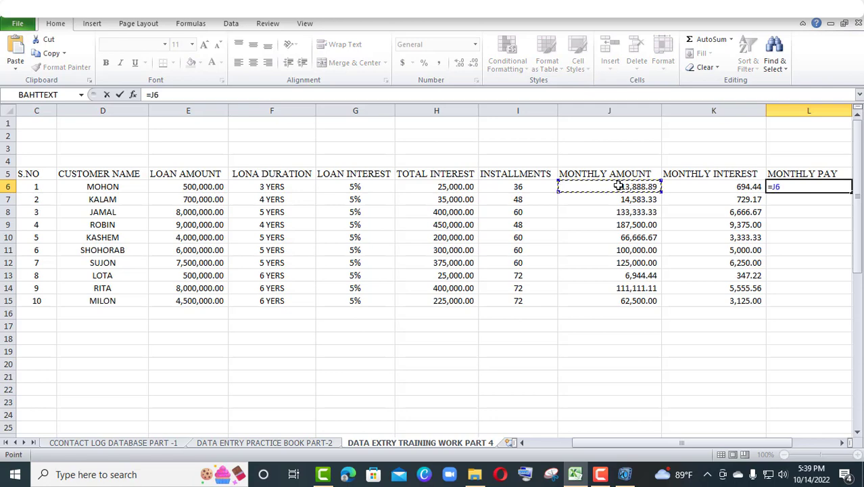
type("+")
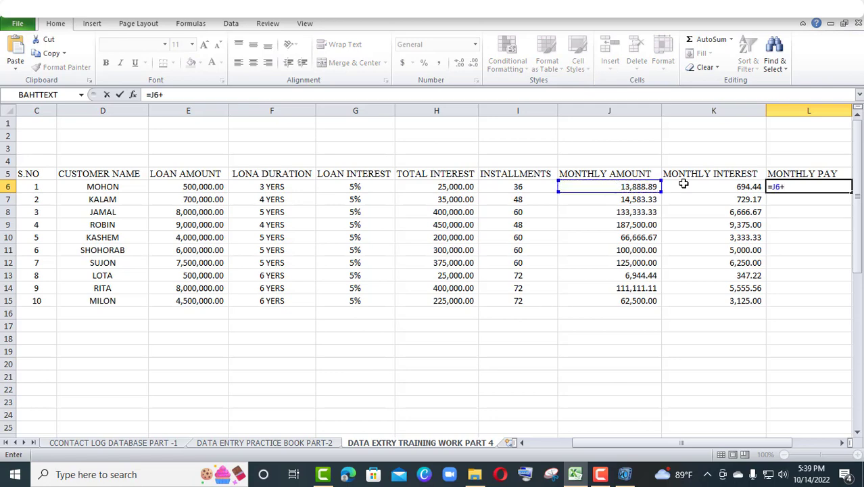
left_click(687, 185)
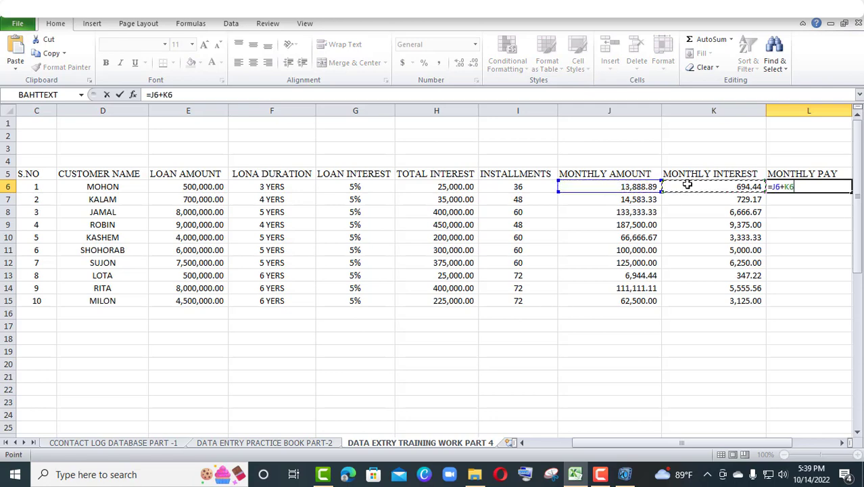
key("Return")
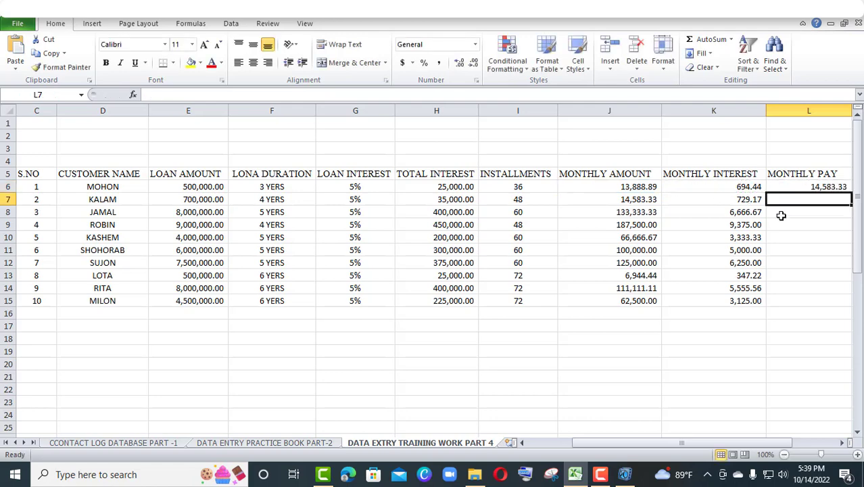
Calculate the second customer's monthly pay in L7 with the formula =J7+K7 and fill the MONTHLY PAY formulas down through L15
type("=")
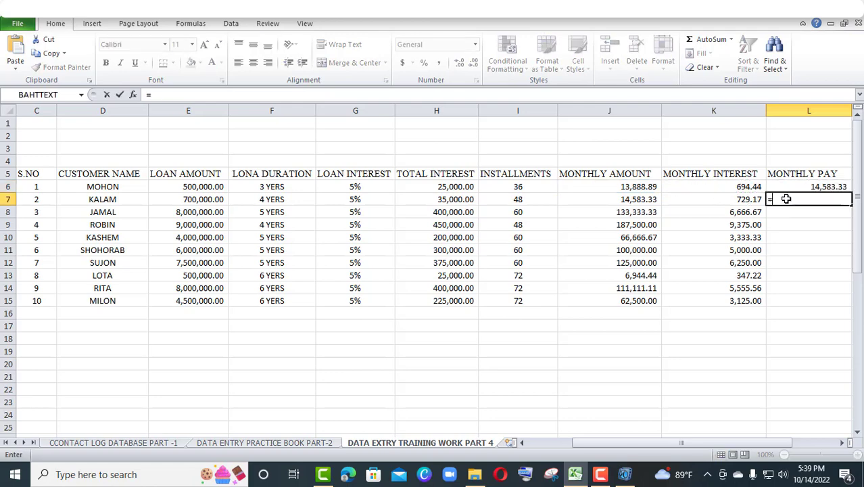
left_click(629, 199)
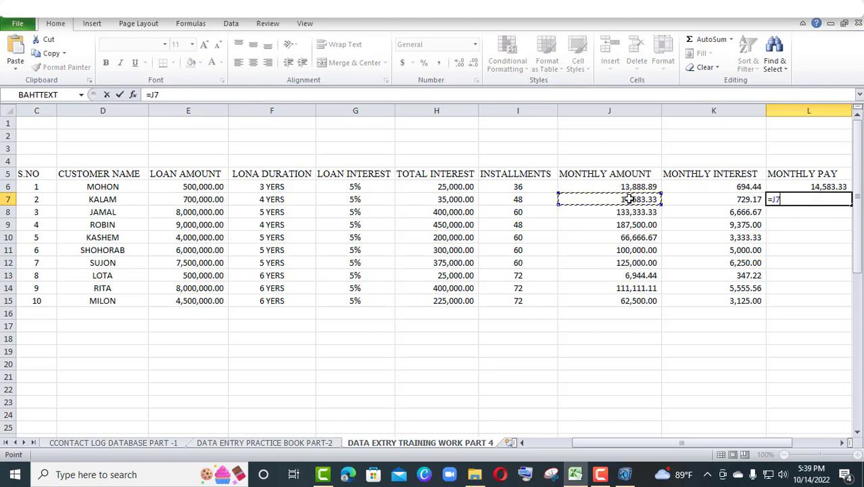
type("+")
left_click(727, 199)
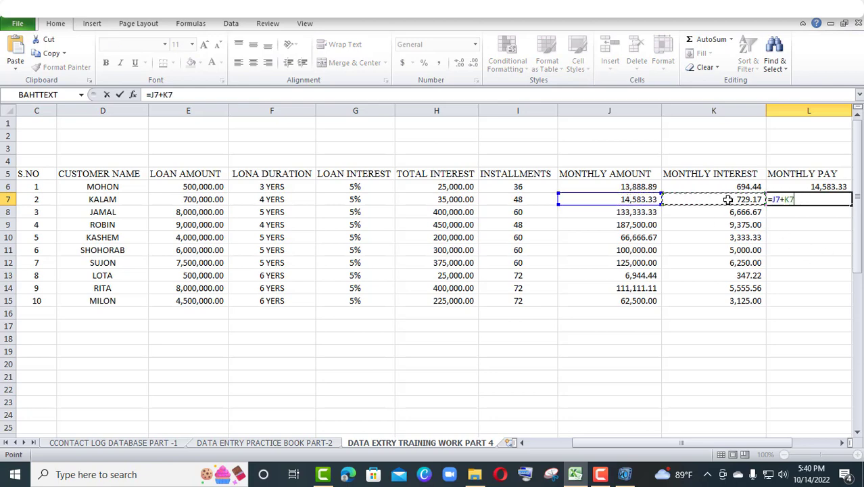
key("Return")
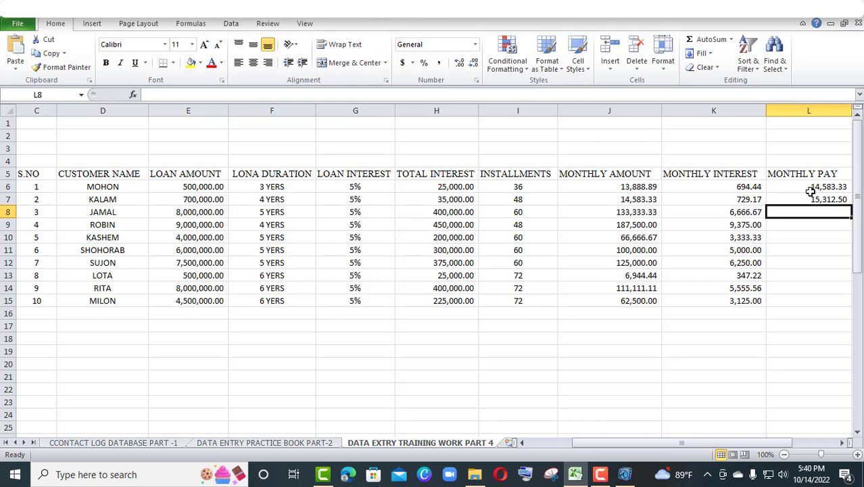
left_click_drag(804, 186, 835, 304)
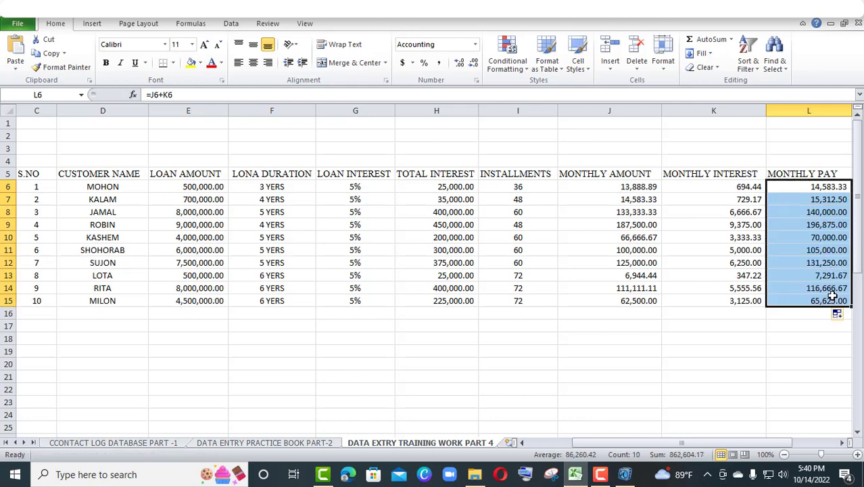
Calculate the first customer's total pay in M6 as monthly pay times installments with the formula =L6*I6
left_click(817, 454)
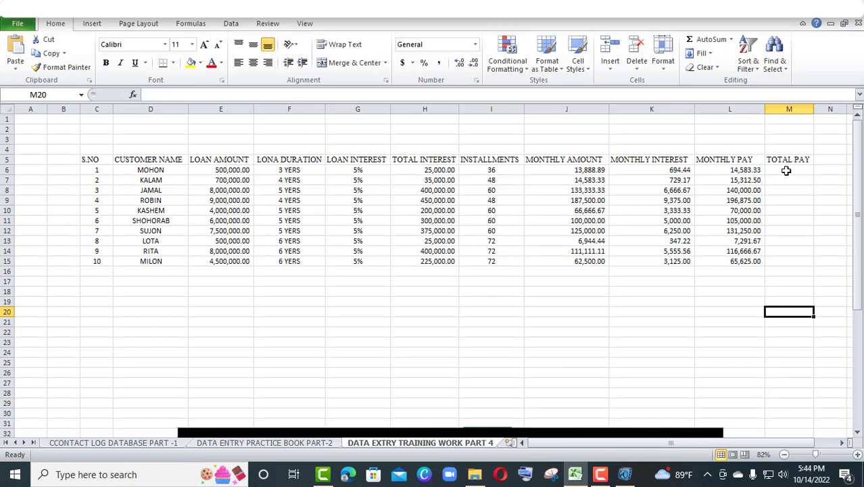
double_click(786, 170)
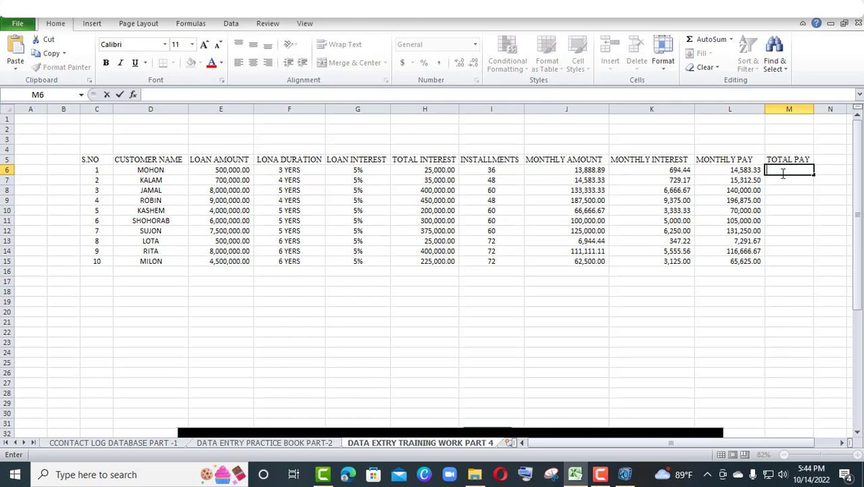
type("=")
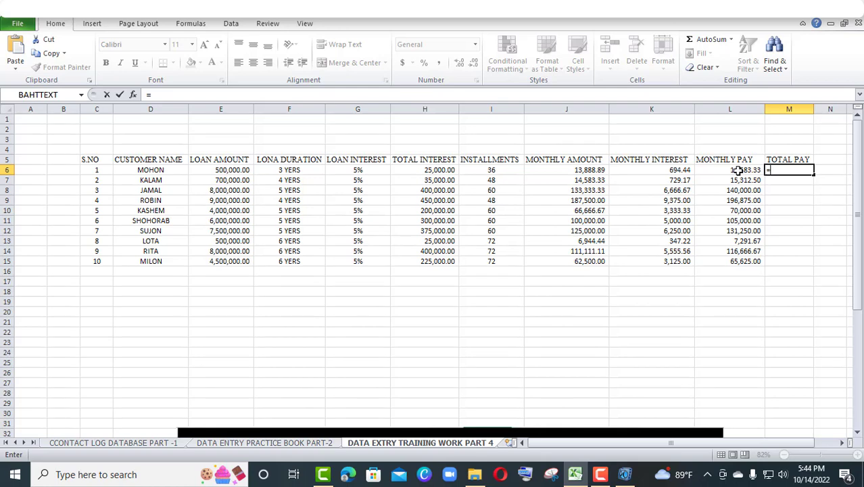
left_click(738, 171)
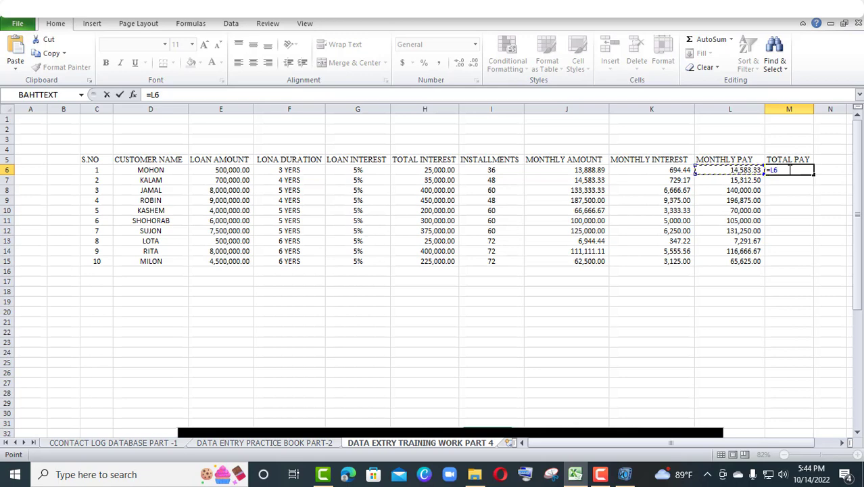
left_click(789, 170)
left_click(479, 175)
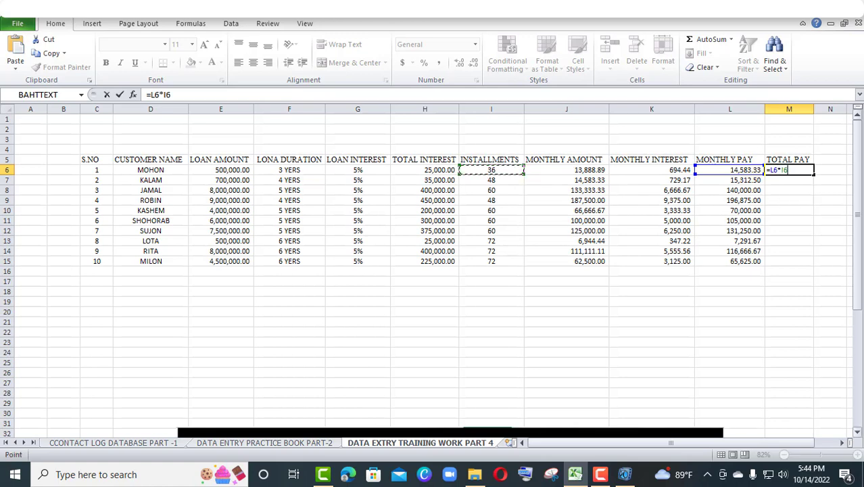
key("Return")
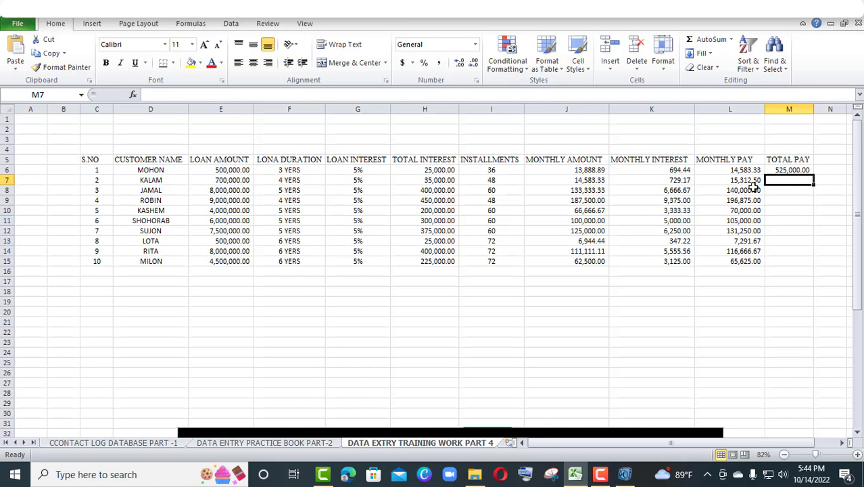
Calculate the second customer's total pay in M7 with the formula =L7*I7 and fill the TOTAL PAY formulas down through M15
type("=")
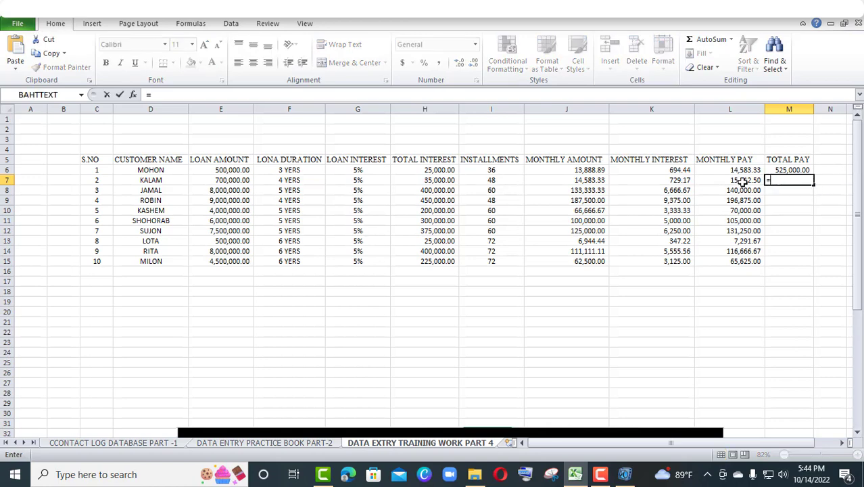
left_click(742, 181)
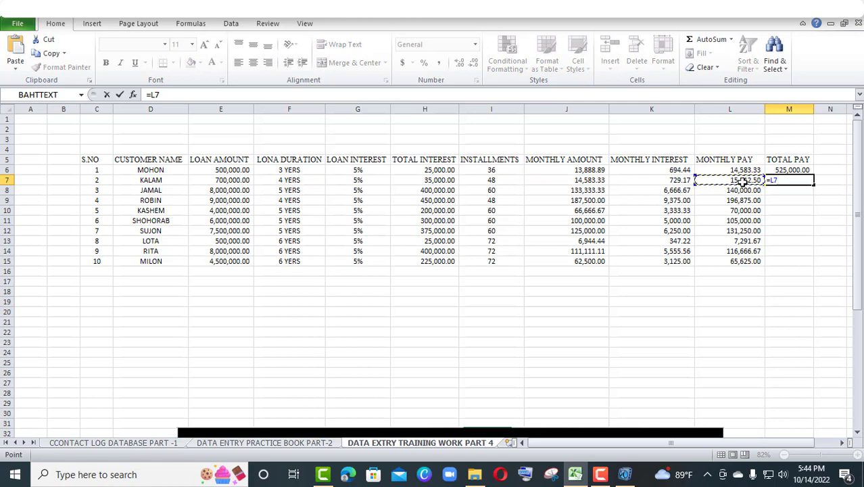
type("*")
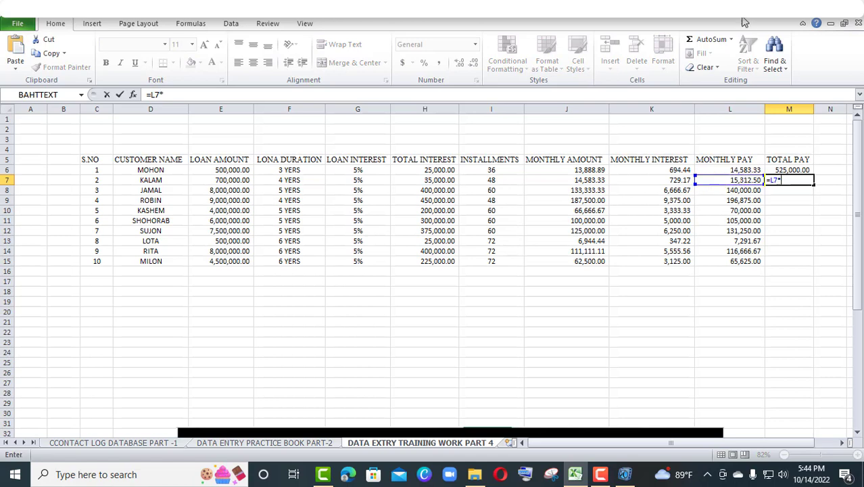
left_click(495, 181)
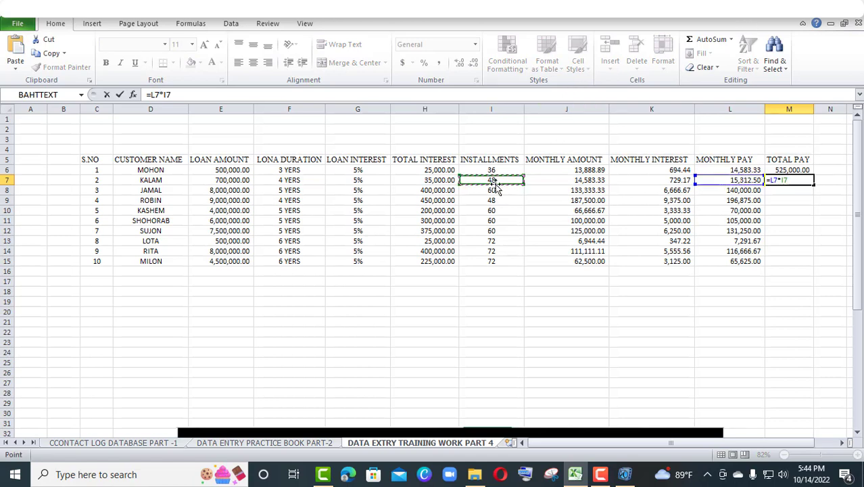
key("Return")
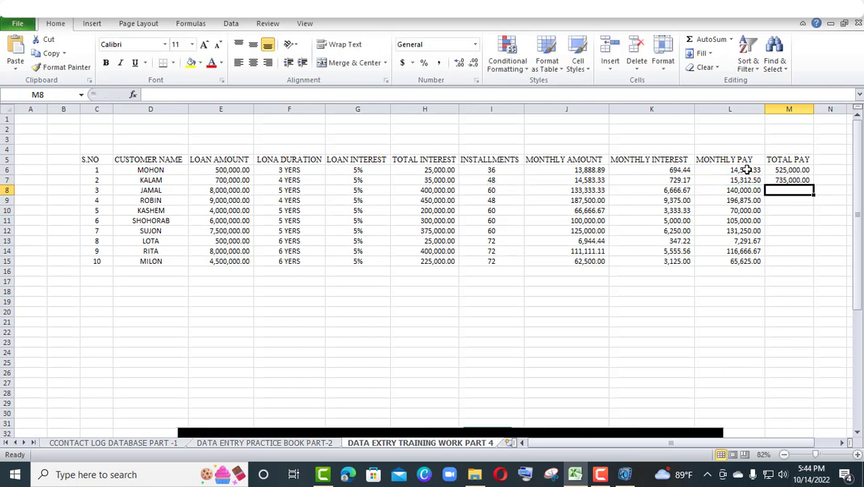
left_click_drag(774, 171, 819, 264)
left_click(779, 180)
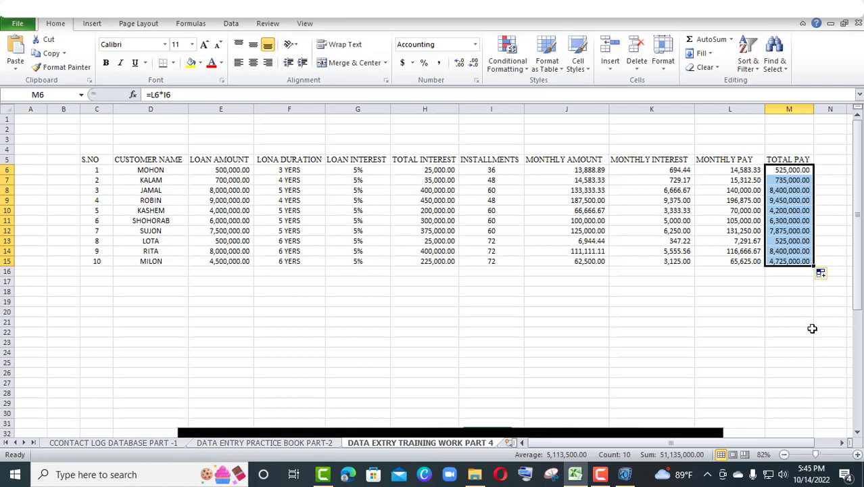
Cross-check the first customer's total pay in L19 by adding loan amount and total interest with the formula =E6+H6
left_click(724, 299)
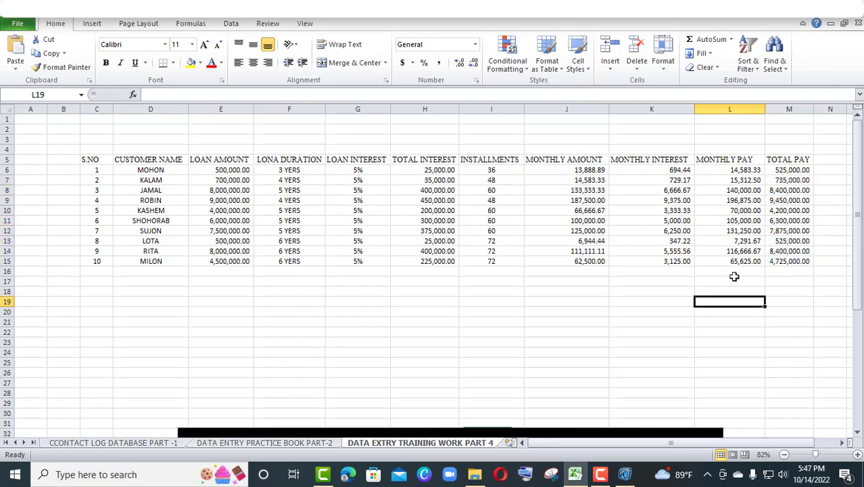
left_click(739, 335)
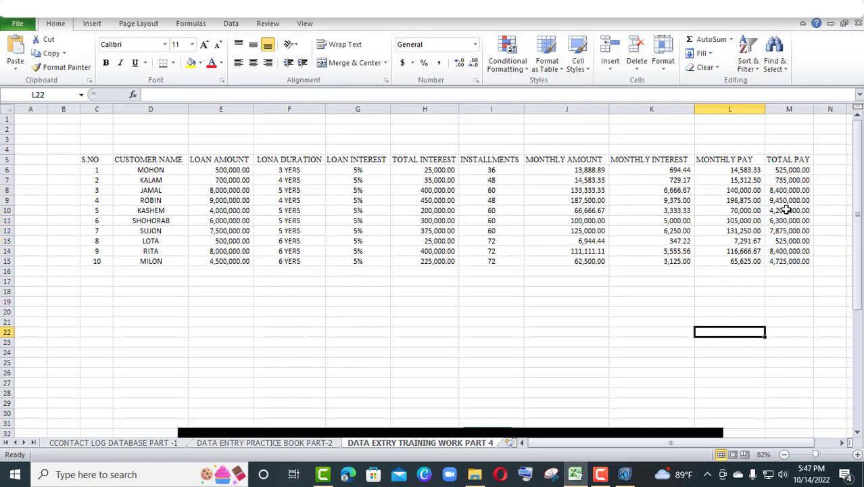
left_click(736, 300)
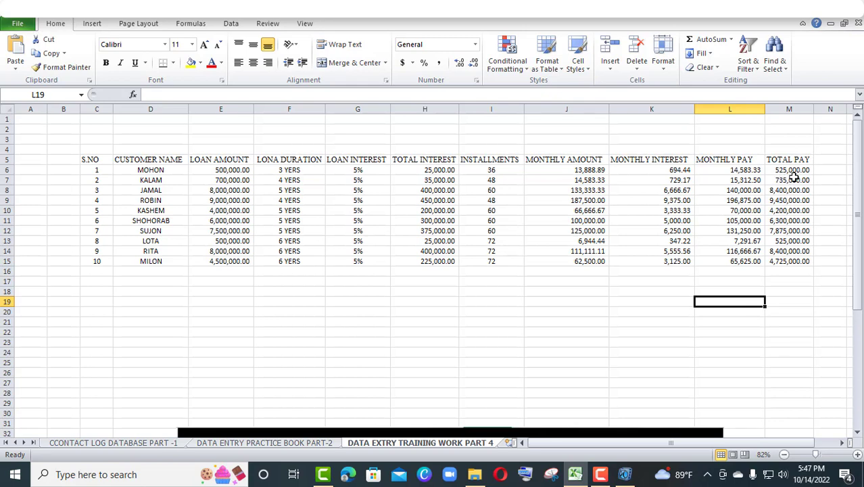
type("=")
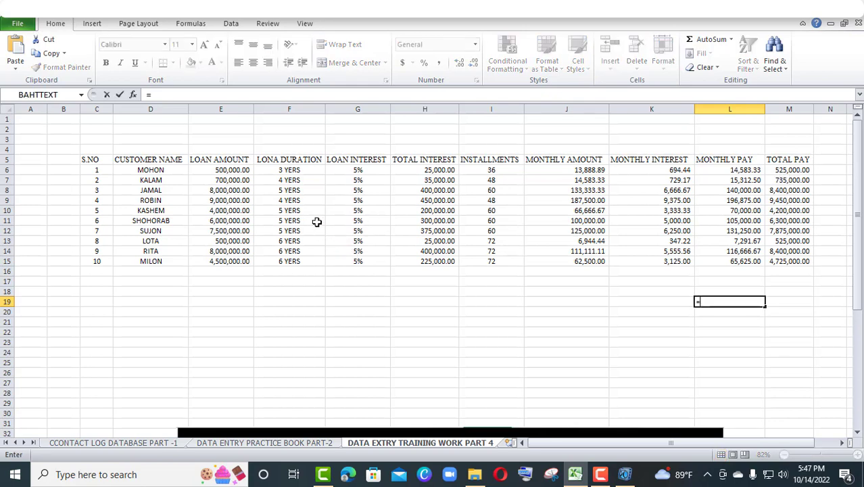
left_click(232, 170)
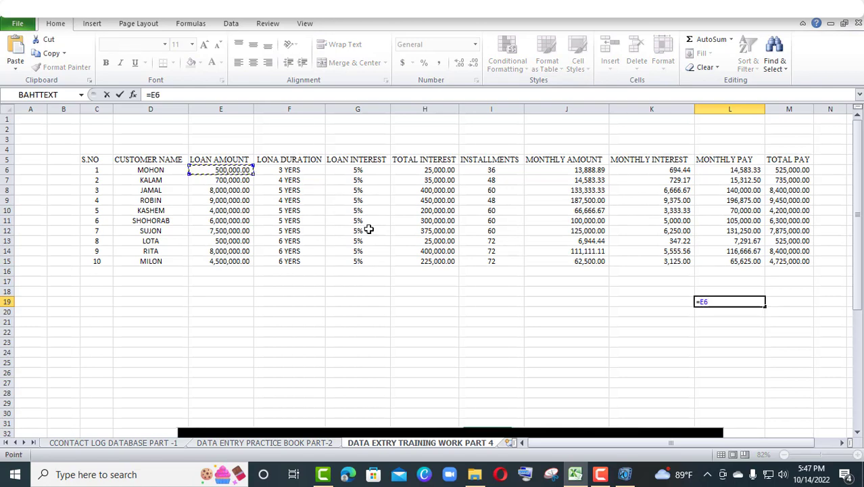
type("+")
left_click(432, 170)
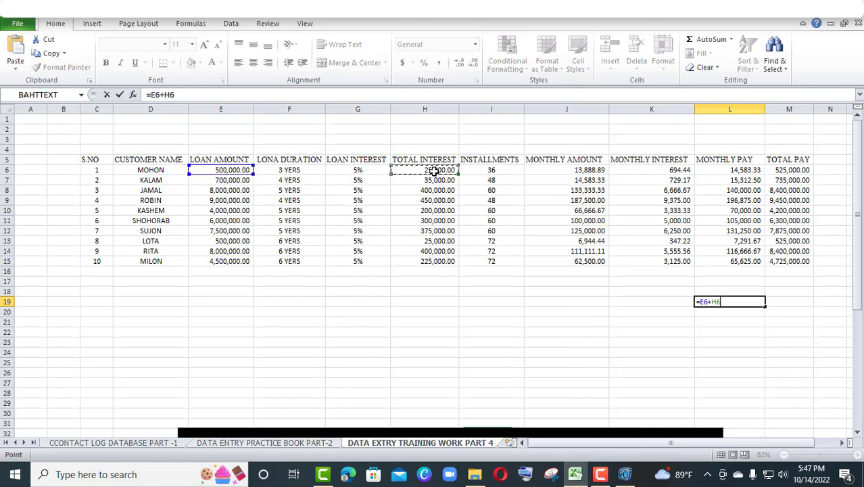
key("Return")
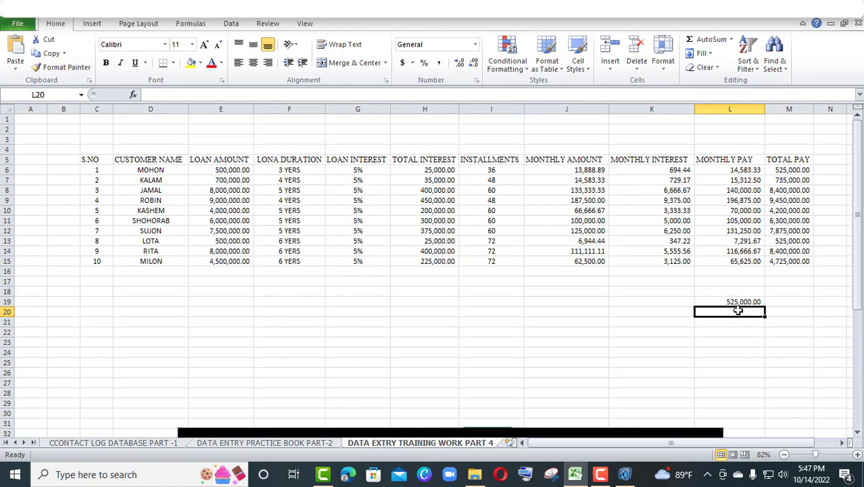
left_click(783, 173)
Delete the check calculation in L19 below the table
left_click(740, 301)
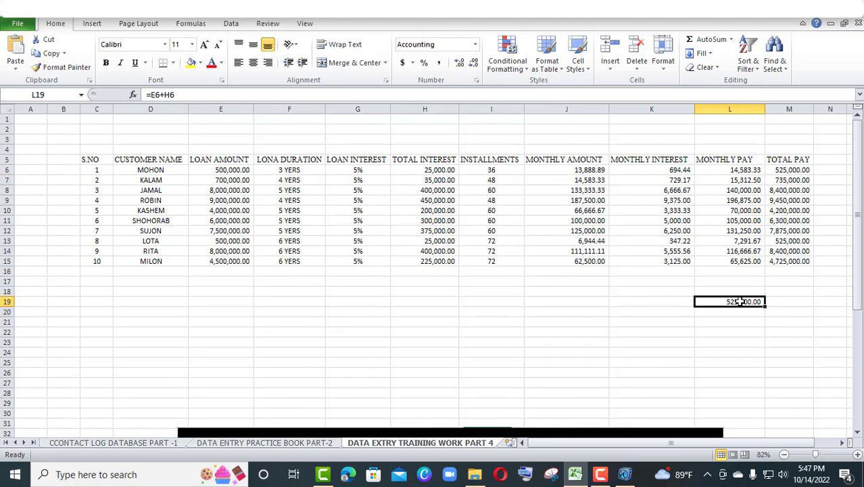
key("Delete")
left_click(740, 342)
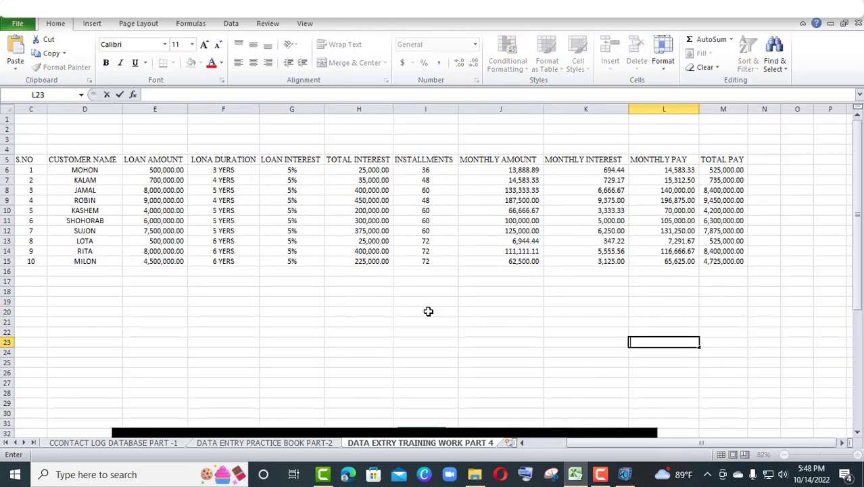
Remove the decimals from the loan amounts in E6:E15 and set them to the General number format
left_click(147, 170)
left_click_drag(146, 170, 157, 257)
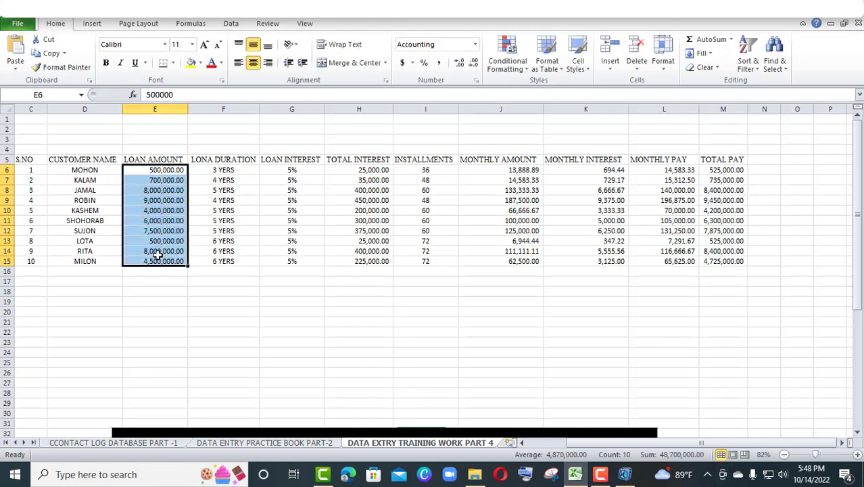
left_click(459, 65)
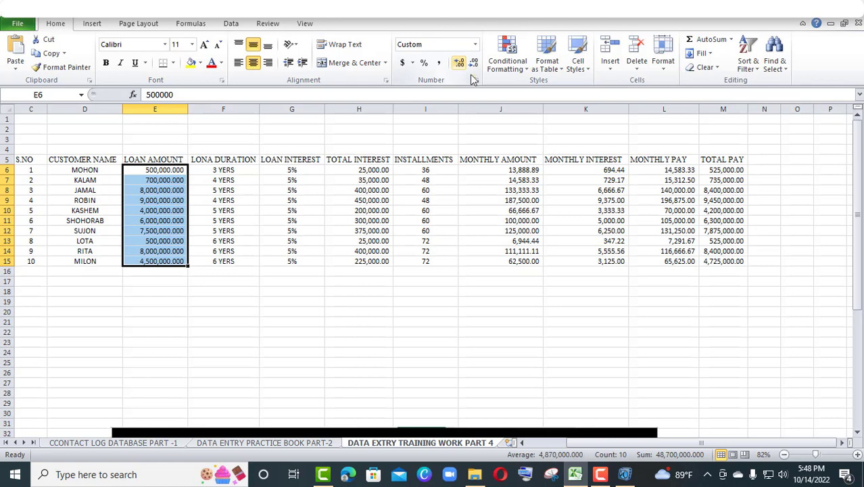
left_click(474, 66)
double_click(474, 66)
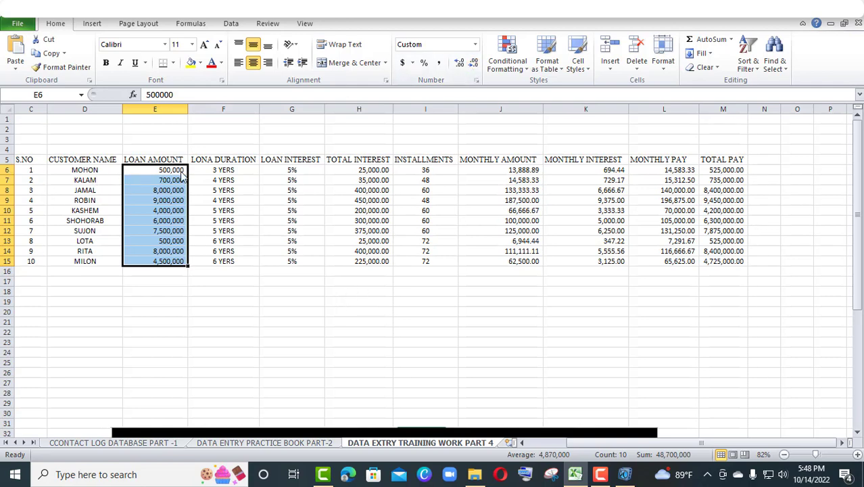
left_click(476, 44)
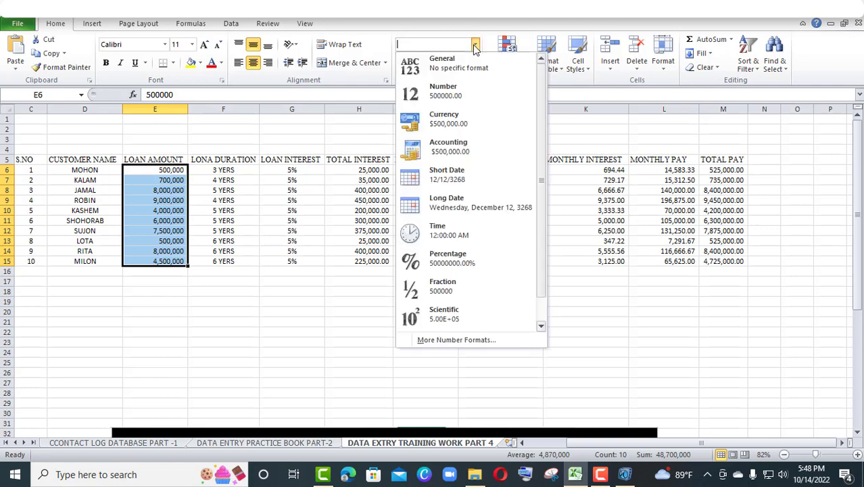
left_click(458, 80)
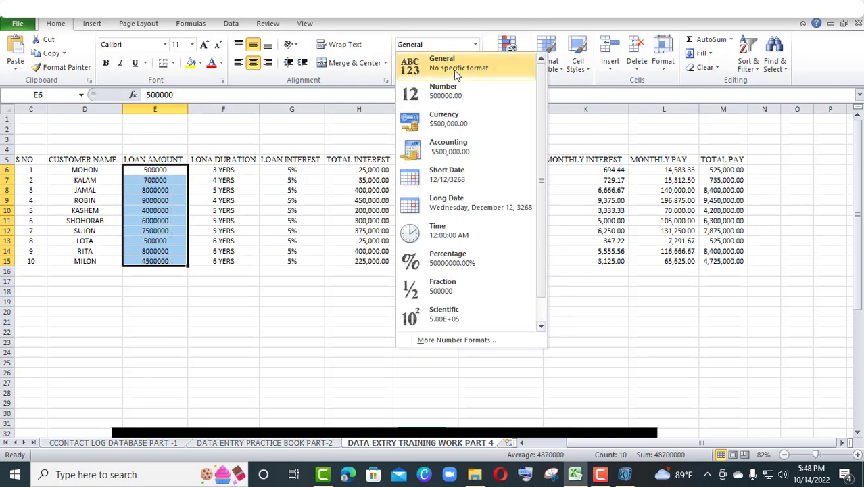
left_click(238, 290)
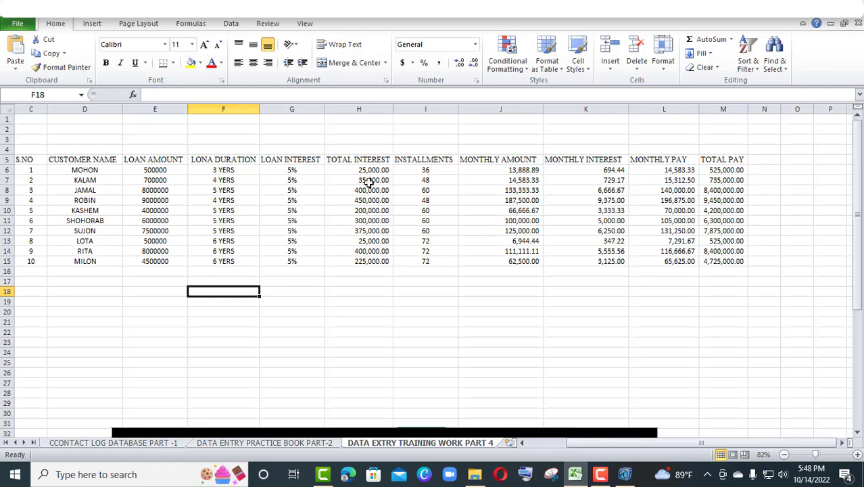
Set the total interest values in H6:H15 to the General number format
left_click_drag(360, 169, 391, 263)
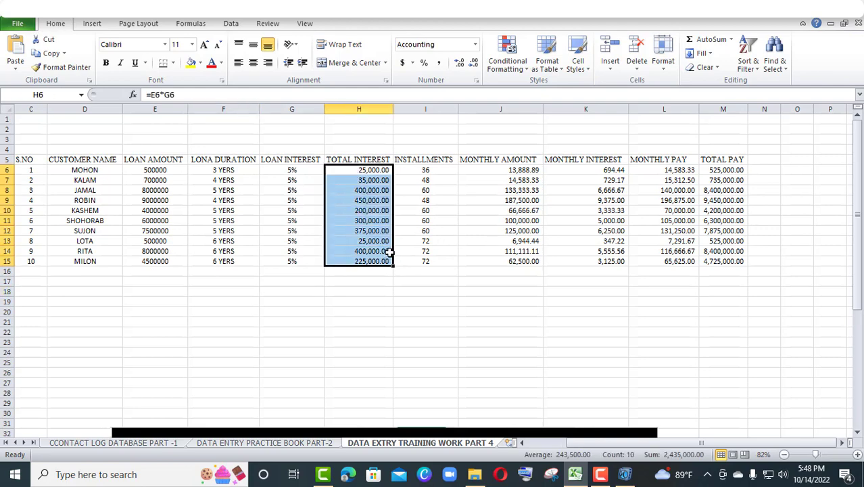
left_click(462, 43)
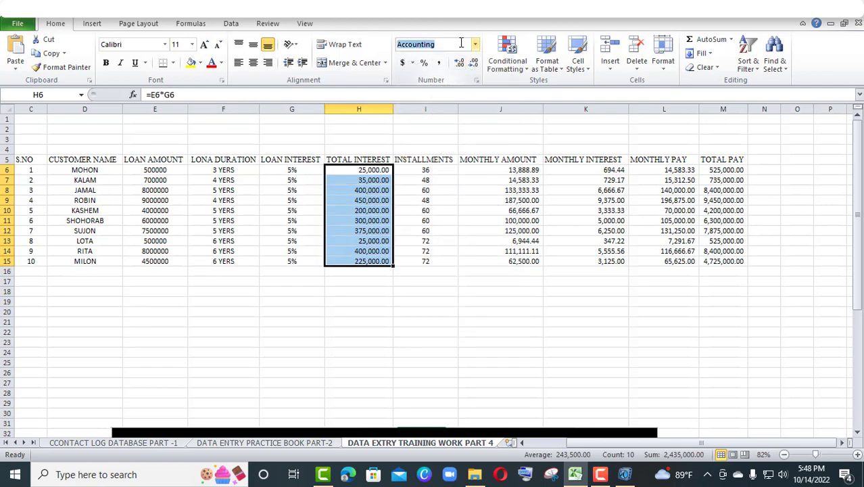
left_click(474, 44)
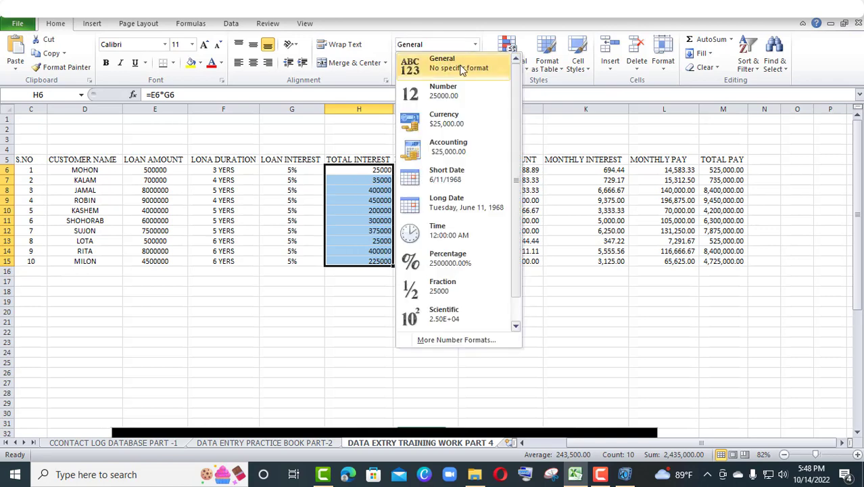
left_click(447, 67)
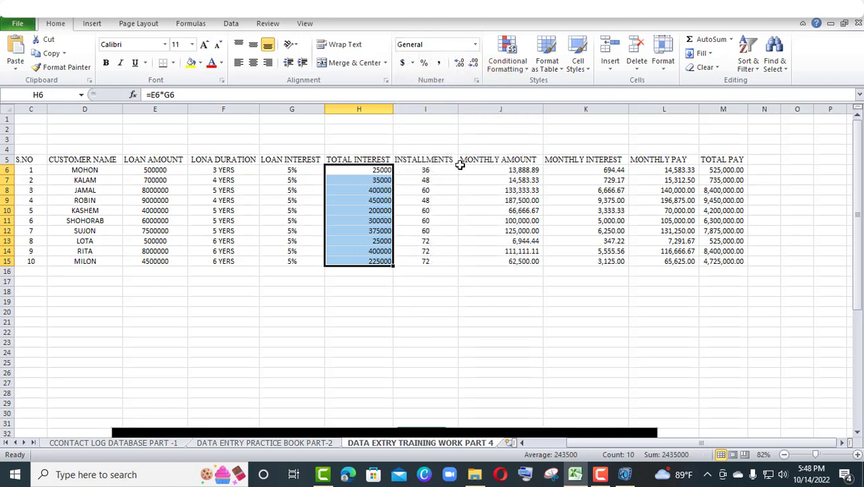
Adjust the decimal places of the total interest values in H6:H15 and apply the comma style to them
left_click(459, 62)
left_click(459, 62)
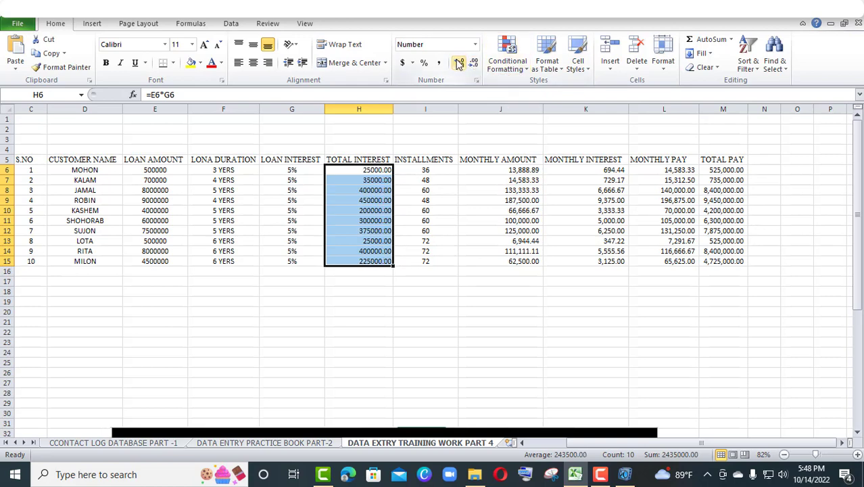
left_click(470, 44)
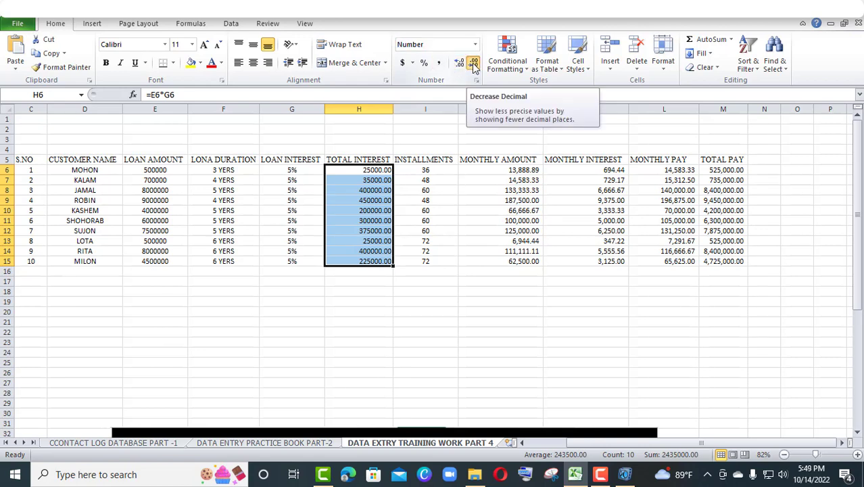
left_click(474, 64)
left_click(475, 64)
left_click(438, 64)
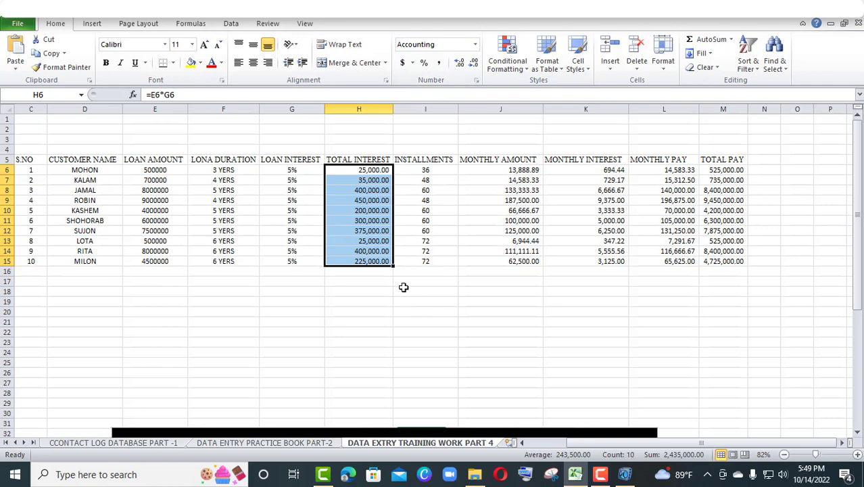
Return the total interest values in H6:H15 to the General number format and deselect the range
left_click(475, 44)
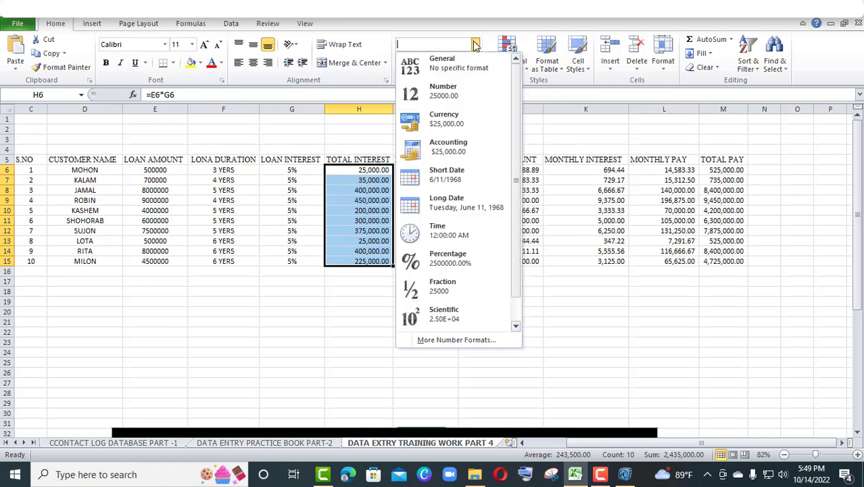
left_click(463, 71)
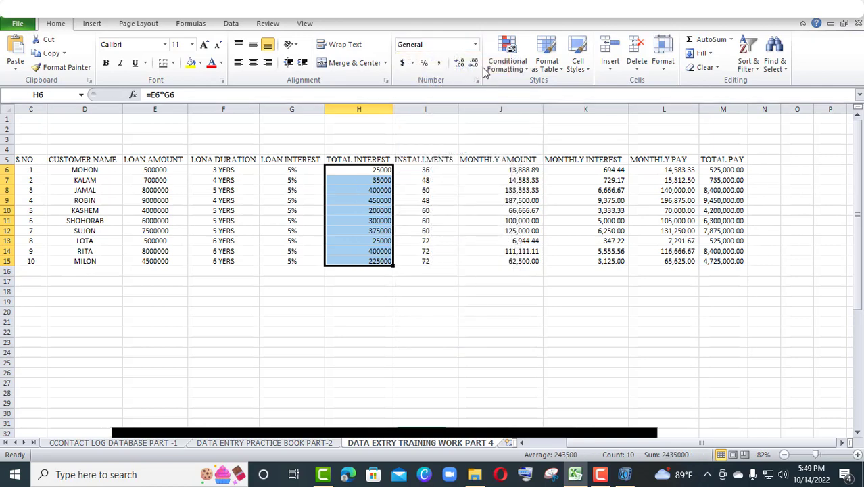
left_click(475, 44)
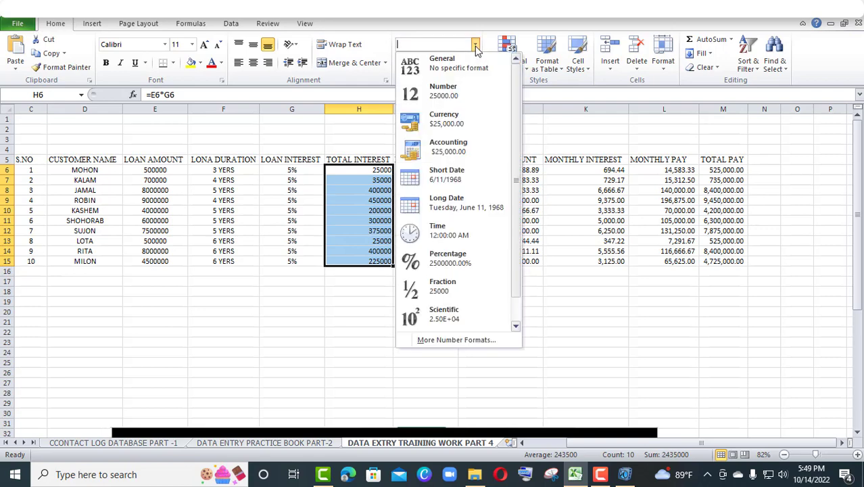
left_click(566, 353)
left_click(586, 341)
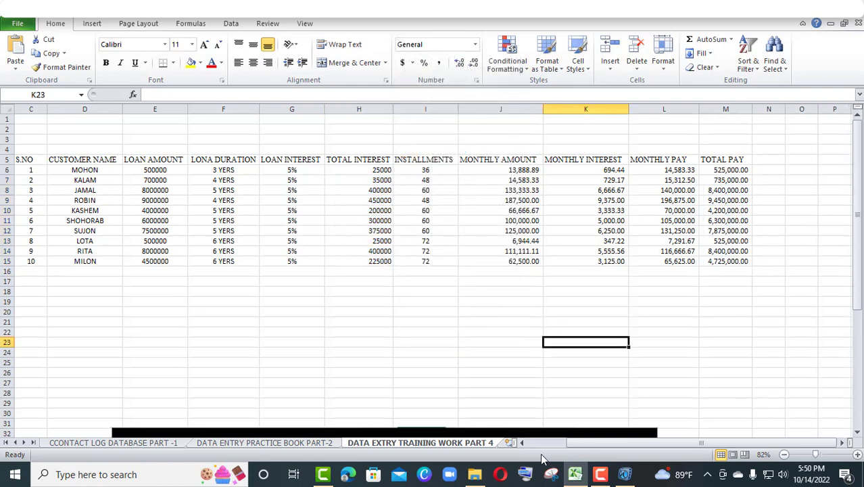
Turn off horizontal centering for the whole table C5:M15 and middle-align its cells vertically
left_click_drag(22, 161, 733, 265)
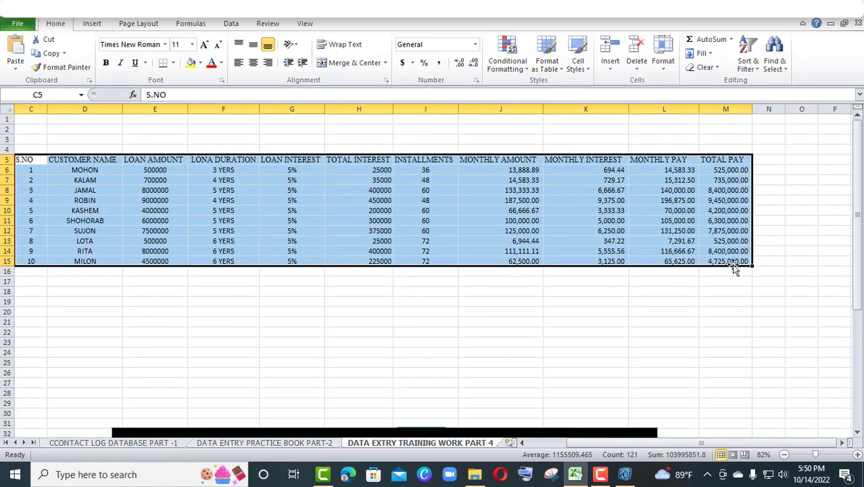
left_click(252, 62)
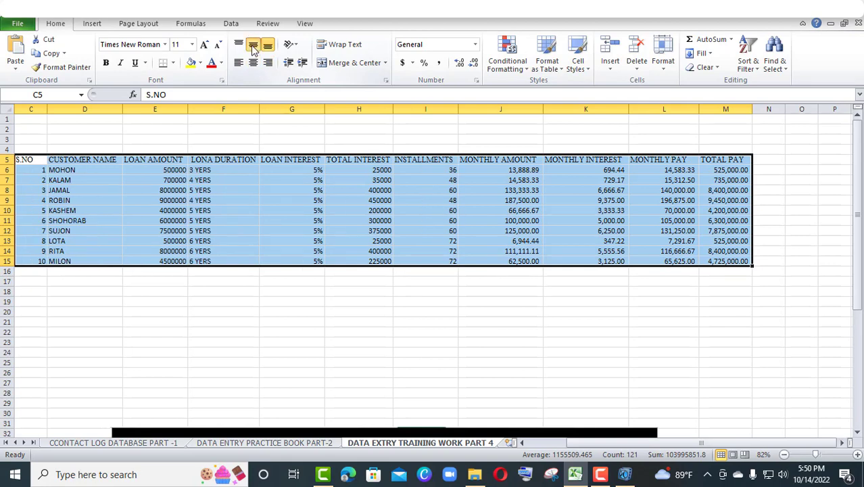
left_click(254, 47)
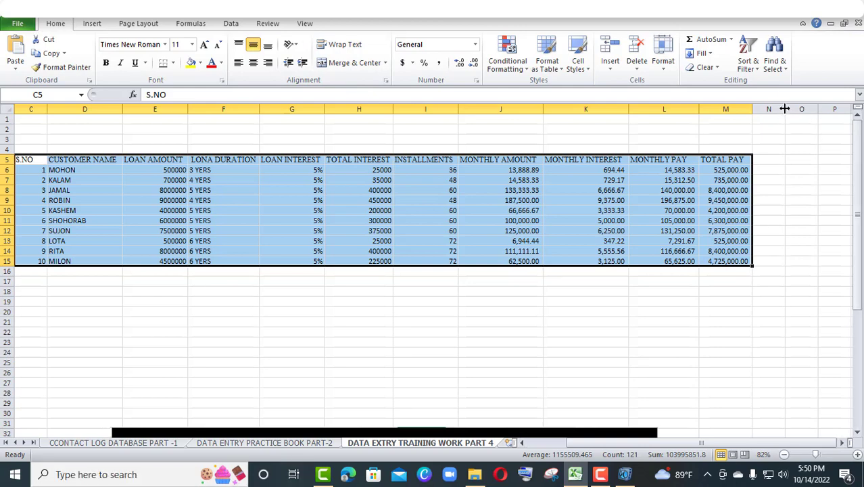
Narrow the empty column N and autofit the row heights of the range C5:N15
left_click_drag(785, 109, 764, 109)
left_click(761, 120)
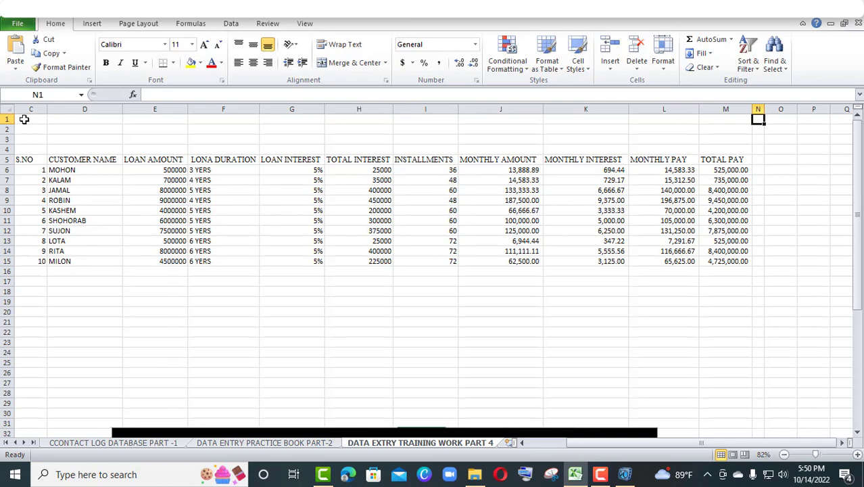
left_click_drag(758, 261, 37, 164)
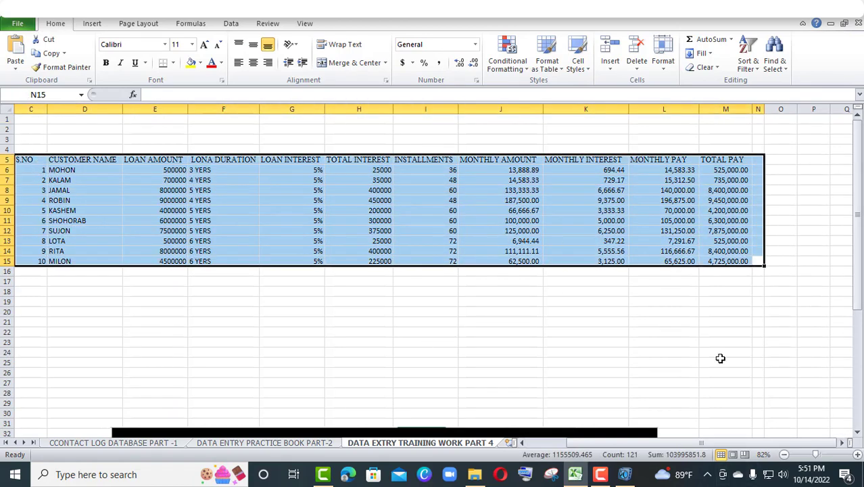
left_click(663, 57)
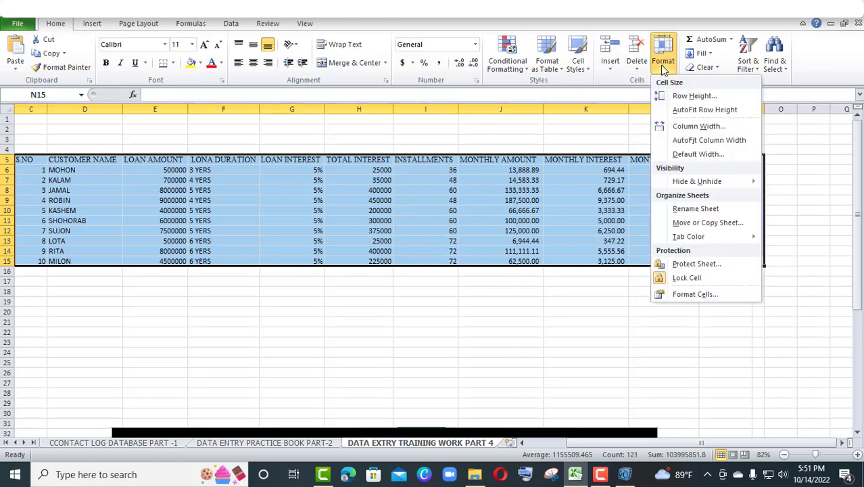
left_click(705, 110)
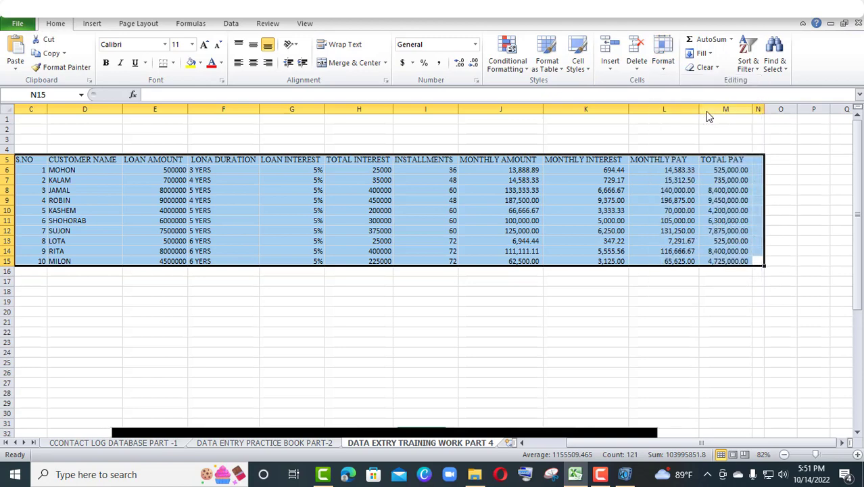
Autofit the column widths of C5:N15 and center its cells both horizontally and vertically
left_click(662, 68)
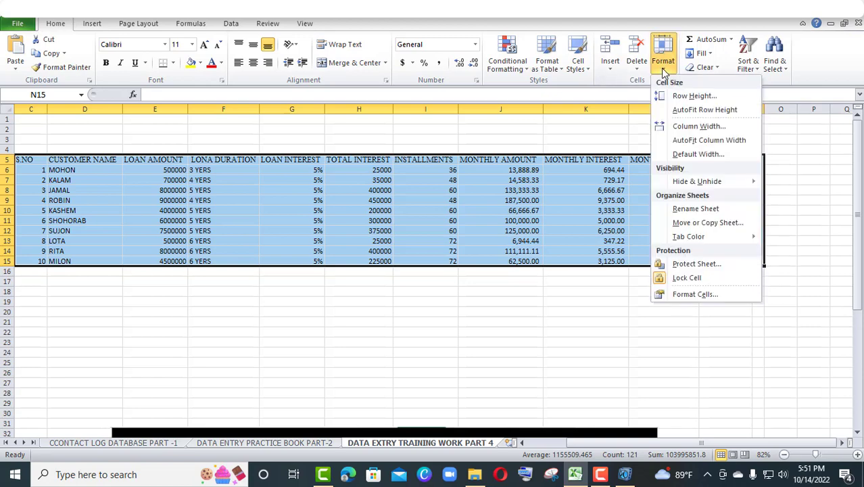
left_click(704, 141)
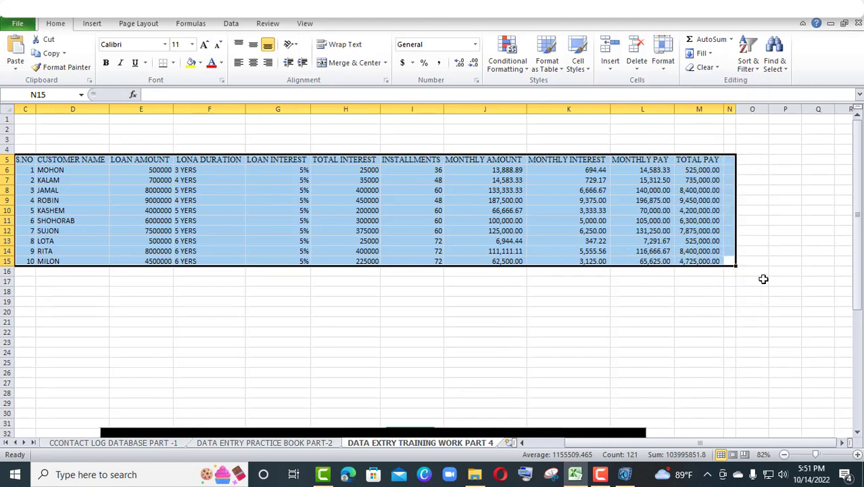
left_click(253, 62)
left_click(255, 46)
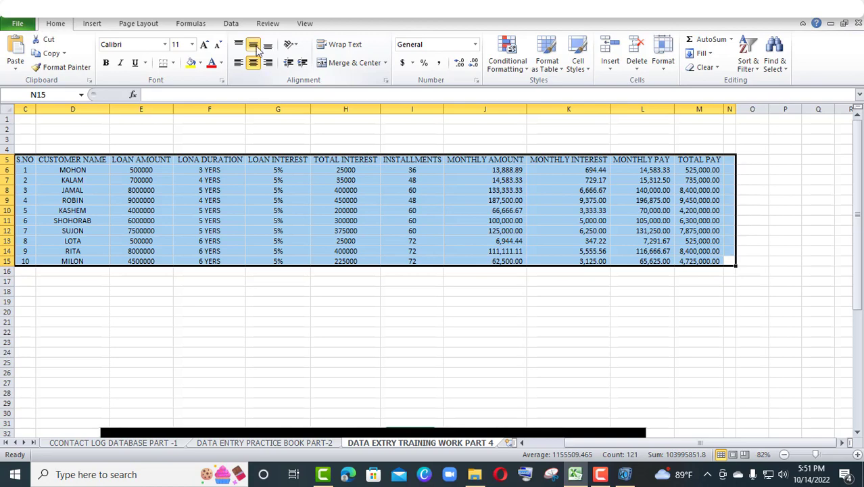
Zoom the worksheet to fit the selected loan table, then deselect the range
left_click(268, 24)
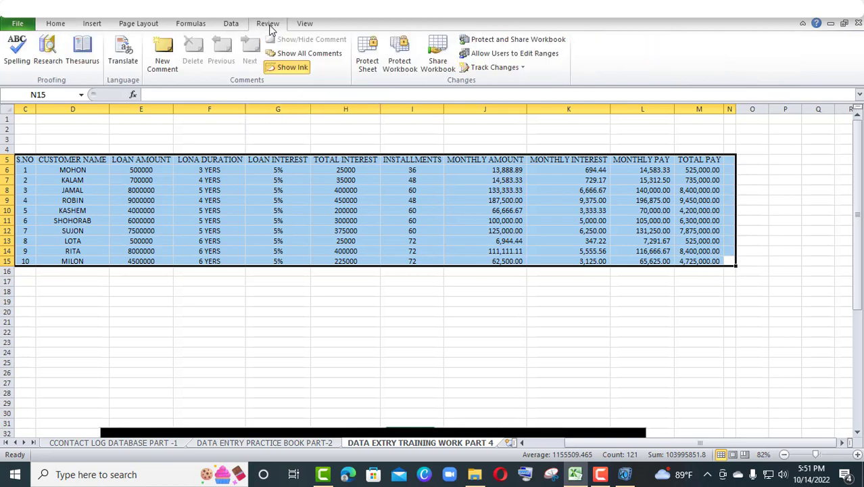
left_click(305, 23)
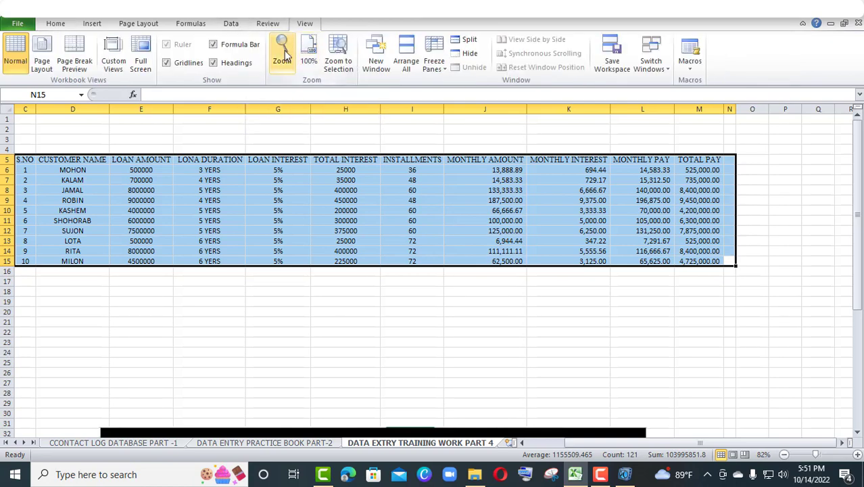
left_click(284, 54)
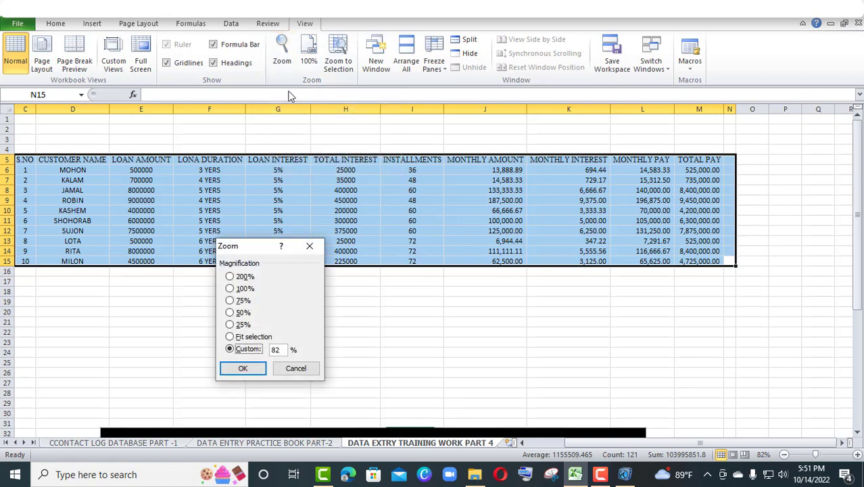
left_click(229, 336)
left_click(242, 365)
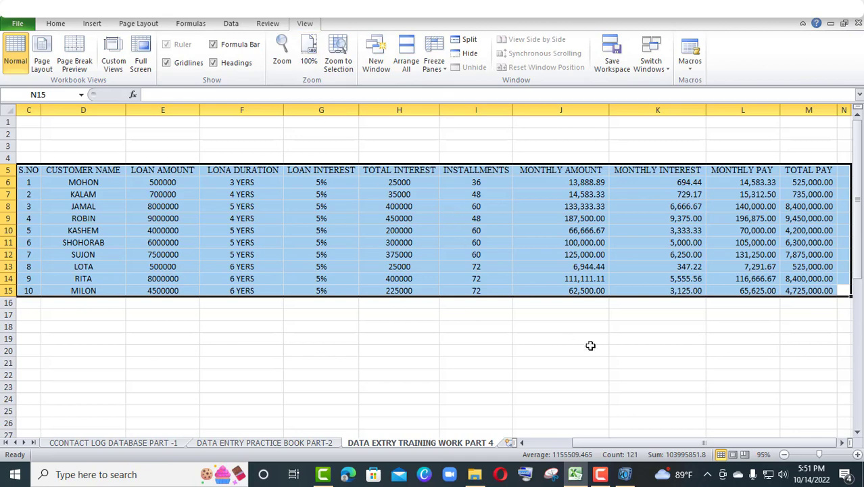
left_click(596, 338)
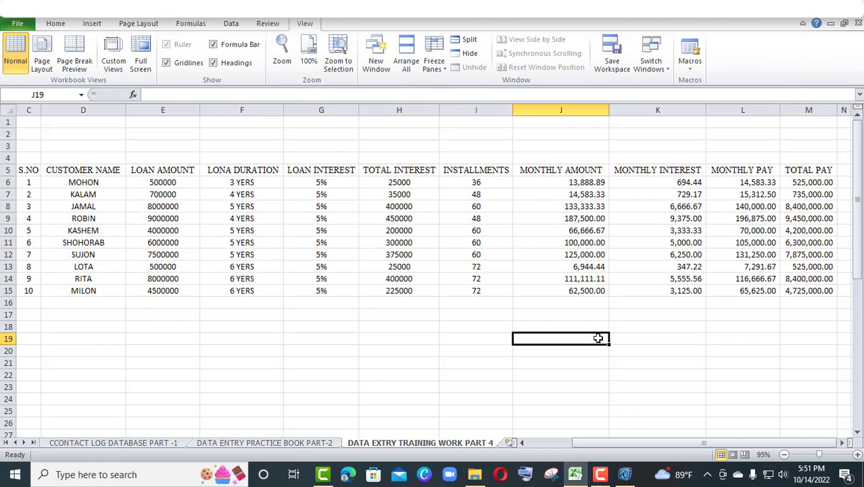
Make the header row C5:M5 bold and give it a yellow fill
left_click_drag(23, 173, 829, 171)
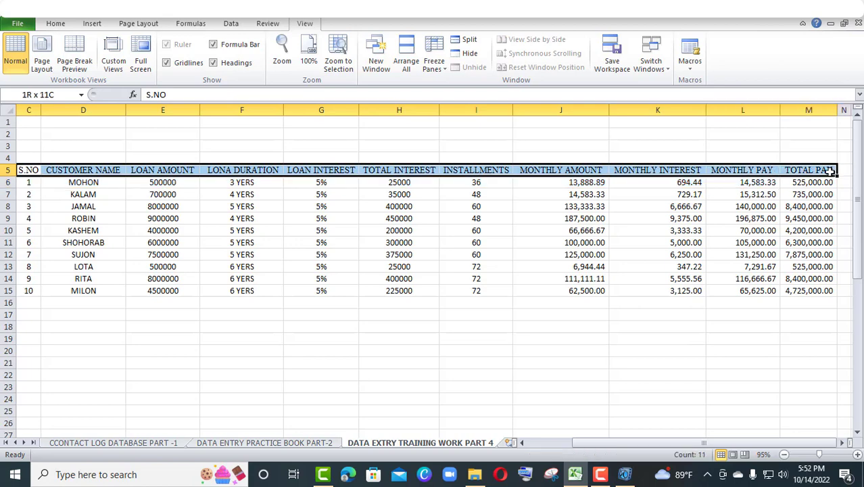
left_click(829, 173)
left_click(64, 25)
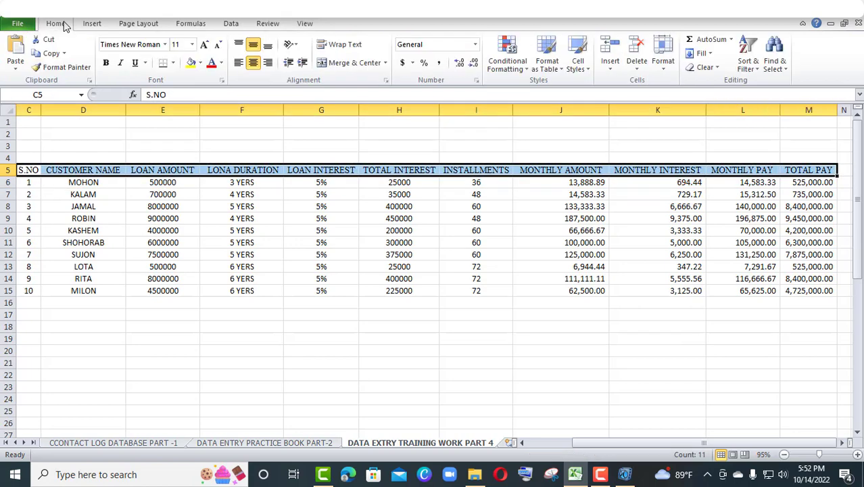
left_click(108, 64)
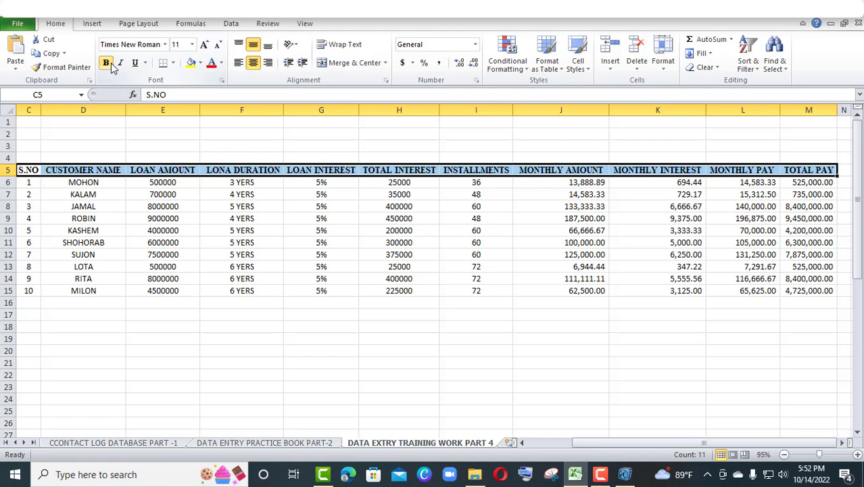
left_click(200, 63)
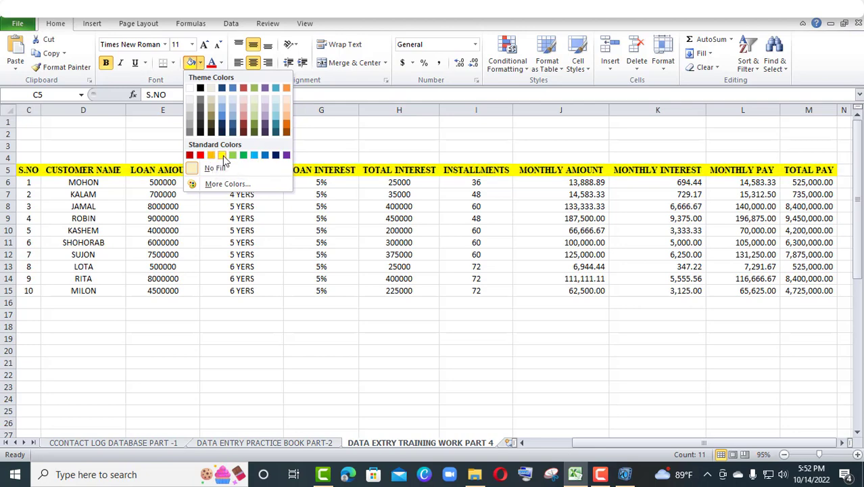
left_click(223, 155)
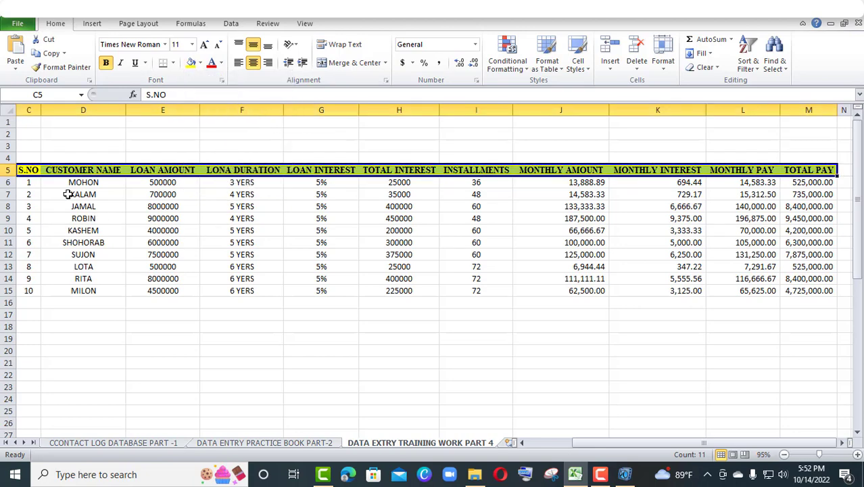
Apply all borders to the whole loan table C5:M15
left_click_drag(22, 170, 810, 287)
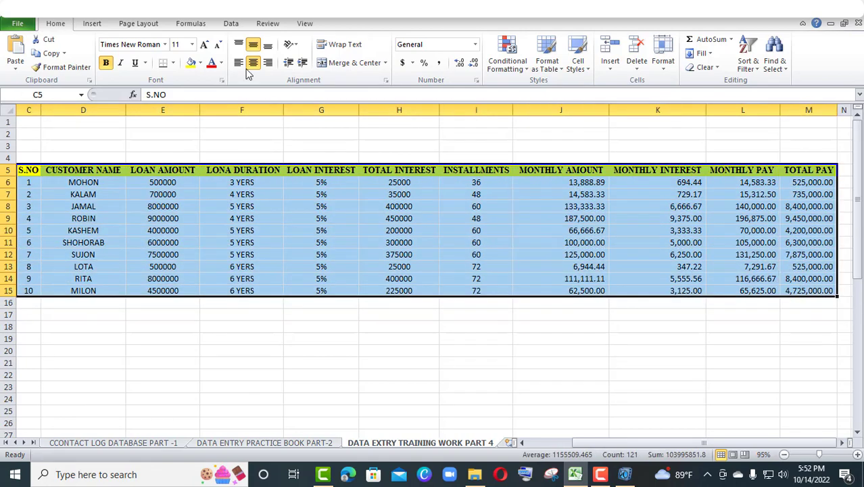
left_click(173, 63)
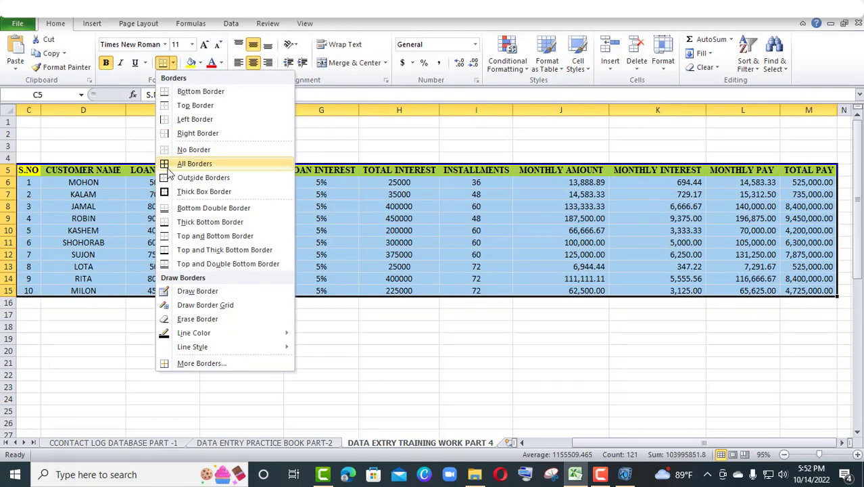
left_click(171, 164)
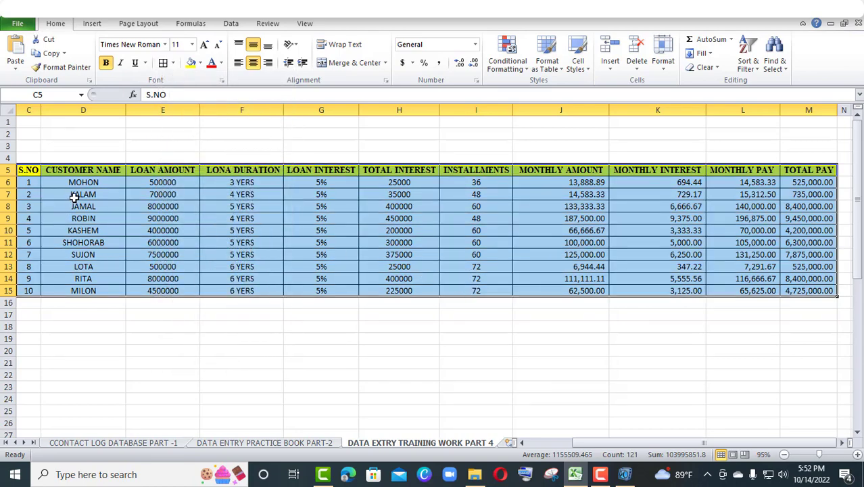
Fill the customer name cells D6:D15 with the standard orange color
left_click_drag(83, 182, 81, 289)
left_click(81, 289)
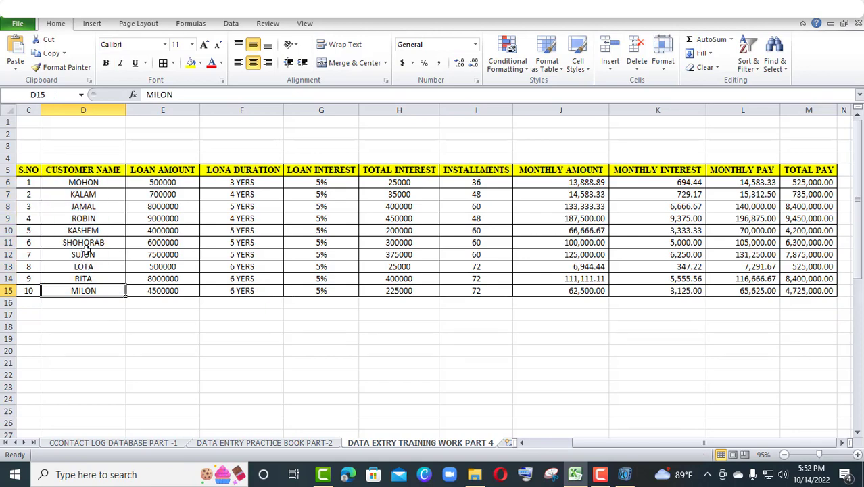
left_click_drag(94, 180, 103, 291)
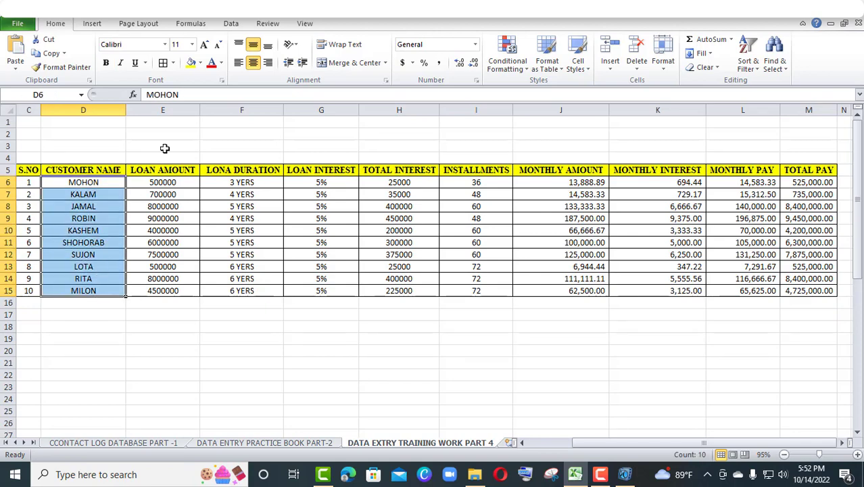
left_click(200, 63)
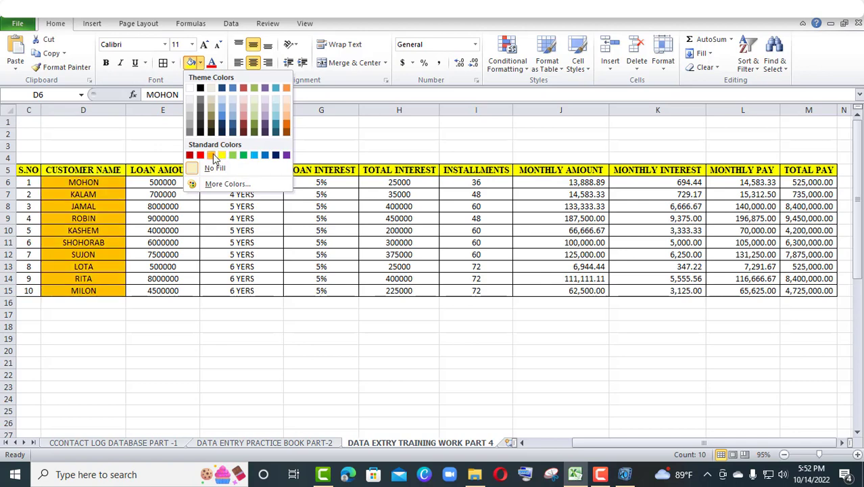
left_click(211, 156)
Fill the loan duration cells F6:F15 with a medium blue theme color
left_click_drag(250, 187, 247, 287)
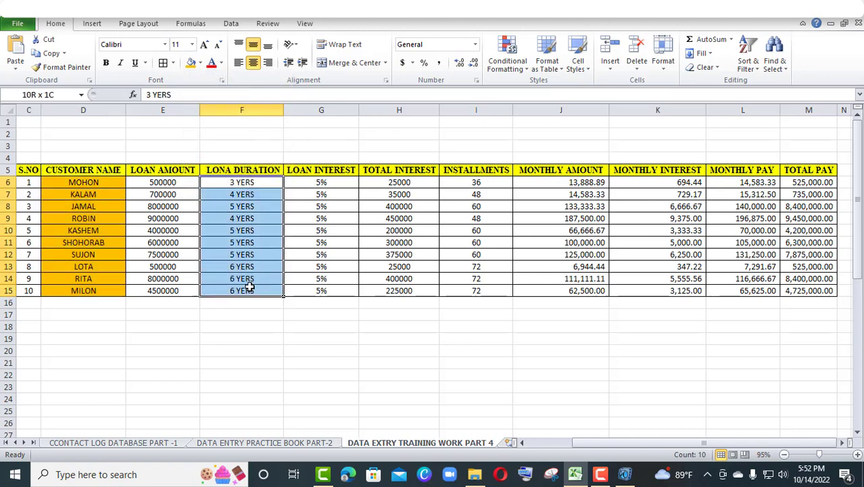
left_click(247, 289)
left_click_drag(249, 182, 259, 286)
left_click(201, 62)
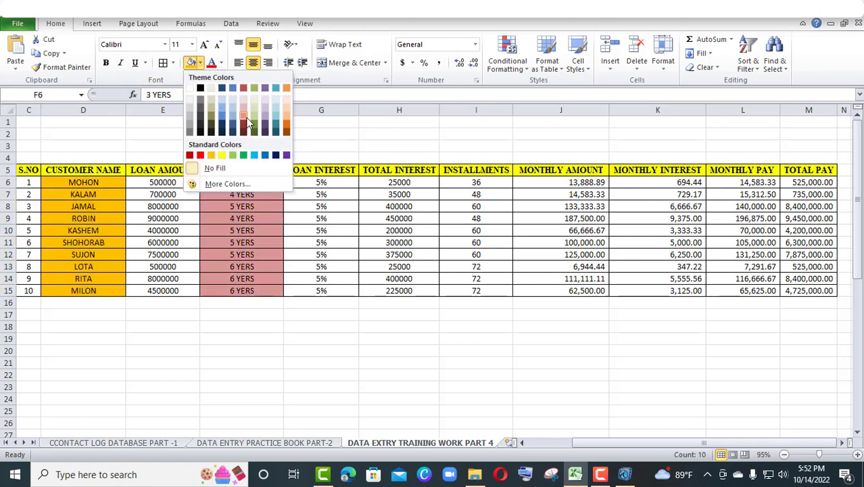
left_click(232, 113)
Fill the total interest cells H6:H15 with a light purple theme color
left_click_drag(398, 182, 399, 289)
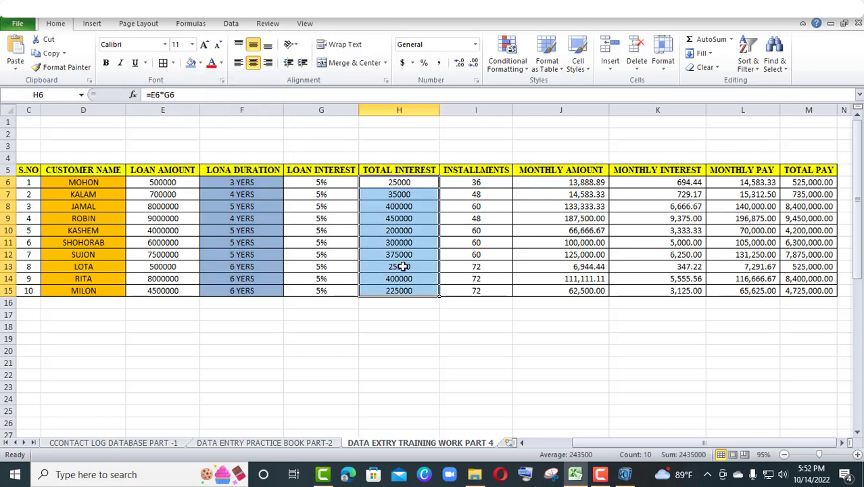
left_click(201, 63)
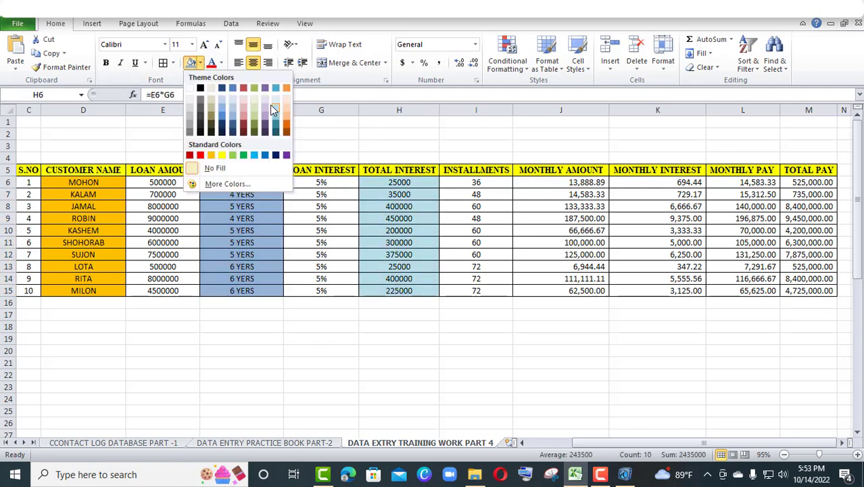
left_click(270, 105)
Fill the monthly amount cells J6:J15 with a light blue theme color
left_click_drag(560, 182, 565, 290)
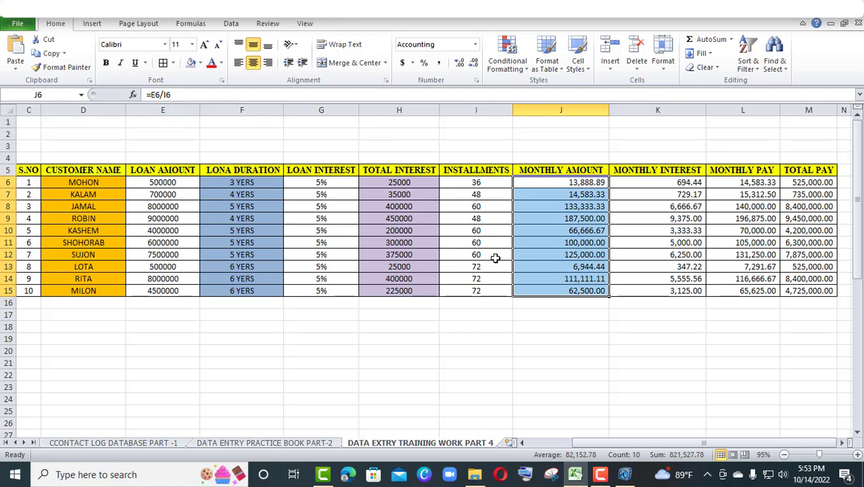
left_click(200, 63)
left_click(232, 113)
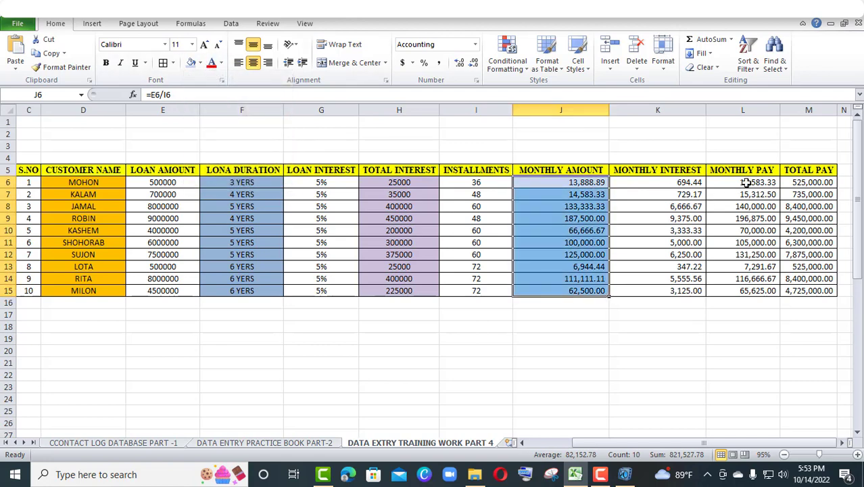
Fill the monthly pay cells L6:L15 with Red, Accent 2, Lighter 40% and deselect the range
left_click_drag(746, 183, 756, 290)
left_click(744, 289)
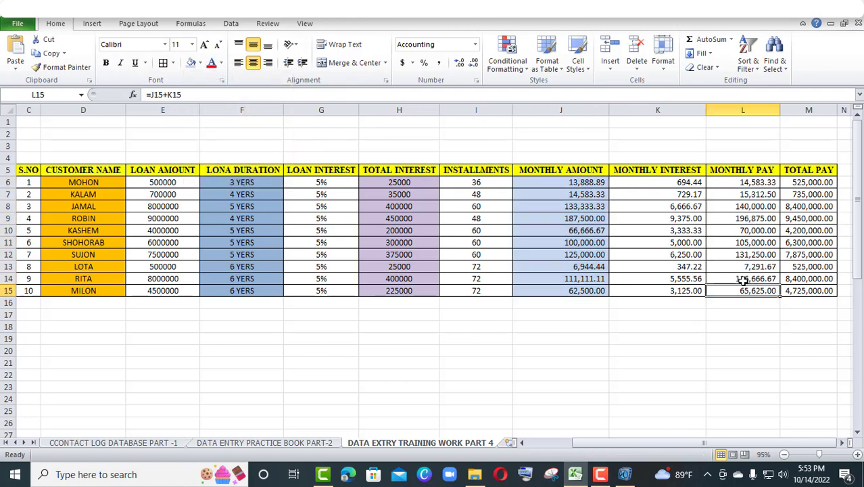
left_click_drag(752, 183, 758, 289)
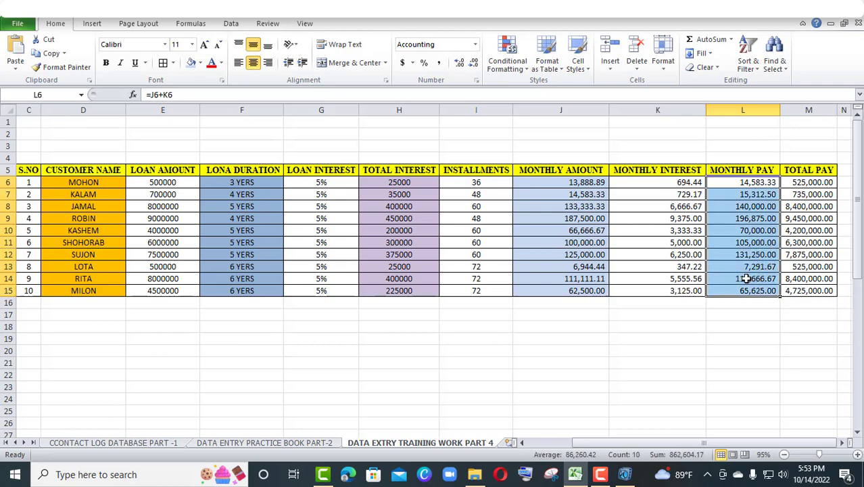
left_click(200, 63)
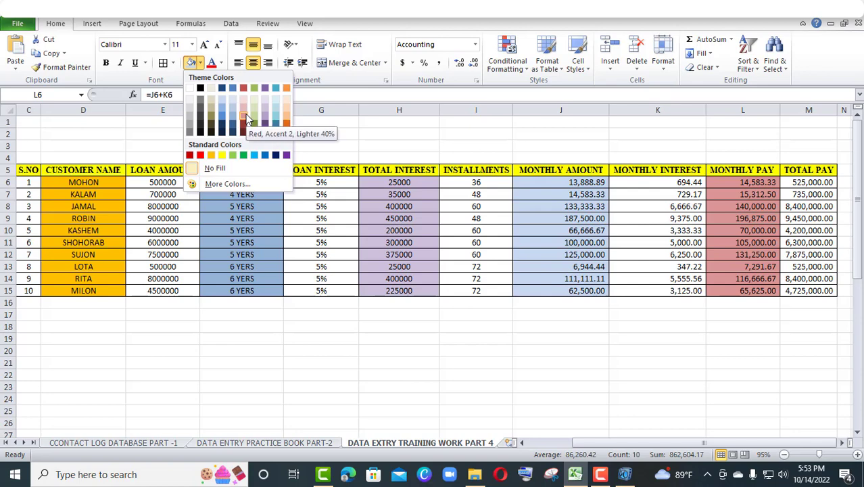
left_click(245, 114)
left_click(649, 350)
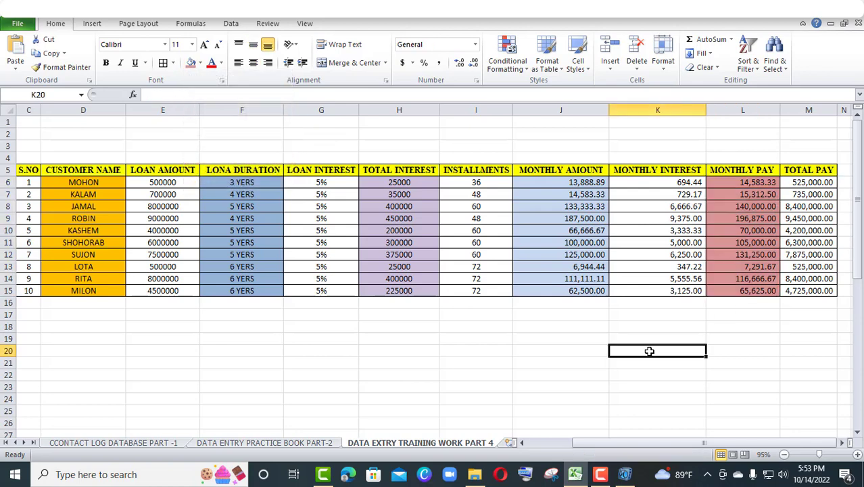
left_click(502, 366)
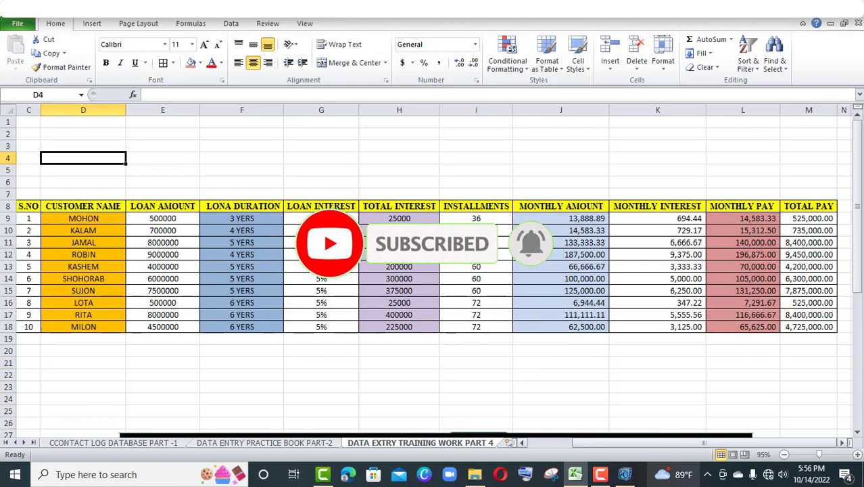
Draw a rectangle about 14.2" wide and 1.17" high above the table, spanning columns C to M and rows 2 to 7
left_click(92, 23)
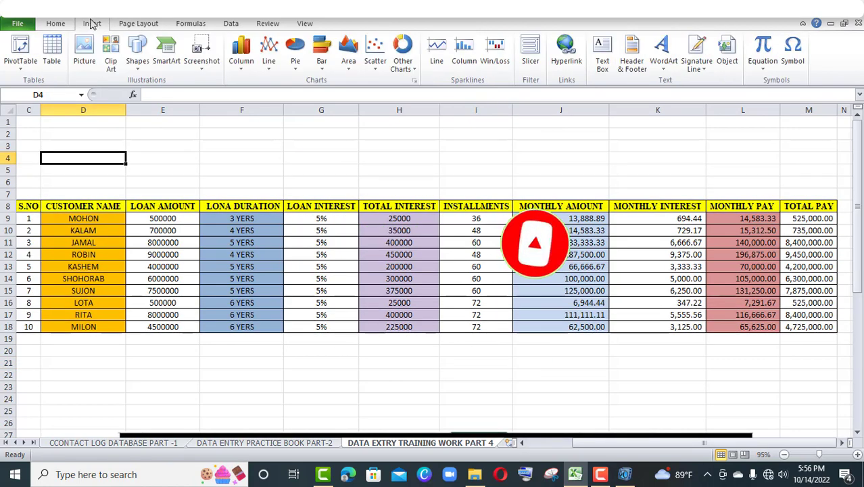
left_click(139, 60)
left_click(170, 93)
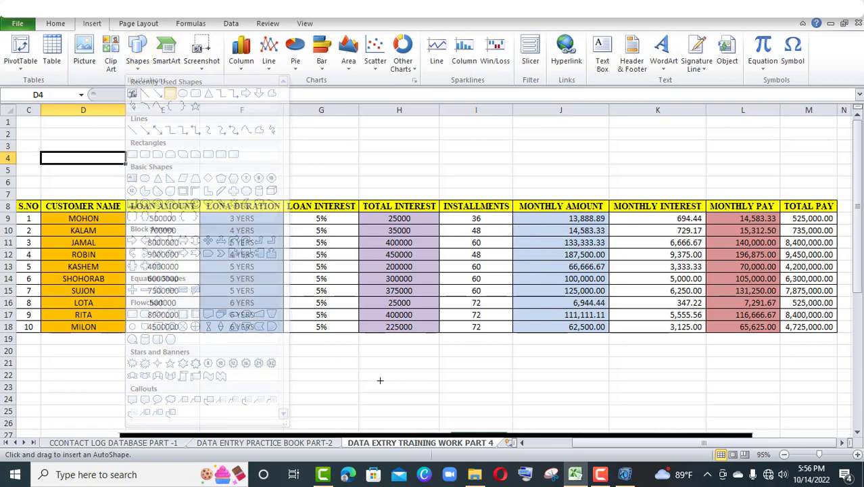
left_click_drag(30, 133, 836, 200)
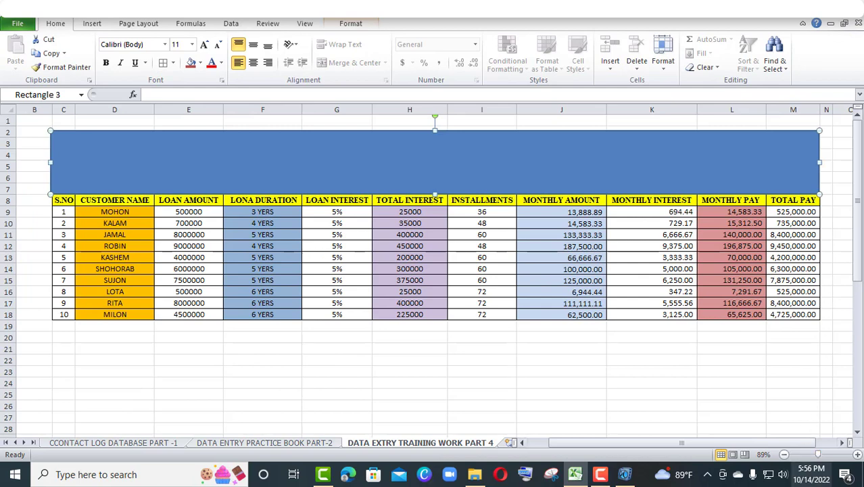
Add the text "LONE DATABASE REPORT" inside the rectangle above the table
right_click(203, 155)
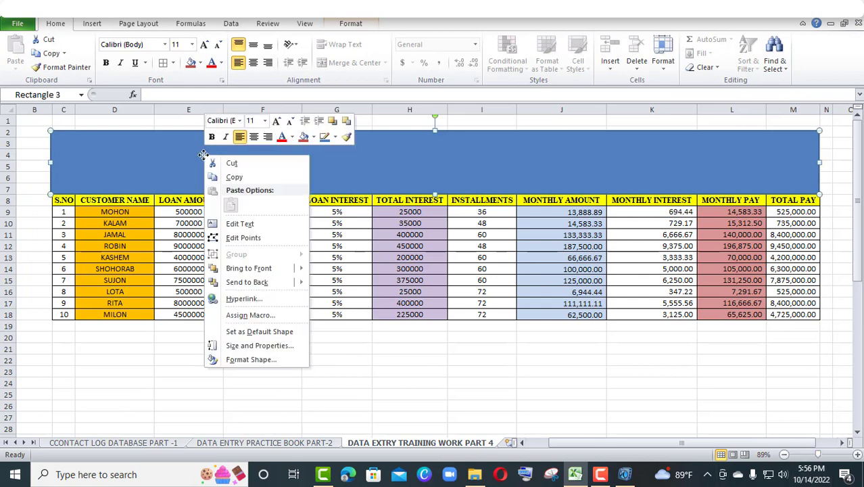
left_click(251, 225)
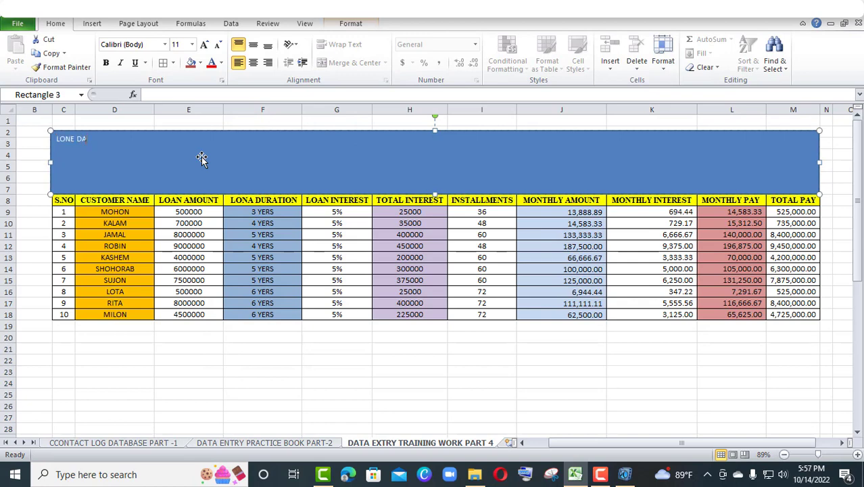
type("LONE DATABASE")
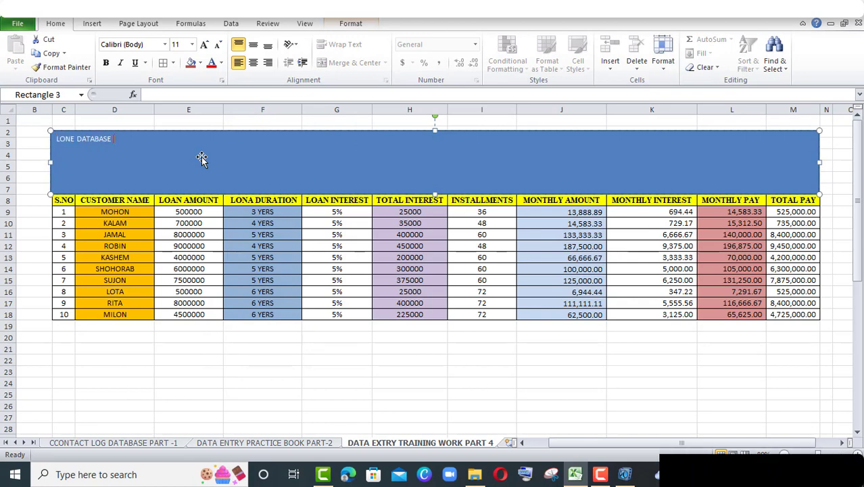
type(" REP")
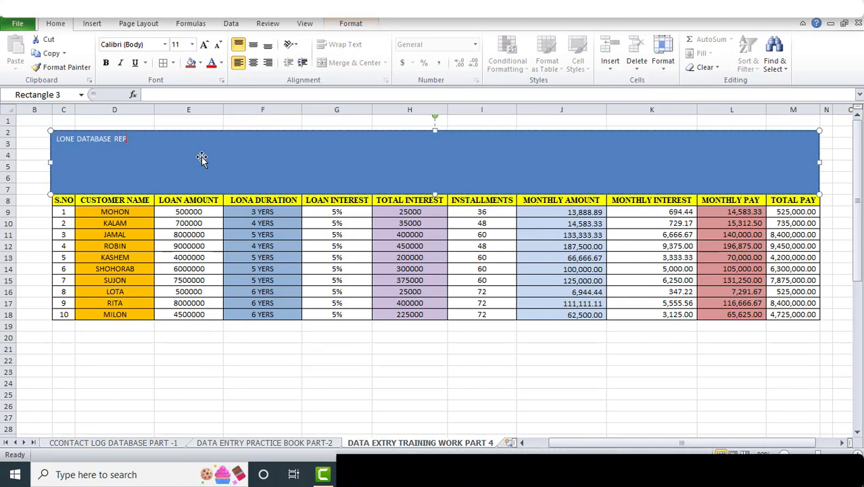
type("ORT")
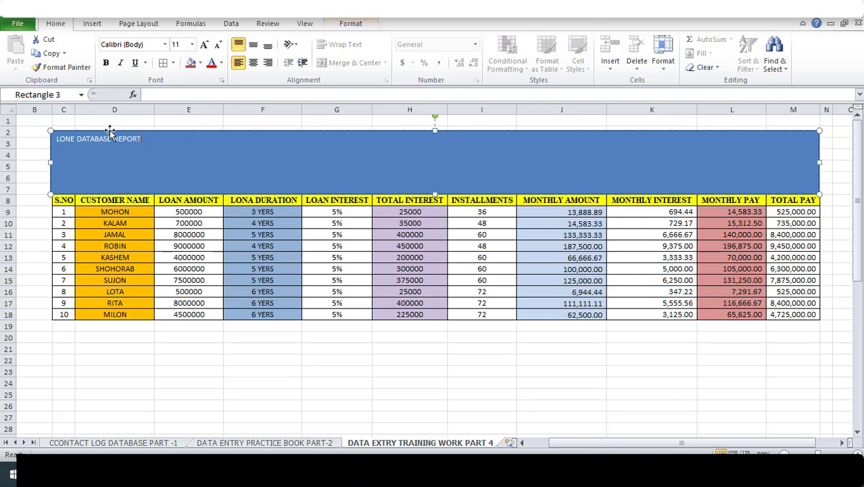
Enlarge the banner title text to font size 80
triple_click(57, 140)
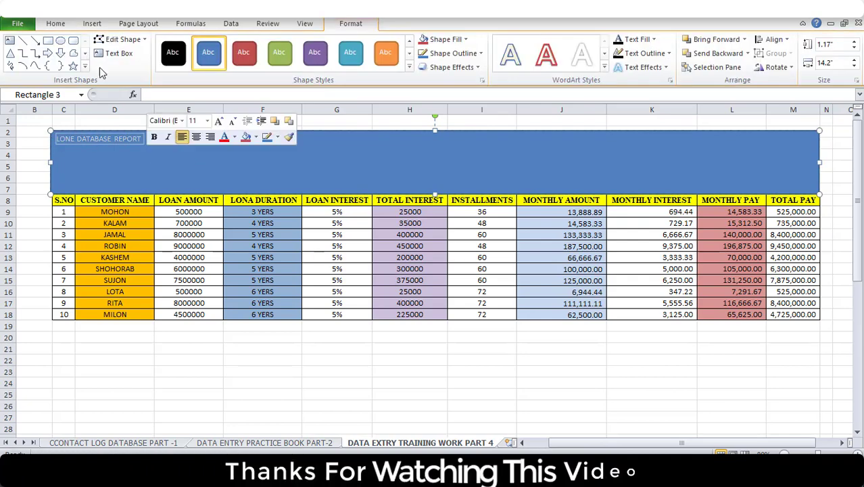
left_click(56, 23)
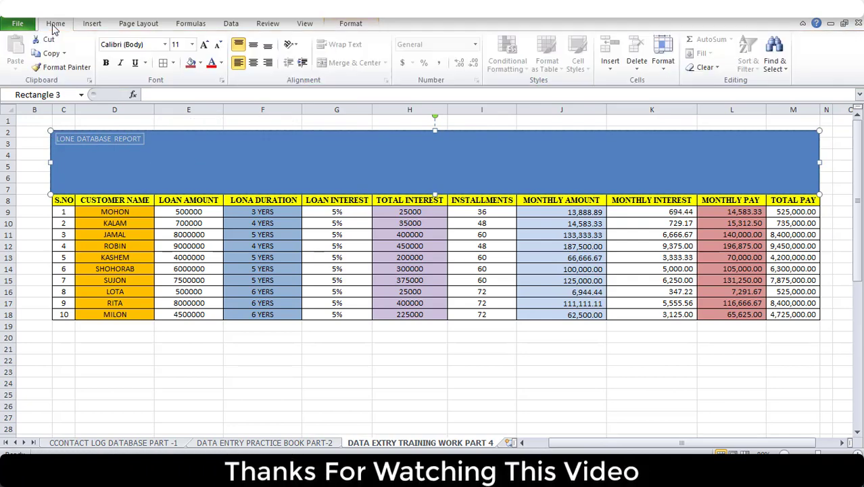
left_click(192, 45)
left_click(205, 45)
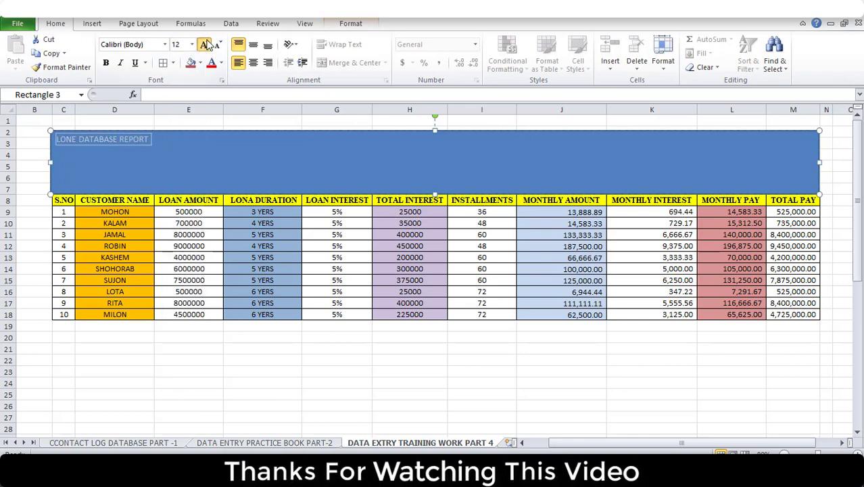
left_click(205, 45)
left_click(205, 45)
left_click(206, 45)
left_click(206, 44)
left_click(205, 45)
left_click(205, 44)
left_click(205, 45)
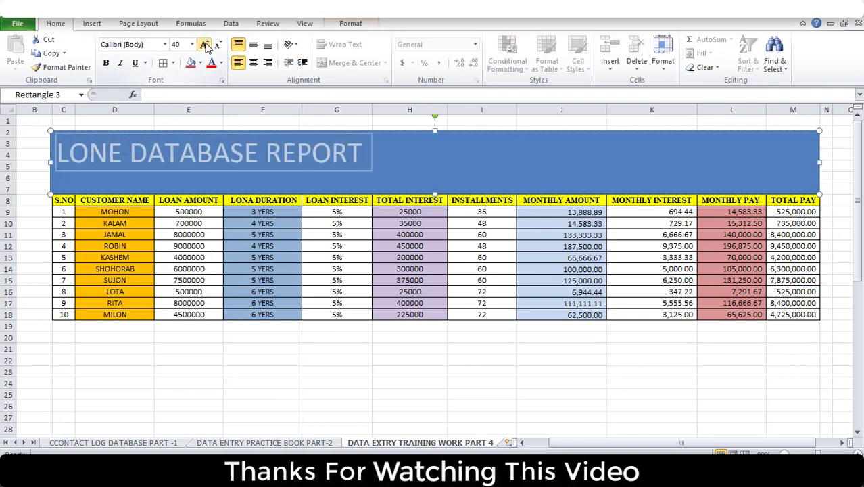
left_click(205, 44)
left_click(205, 45)
left_click(205, 45)
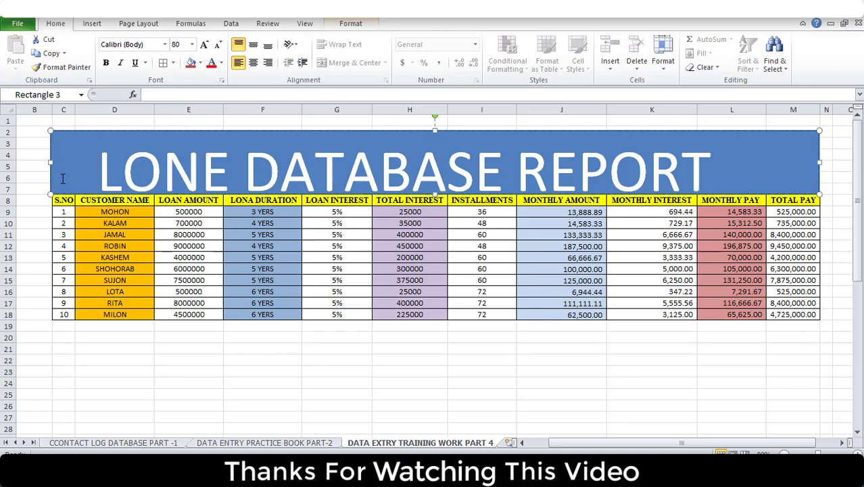
Align the banner title to the middle vertically and center it horizontally within the rectangle
left_click(253, 46)
left_click(253, 62)
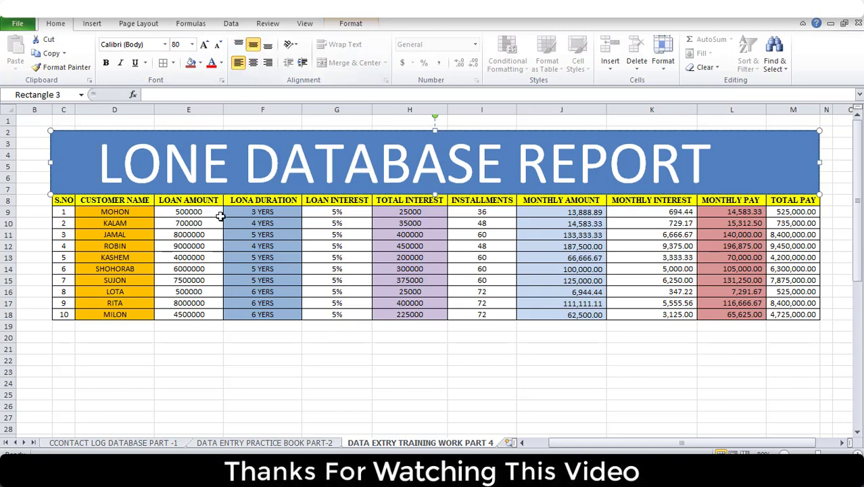
left_click(146, 162)
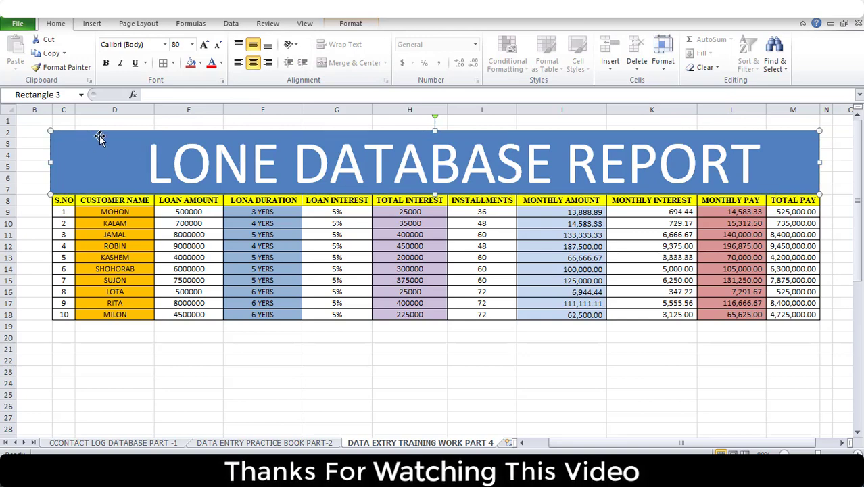
Fill the banner rectangle with the theme color Aqua, Accent 5, Darker 50%
left_click(350, 23)
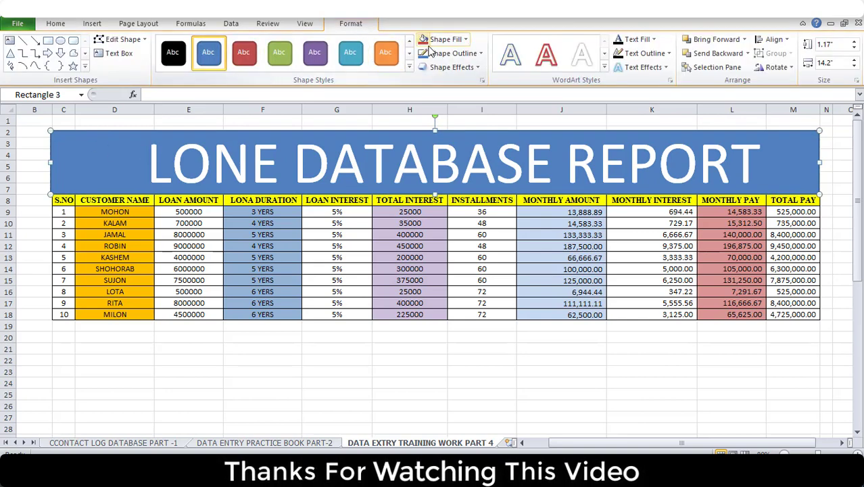
left_click(465, 39)
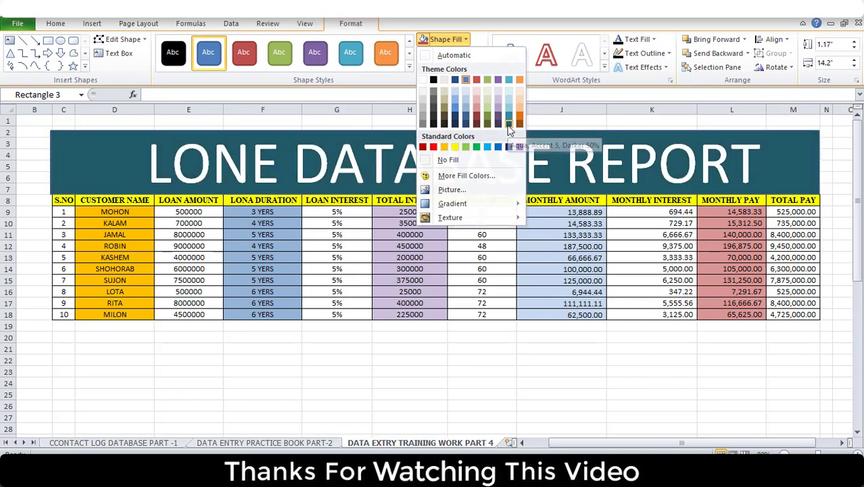
left_click(508, 125)
Zoom the sheet to fit the selected report range C3:M18 and deselect the range
left_click_drag(64, 314, 804, 213)
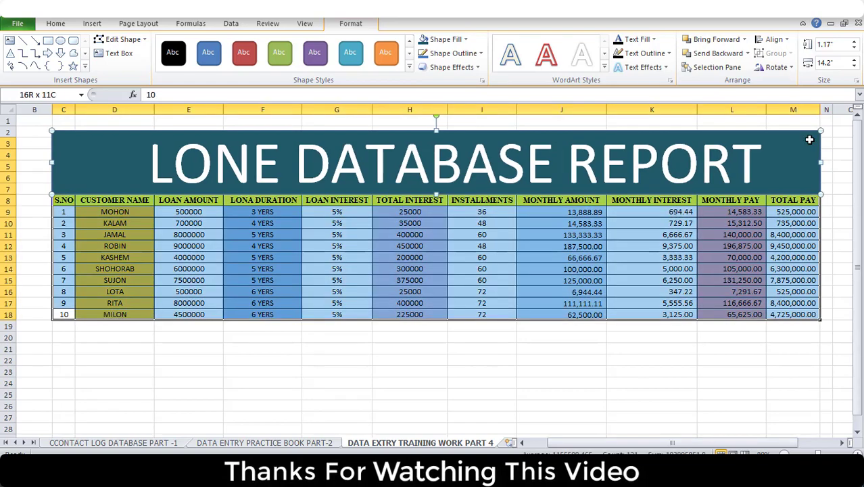
left_click(808, 140)
left_click(812, 315)
left_click_drag(812, 315, 62, 148)
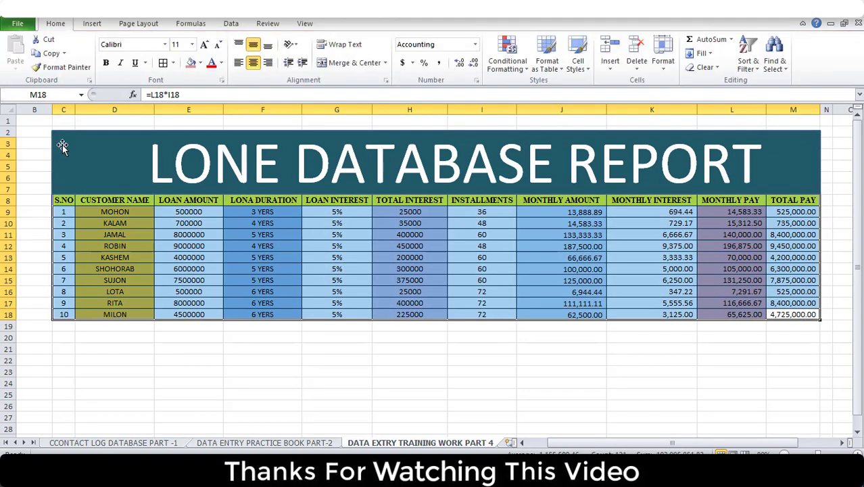
left_click(308, 24)
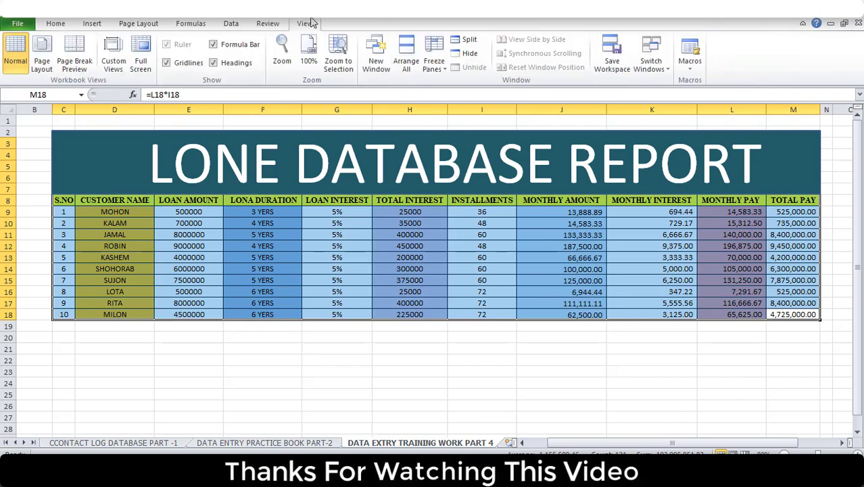
left_click(282, 53)
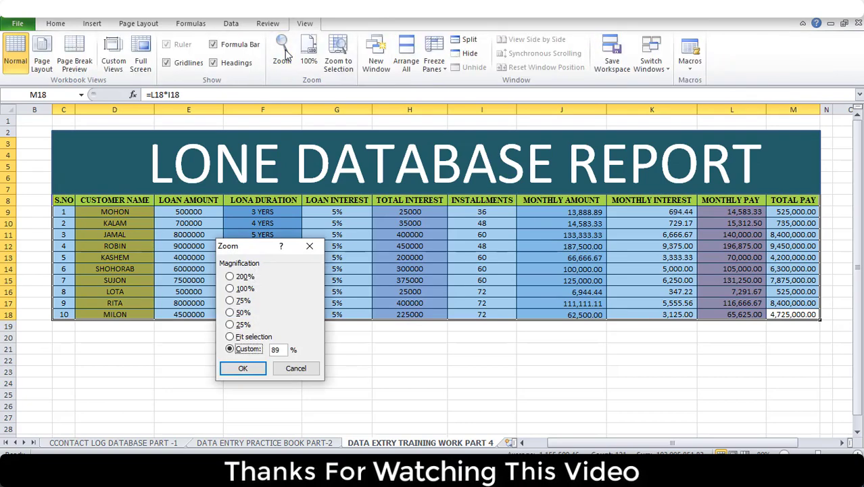
left_click(238, 337)
left_click(237, 369)
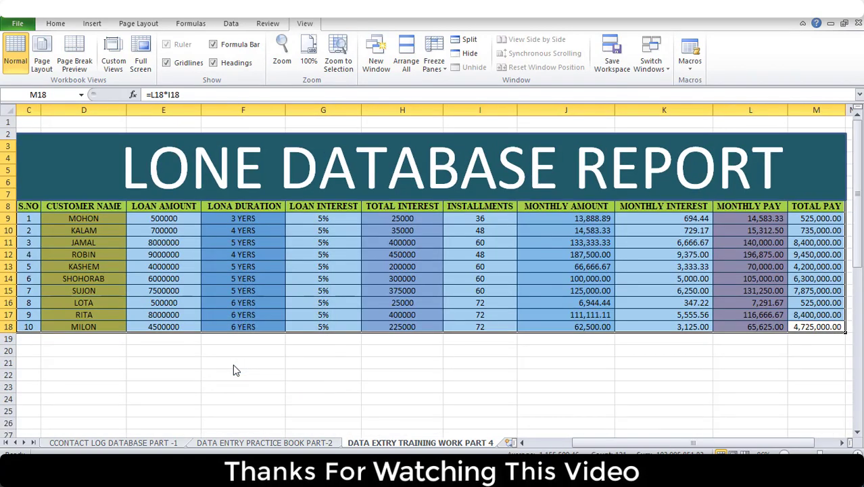
left_click(490, 411)
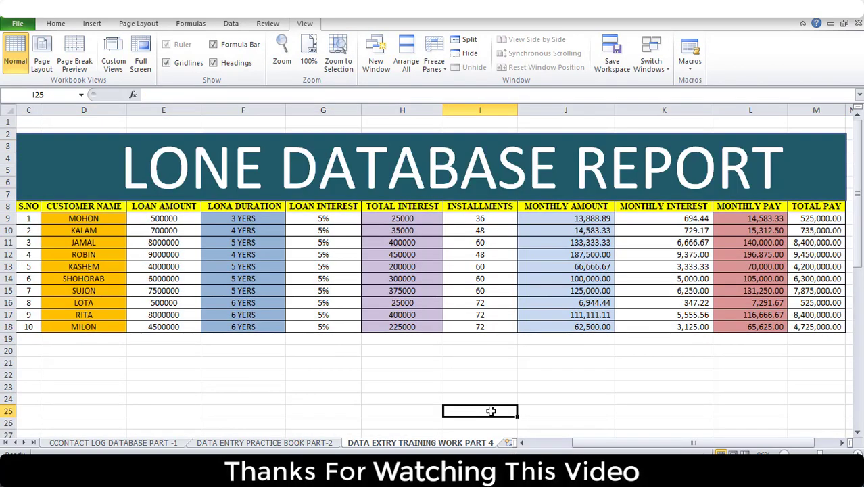